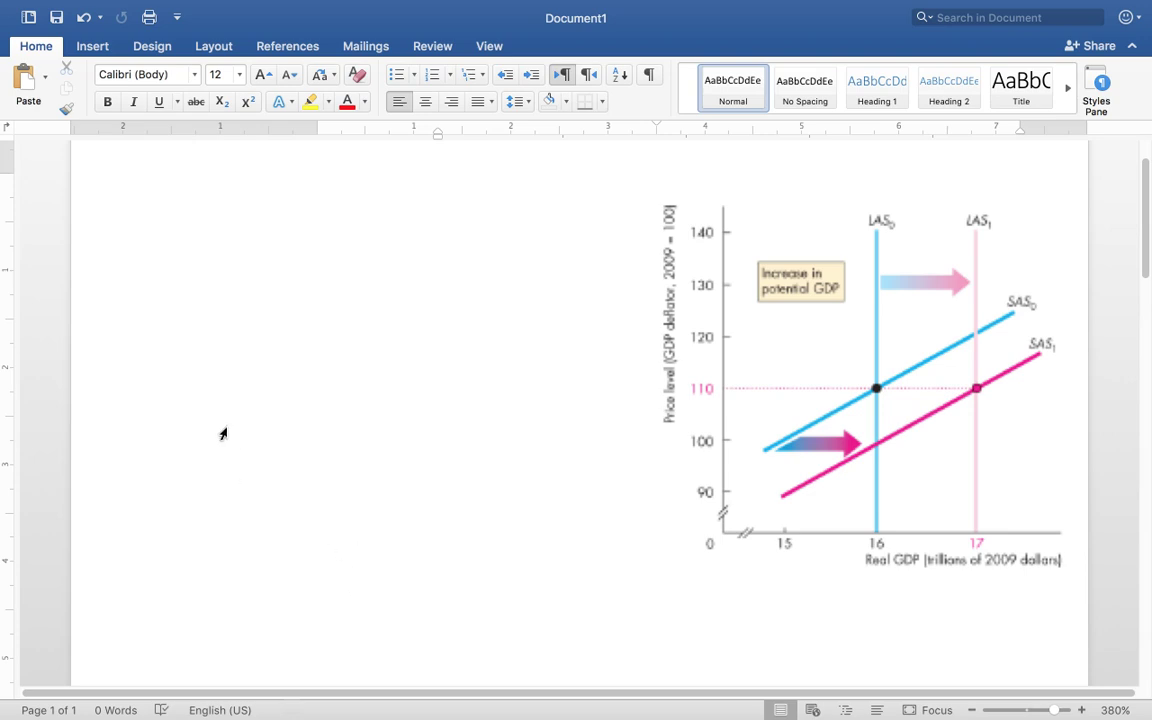
Draw a vertical line about 3.18 cm long on the blank area beside the reference graph as the price-level axis.
click(90, 50)
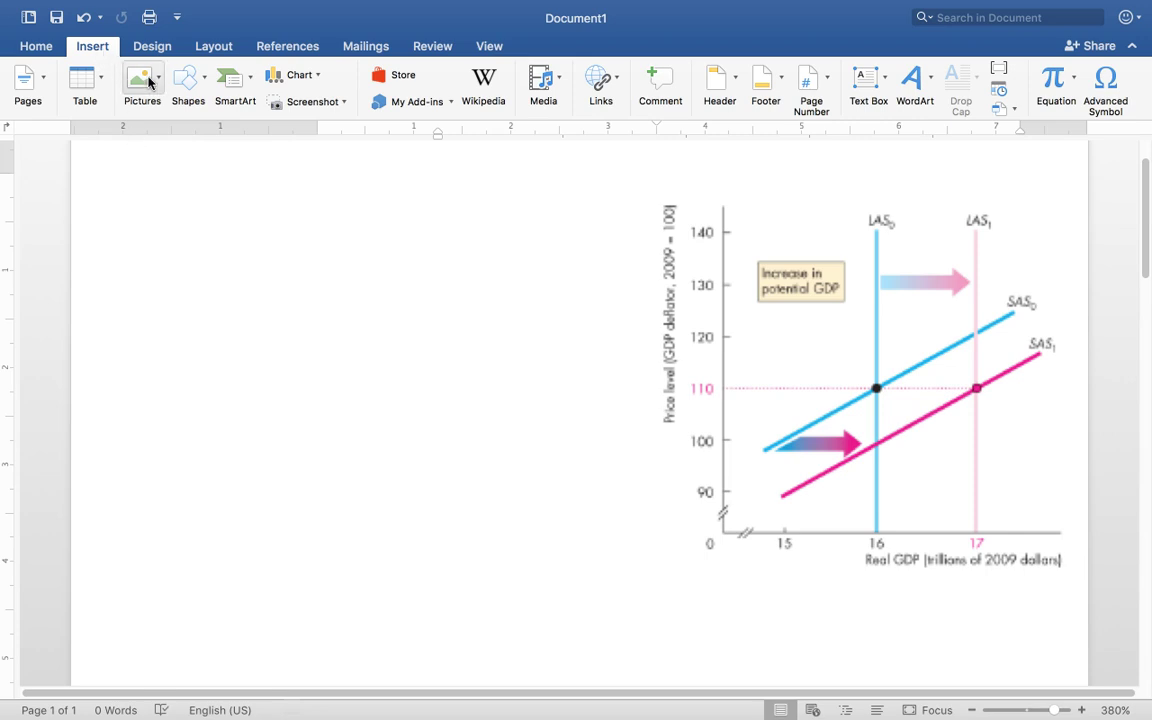
click(201, 93)
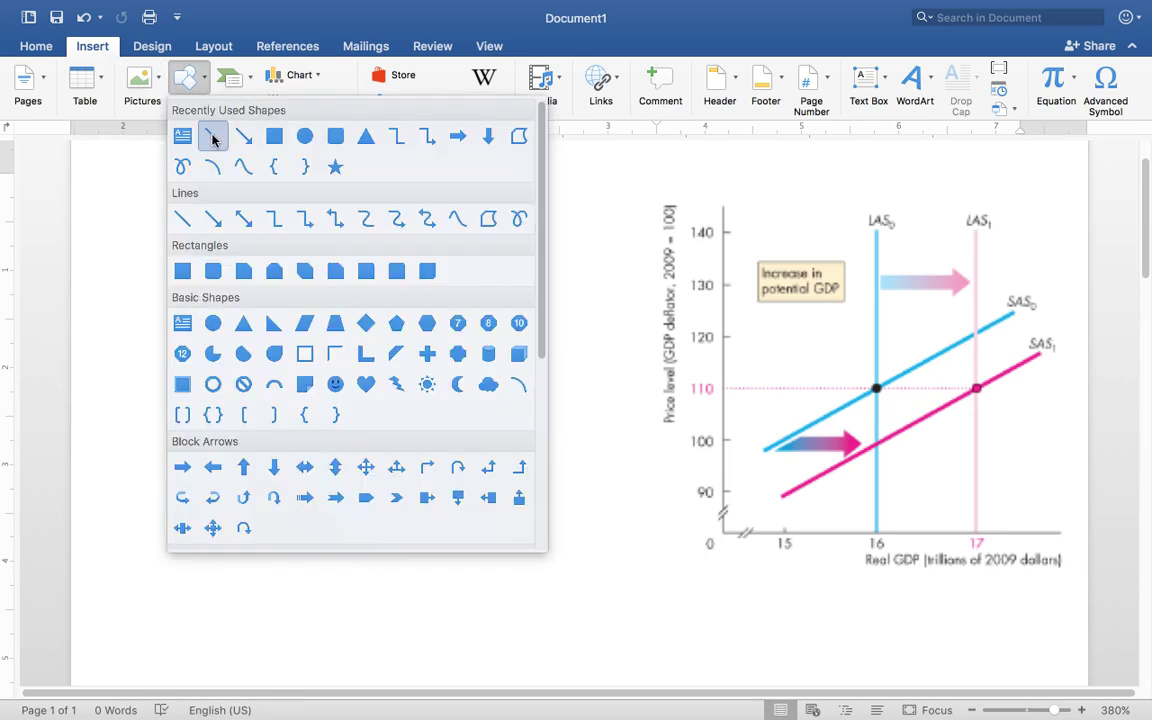
click(190, 126)
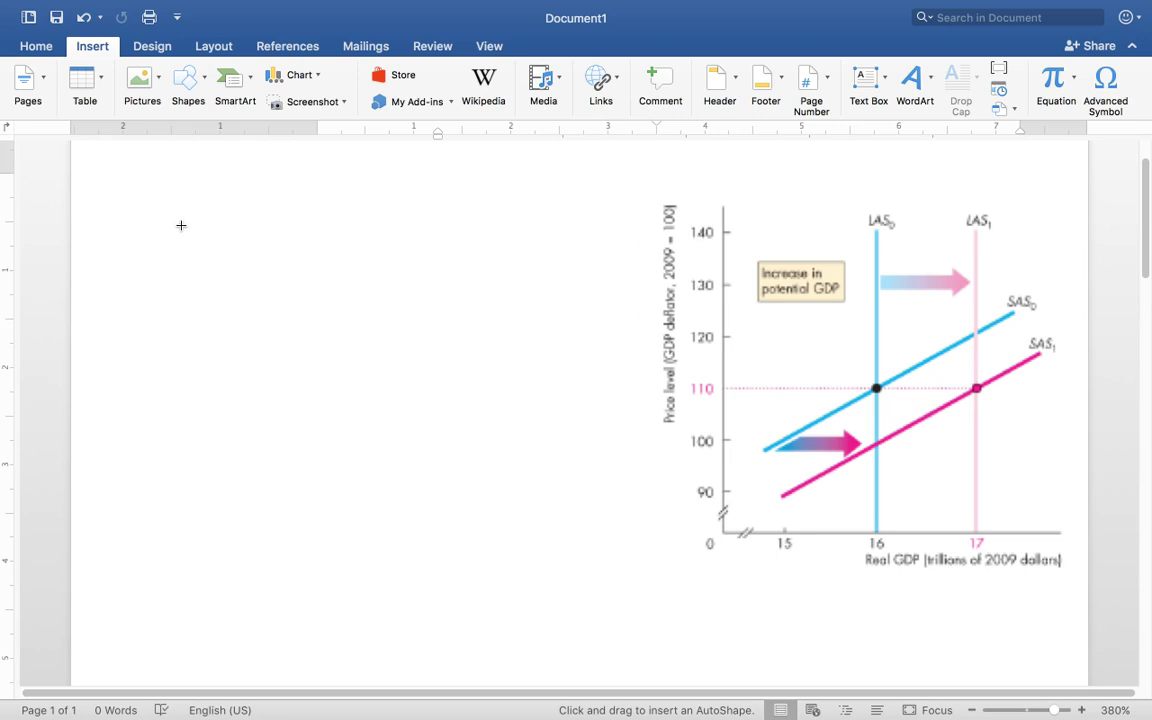
drag(178, 240, 178, 547)
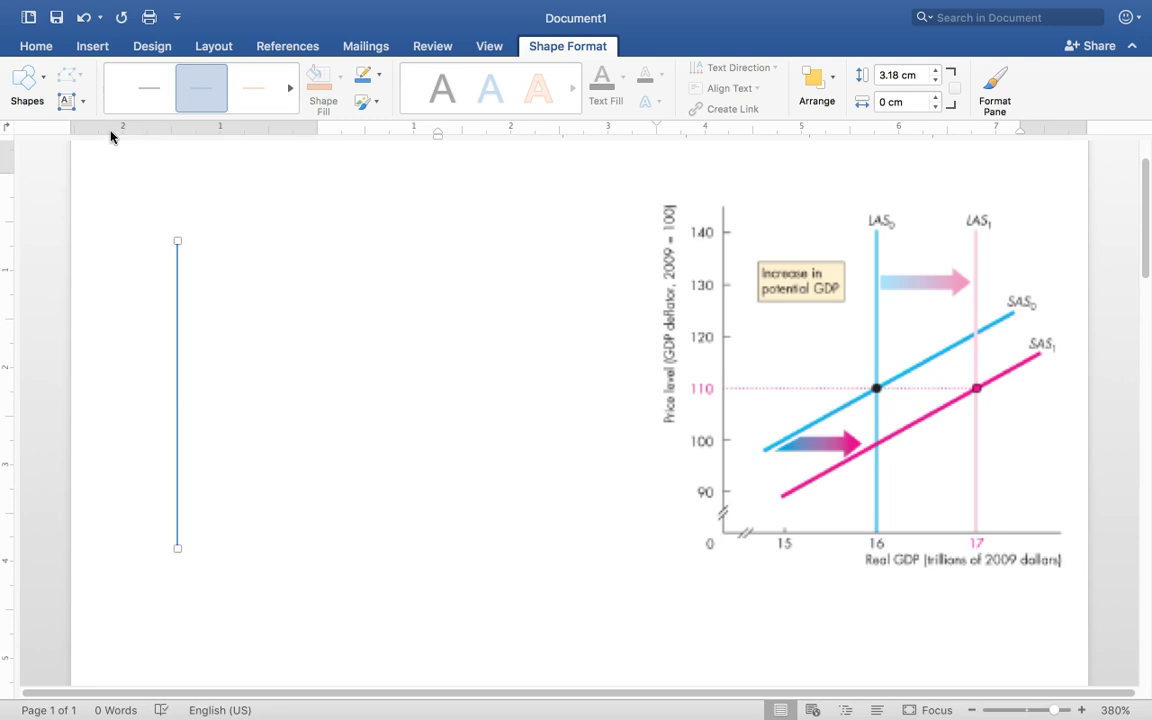
Format the vertical axis line as solid black using the dark line style.
drag(179, 250, 177, 255)
double_click(177, 255)
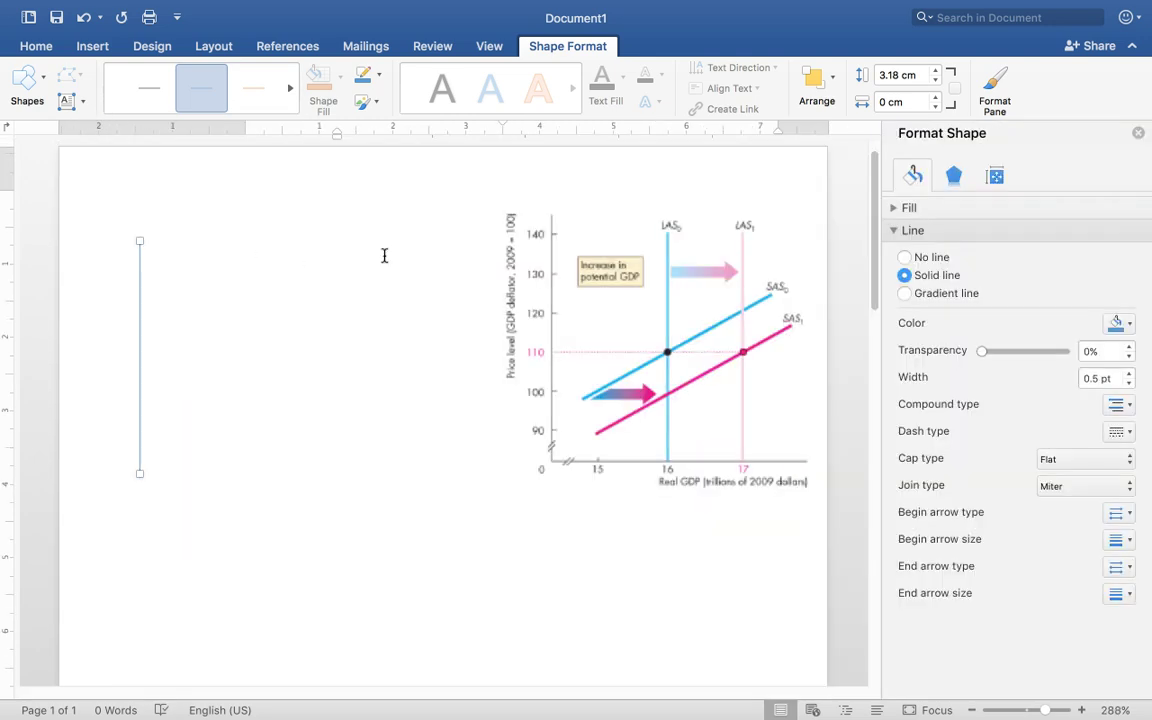
click(1127, 328)
click(942, 371)
click(1138, 133)
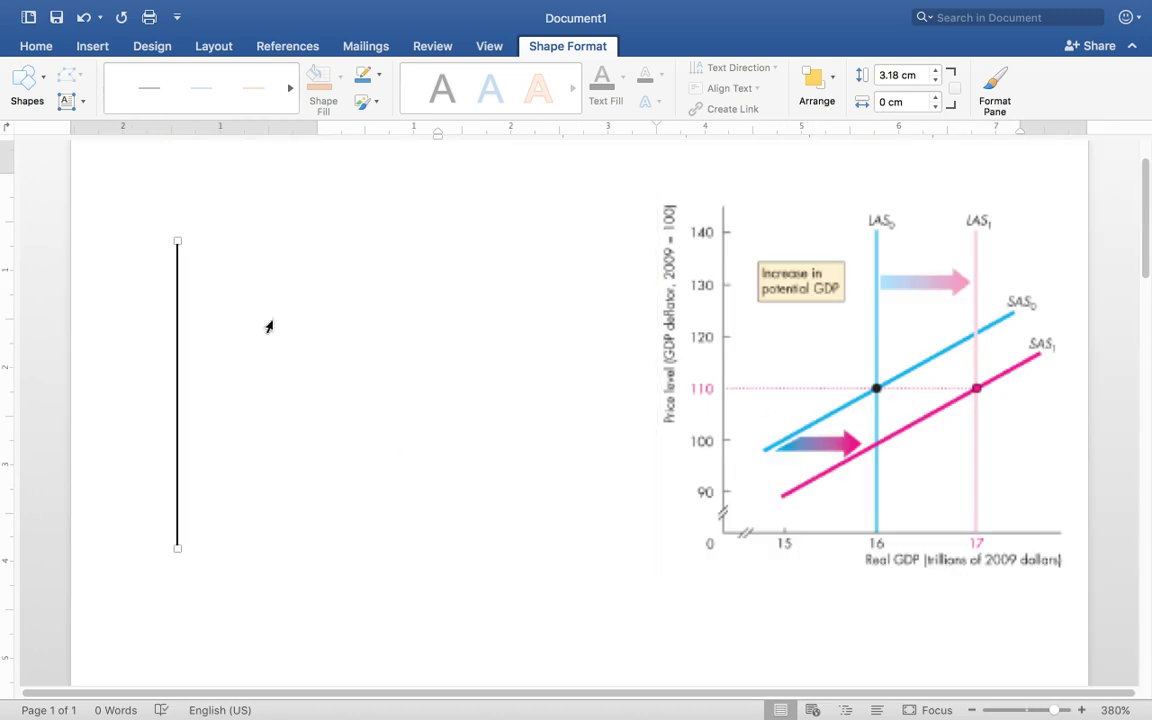
click(138, 95)
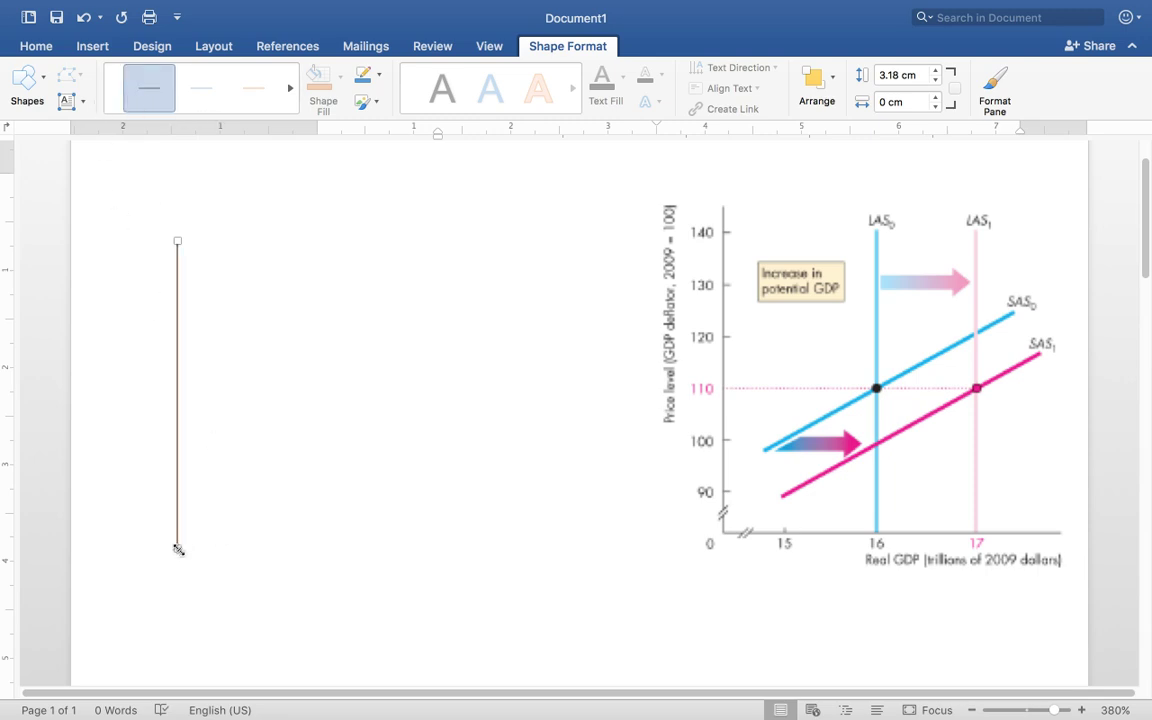
drag(178, 549, 530, 540)
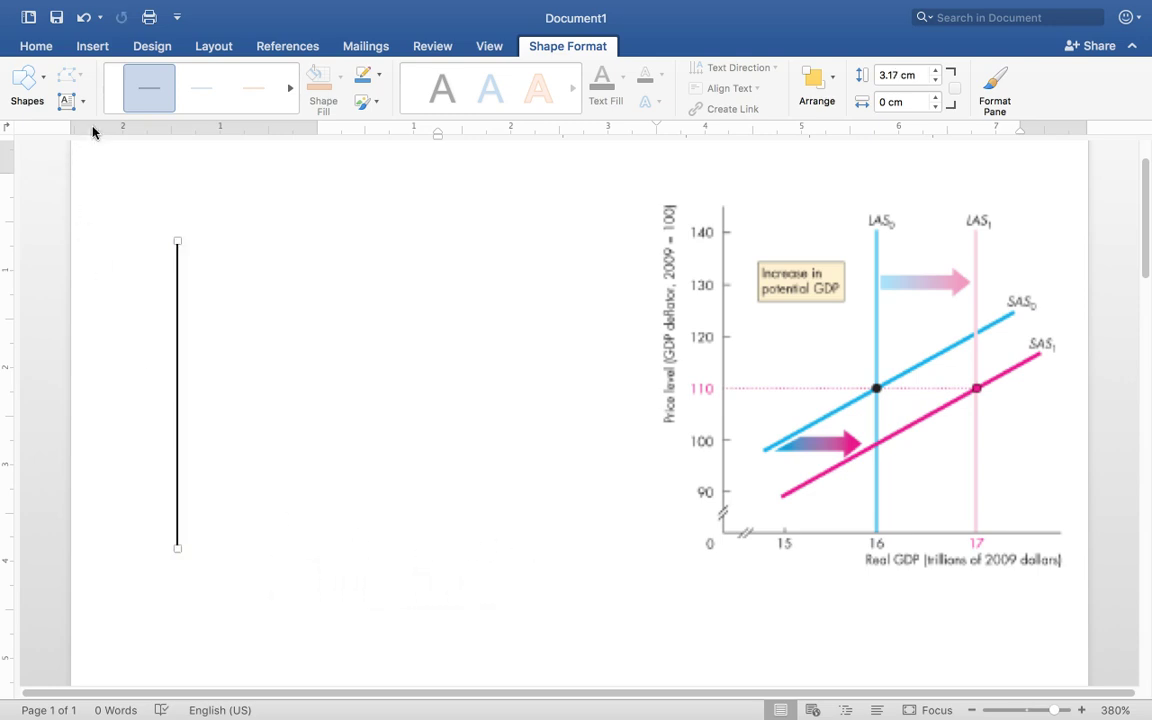
Draw a horizontal axis line about 3.81 cm long from the vertical line's lower end and color it black.
click(27, 80)
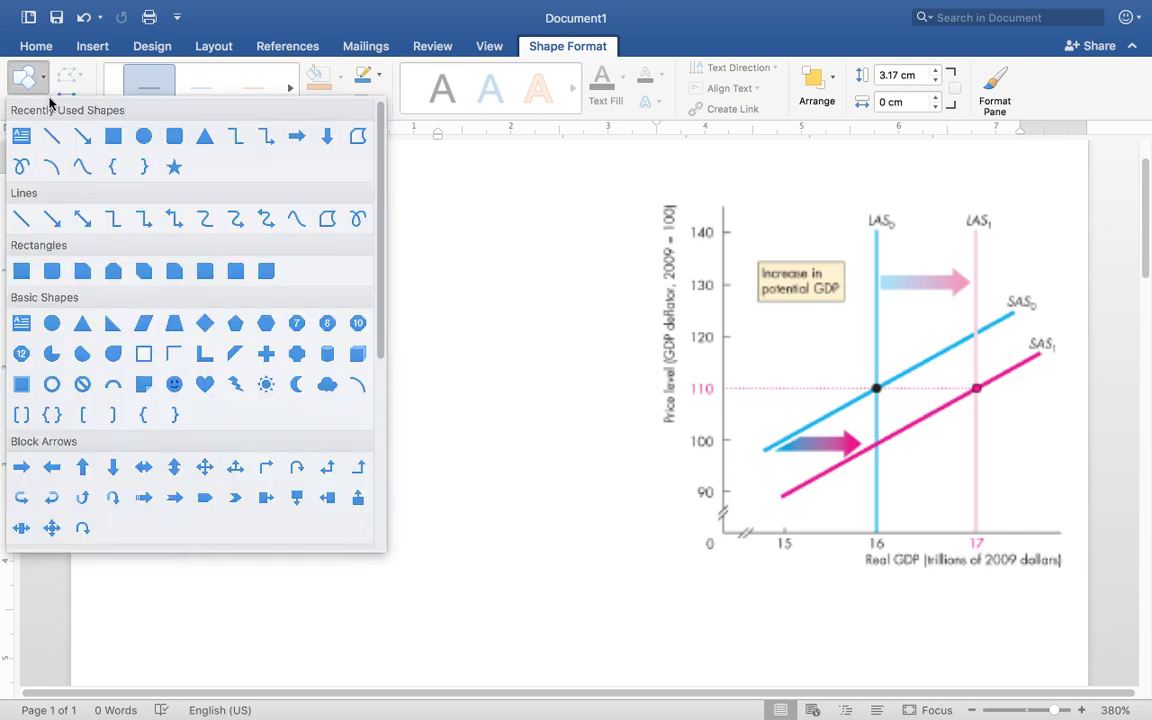
click(47, 124)
mouse_move(174, 535)
mouse_down()
mouse_move(176, 546)
mouse_move(275, 545)
mouse_move(540, 525)
mouse_up()
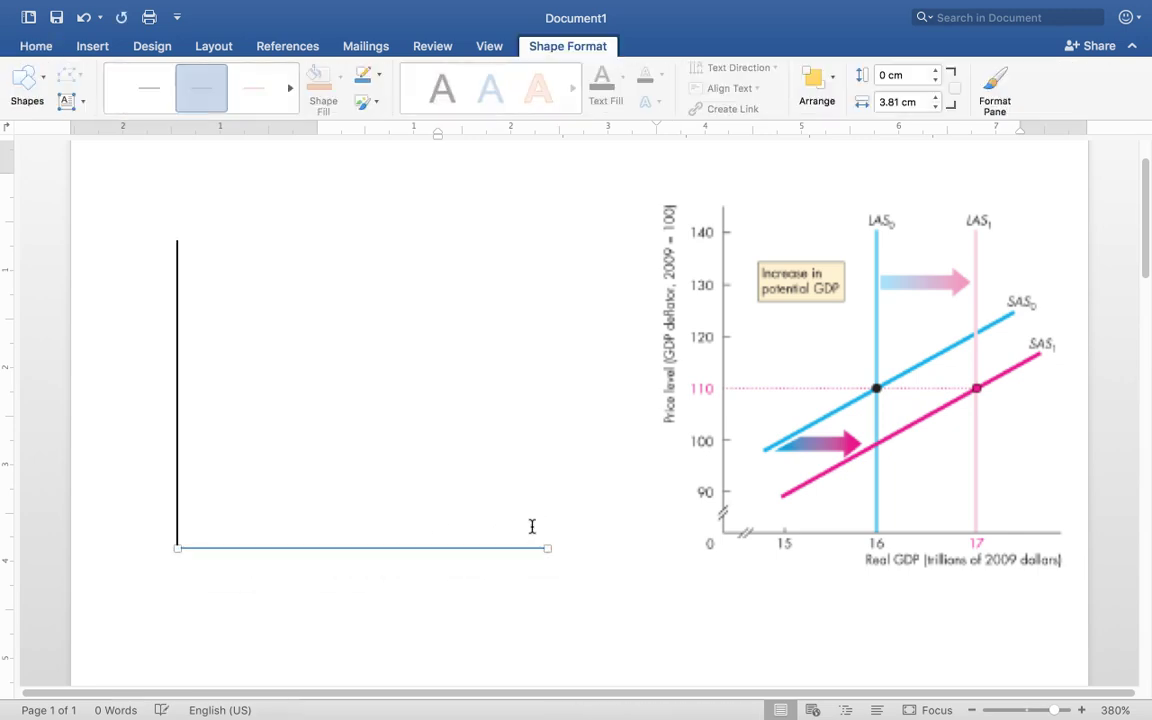
double_click(511, 549)
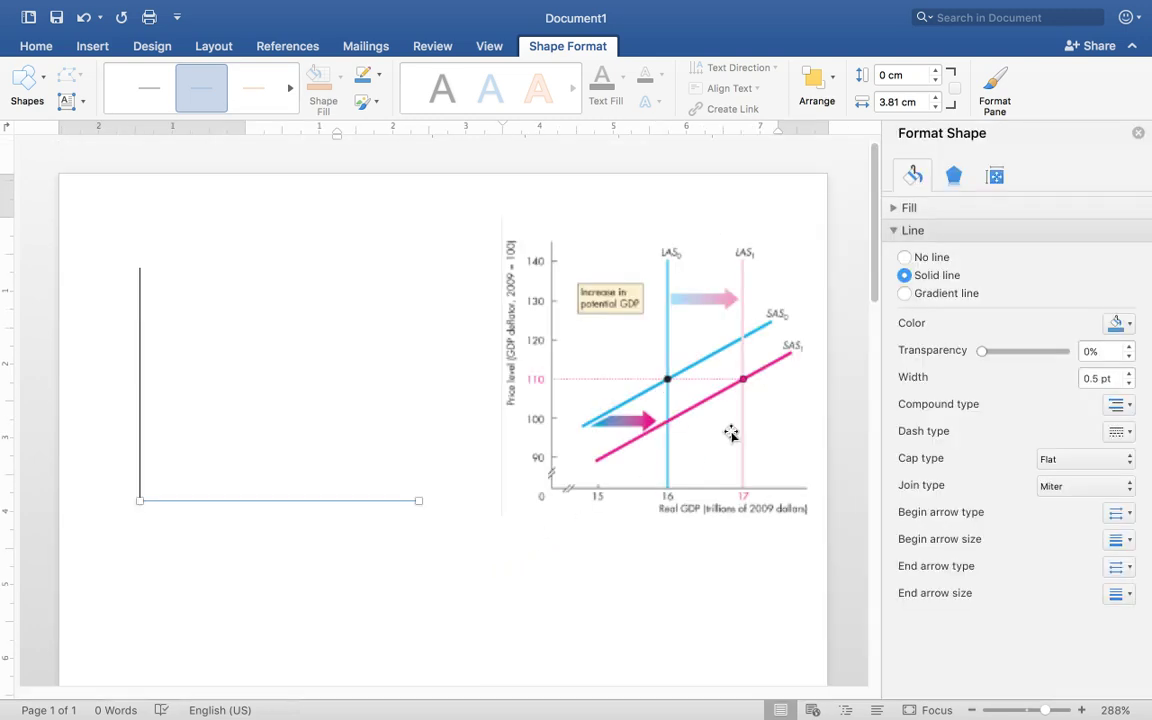
click(1120, 323)
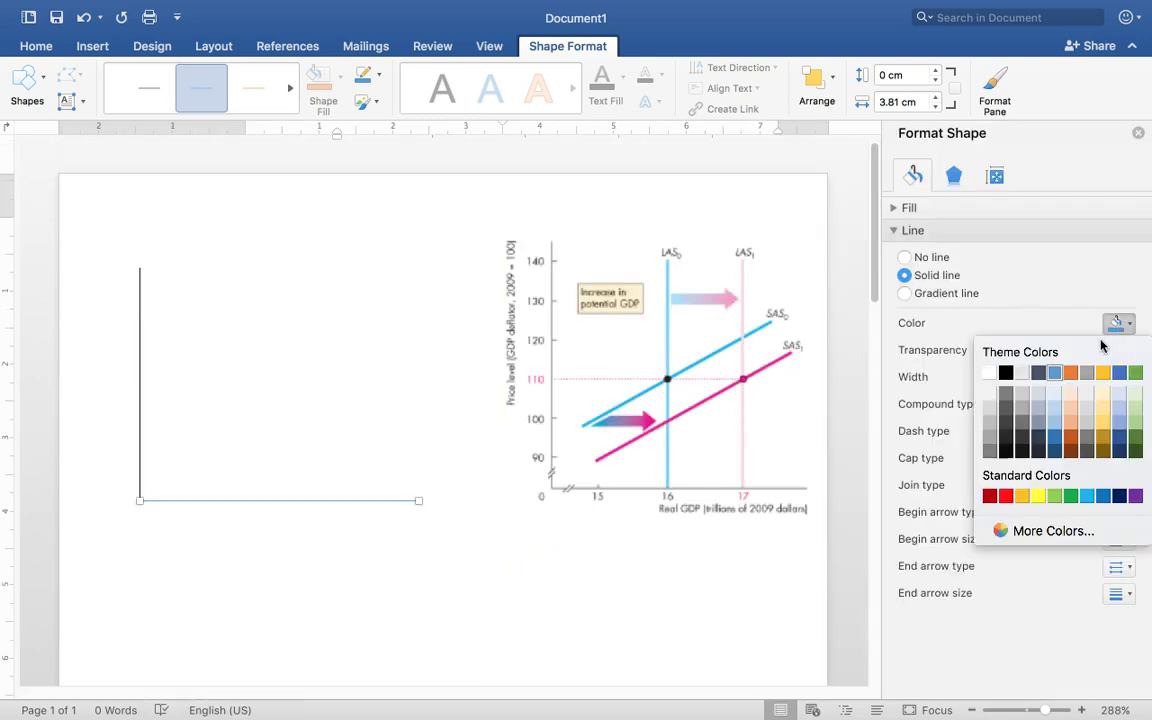
click(1001, 379)
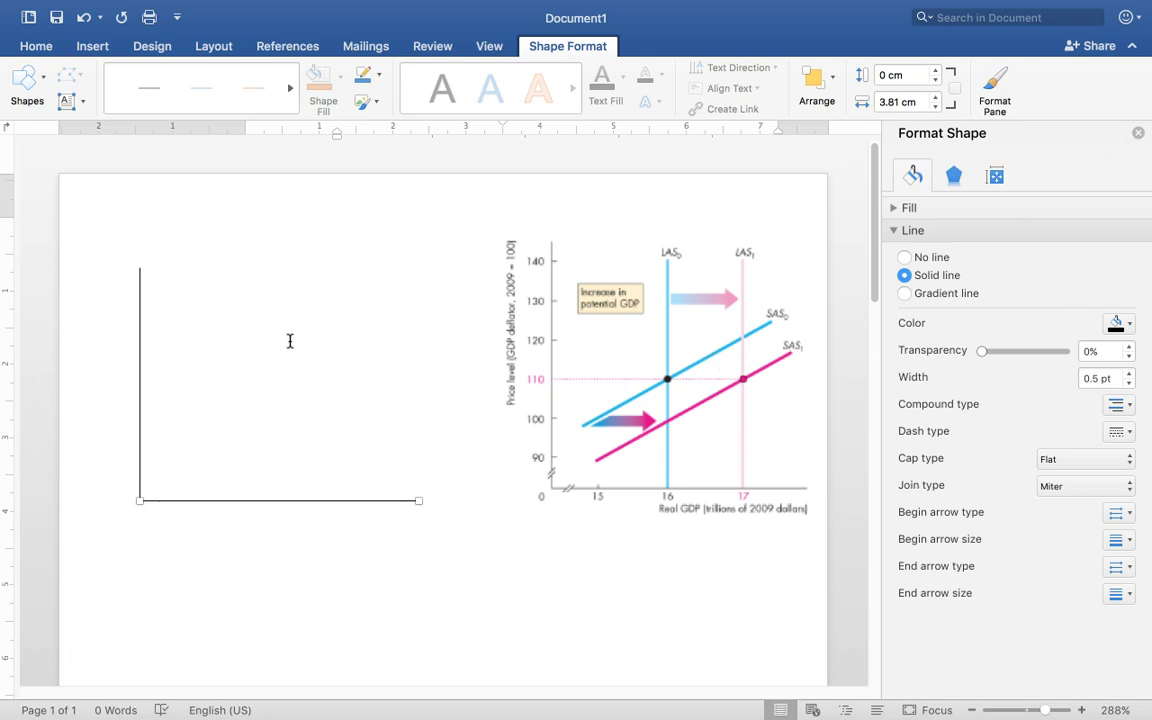
Insert a text box about 0.64 cm high and 2.24 cm wide below the far end of the horizontal axis.
click(67, 103)
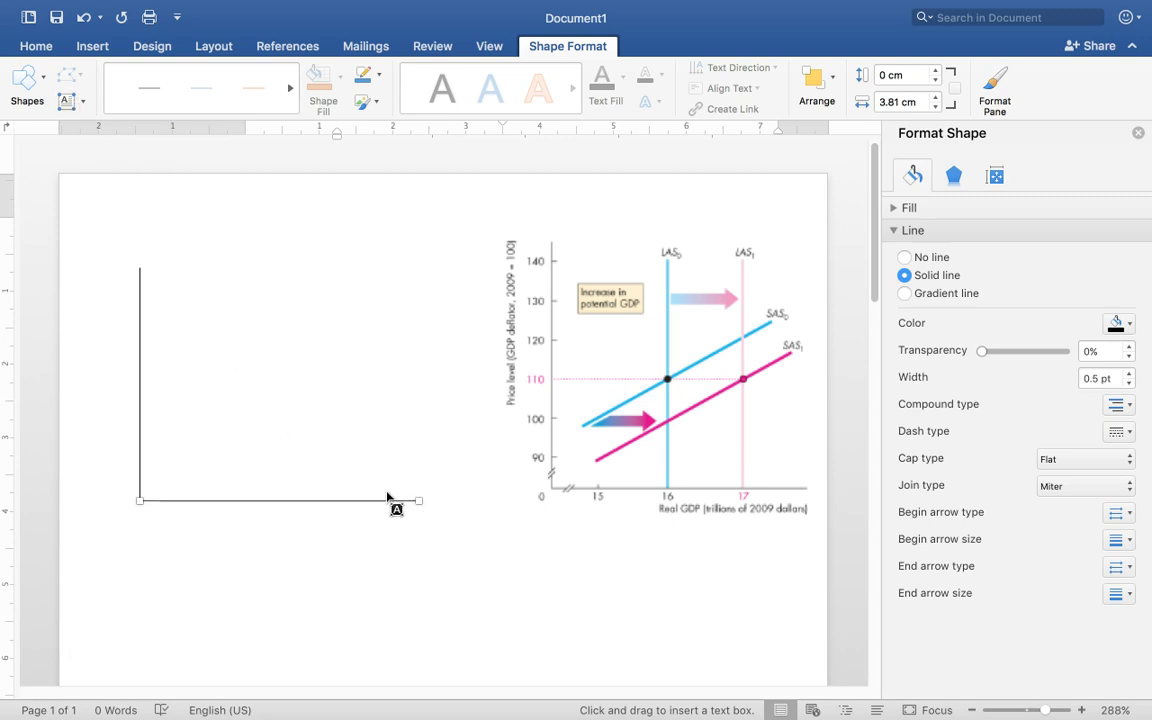
click(89, 50)
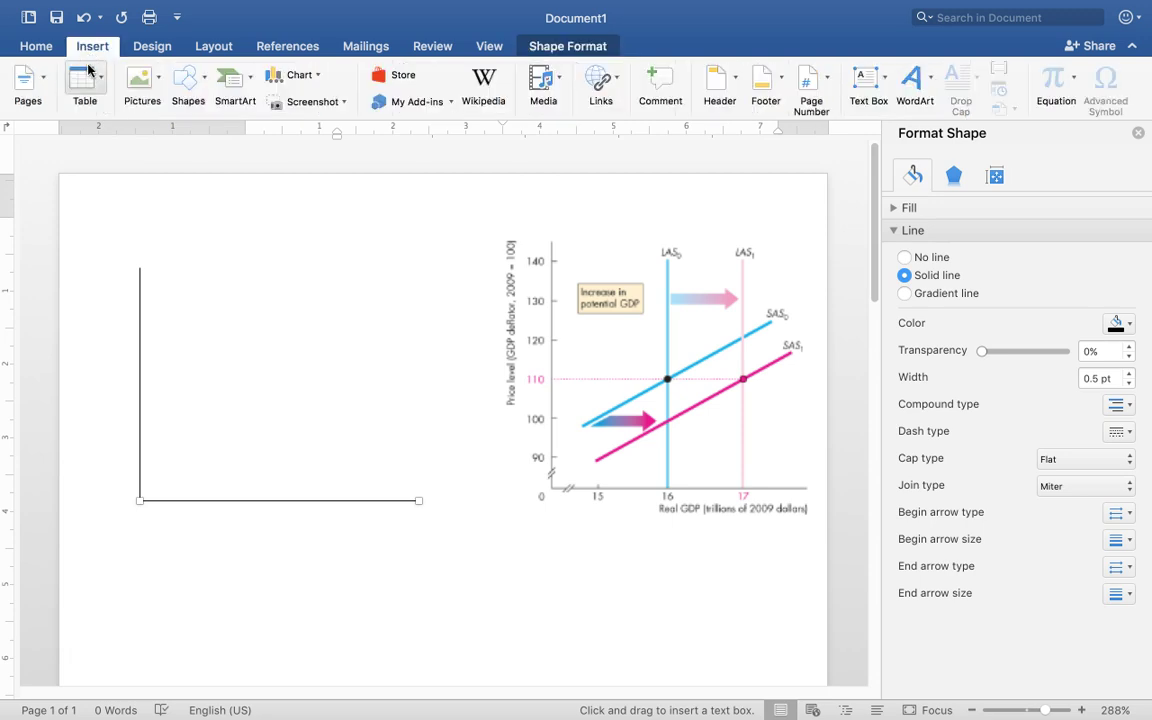
click(186, 88)
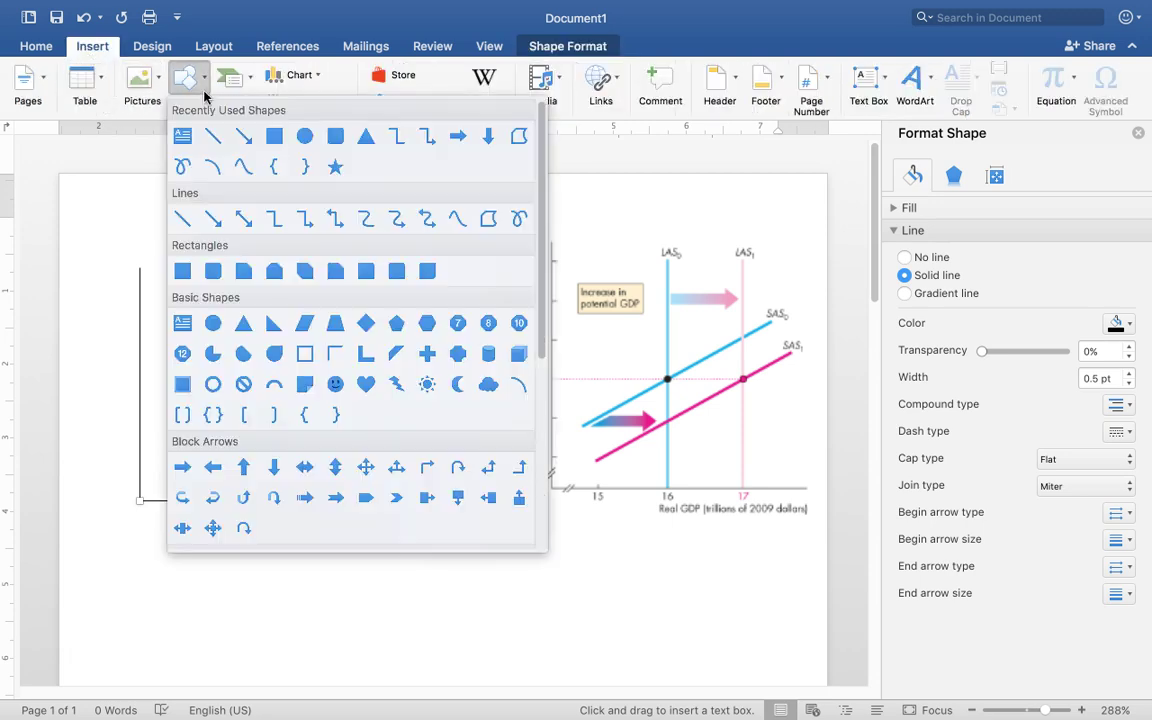
click(190, 148)
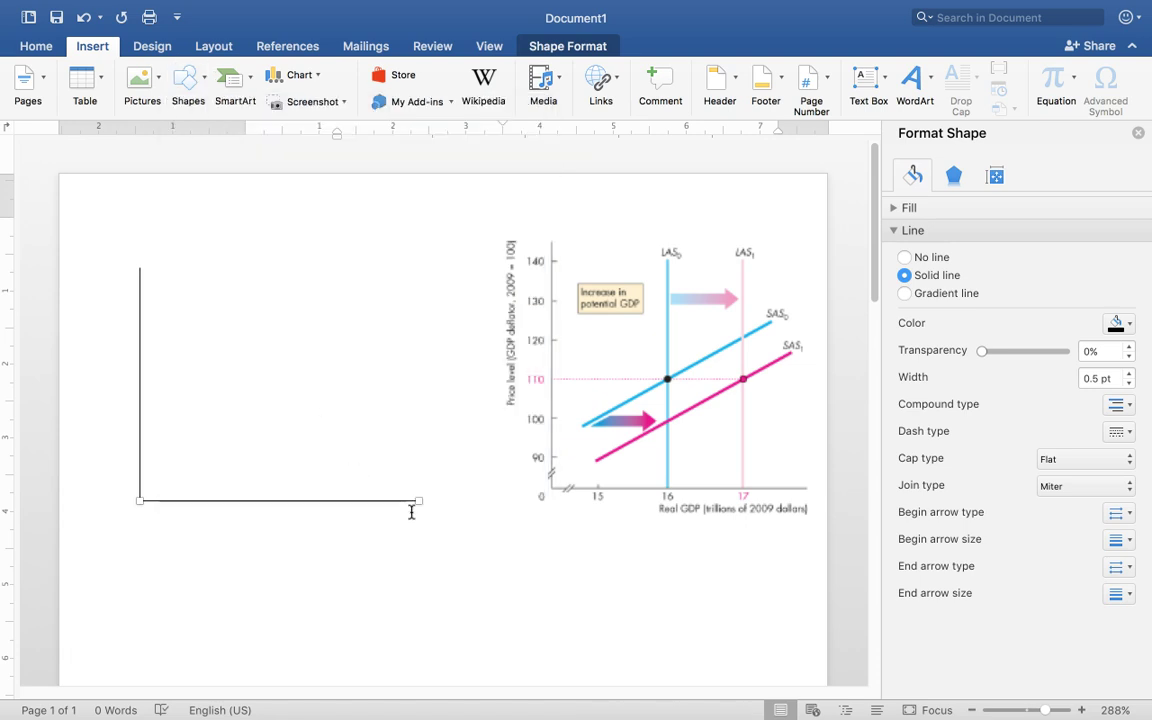
click(201, 88)
click(185, 150)
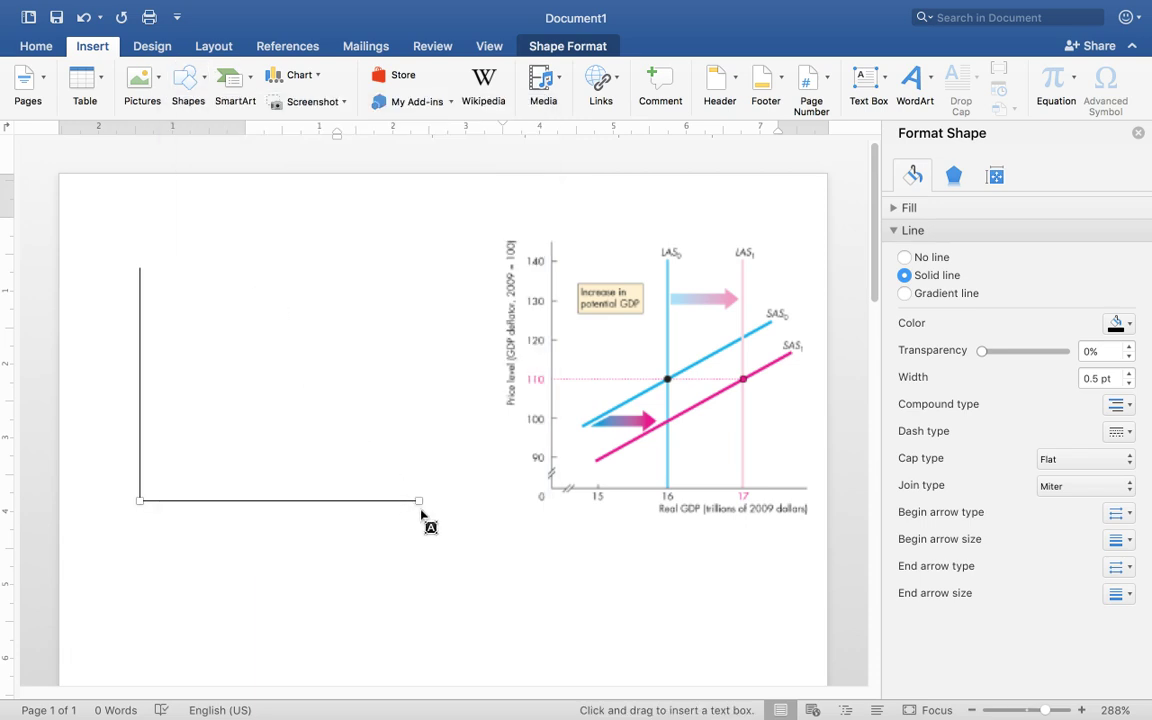
drag(425, 522, 261, 559)
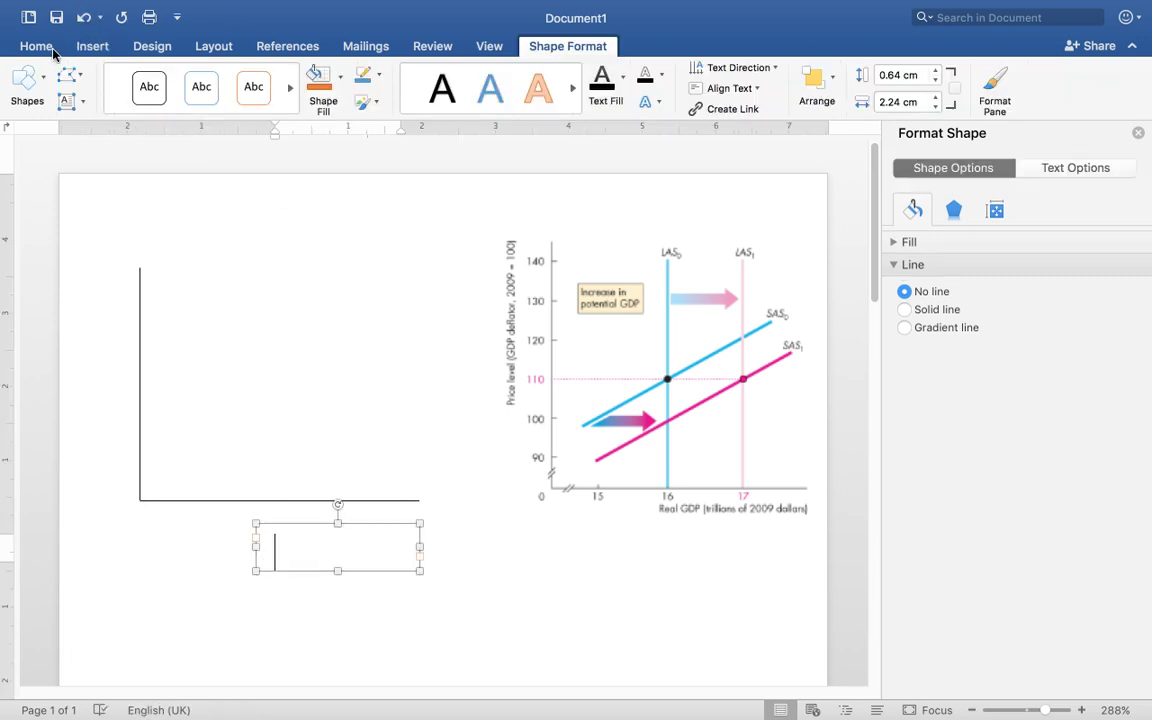
Enter the axis label "Real GDP (trillions of 2009 dollars)" at font size 4 and widen its text box to fit one line.
click(40, 50)
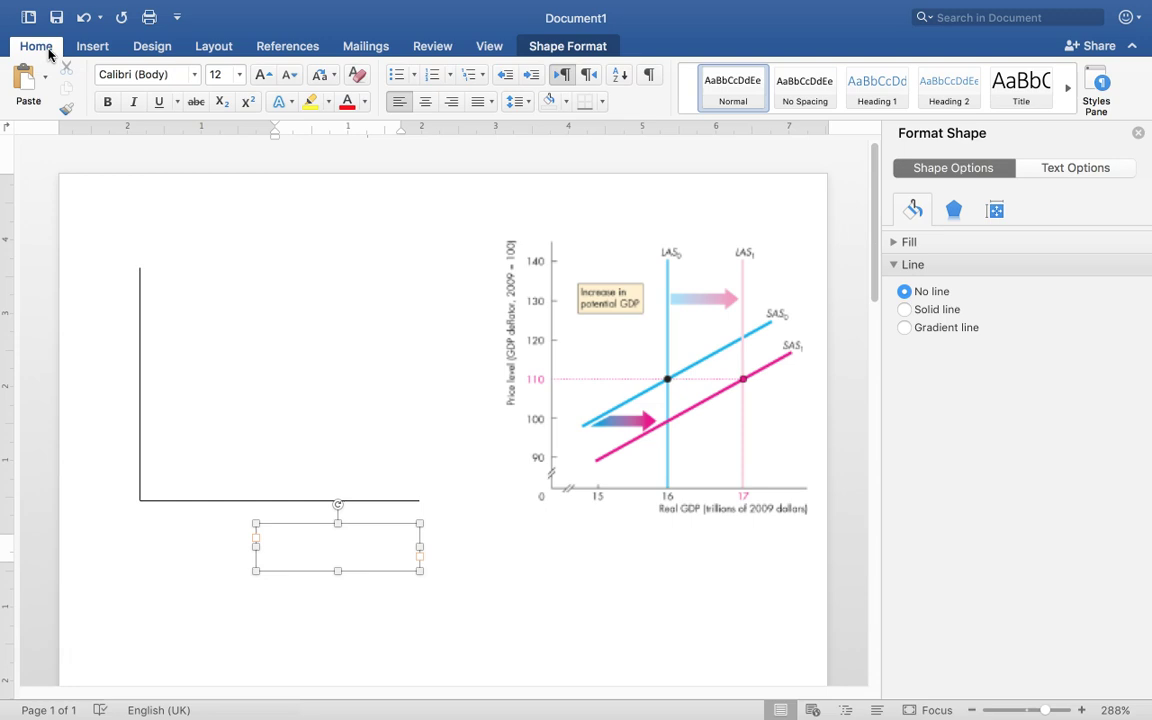
click(222, 75)
text(4)
key(Return)
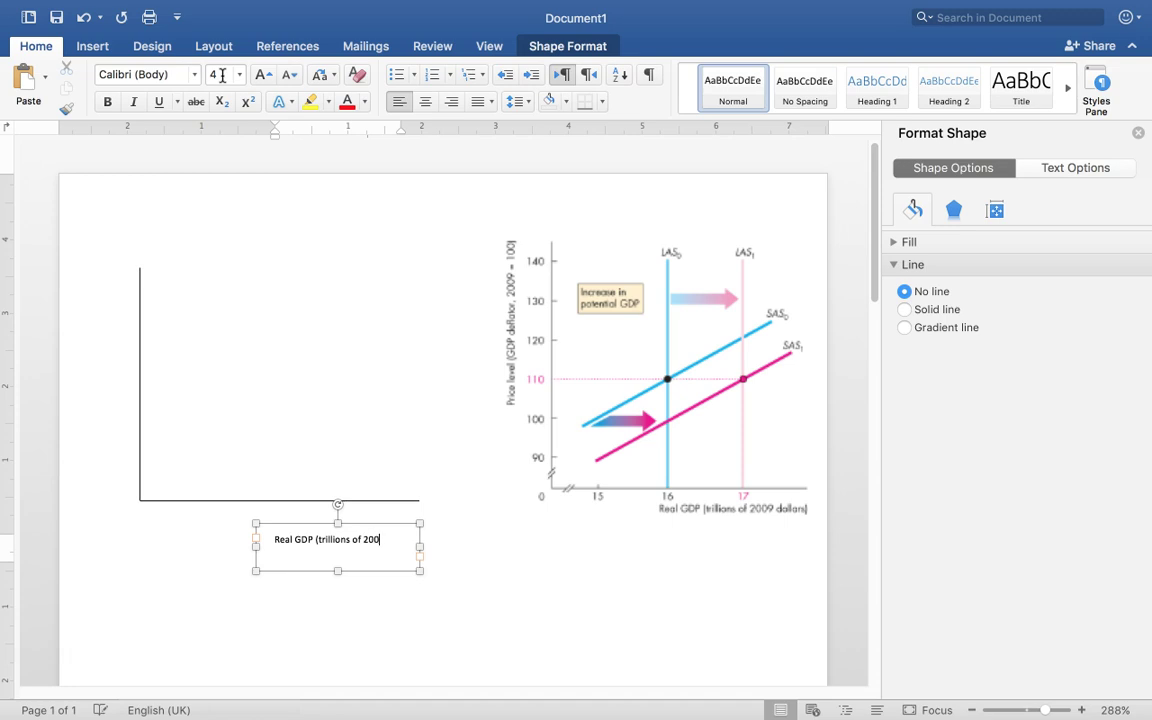
text(lars)
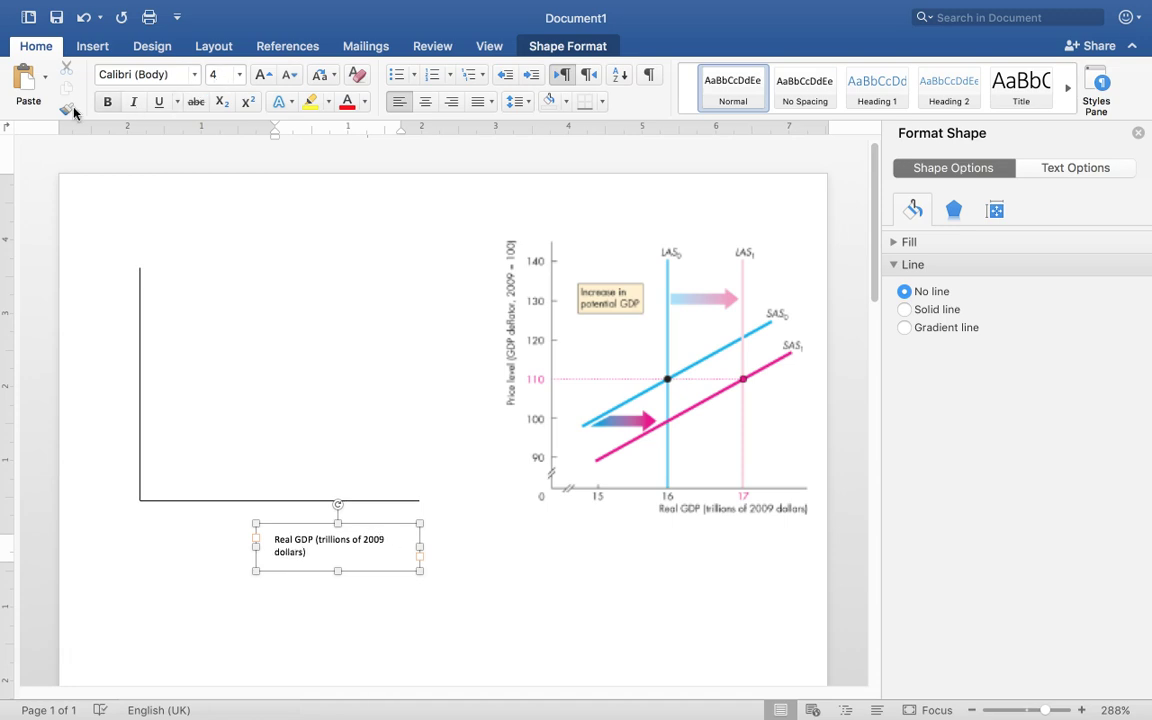
drag(255, 549, 230, 548)
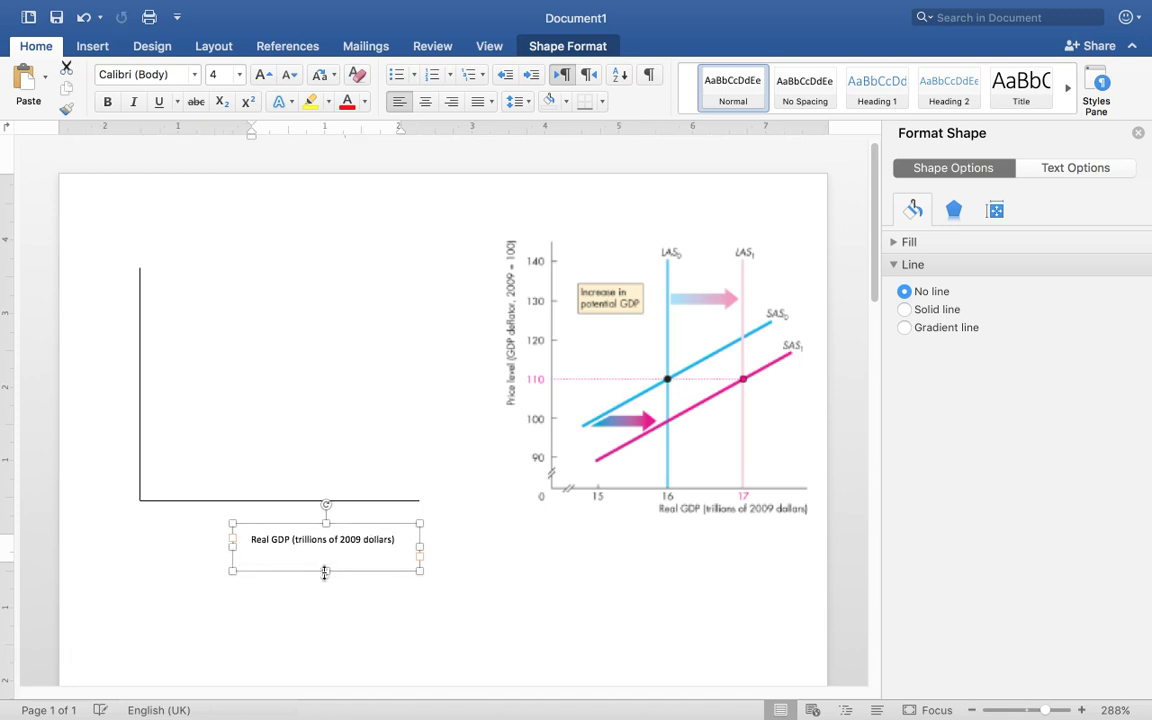
click(324, 612)
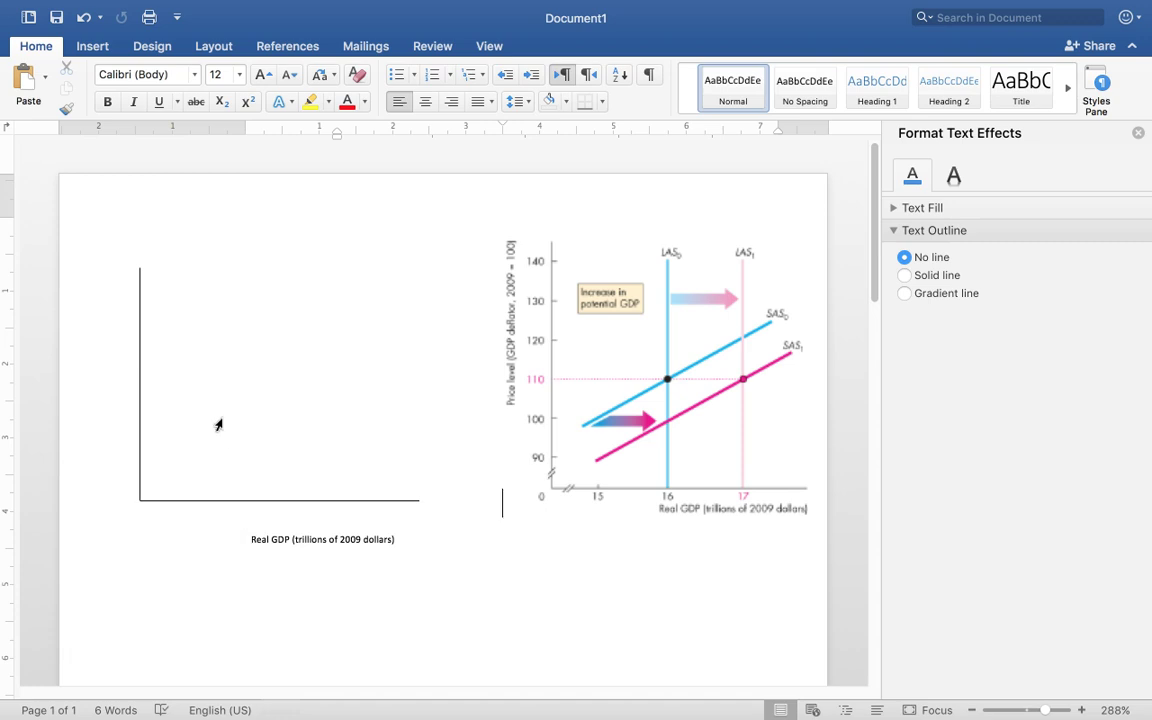
Insert a text box about 1.6 cm high and 0.33 cm wide beside the vertical axis and rotate its text 270°.
click(92, 46)
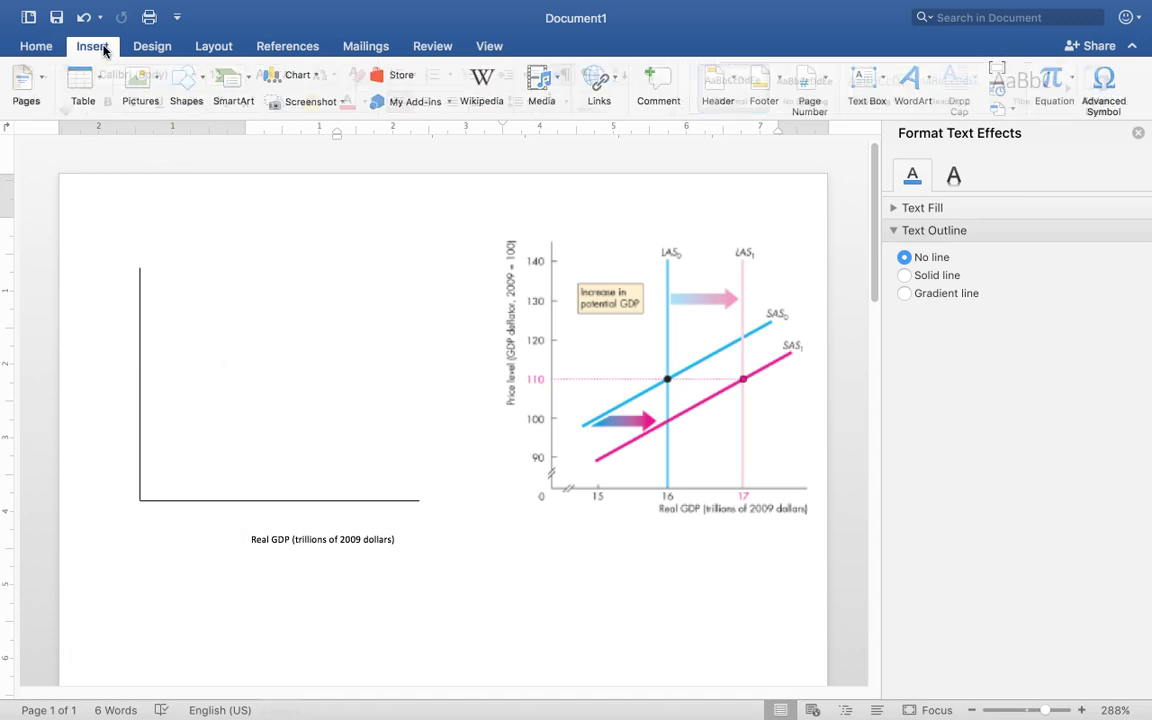
click(190, 86)
click(183, 136)
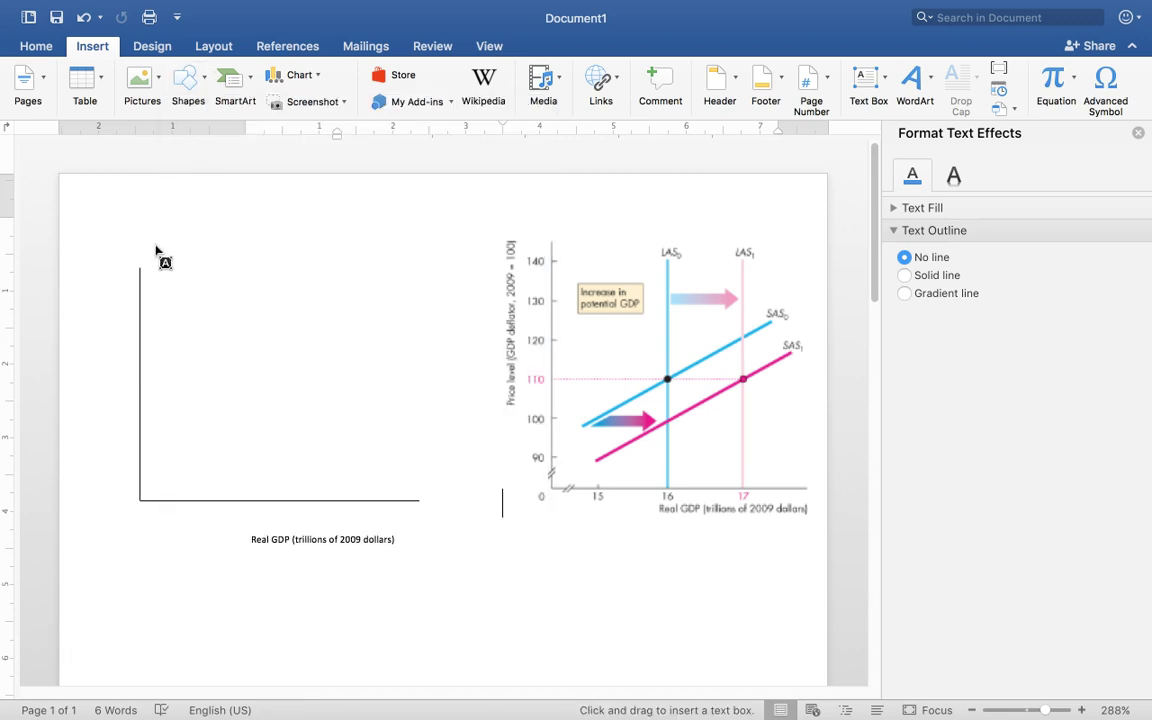
drag(117, 268, 92, 384)
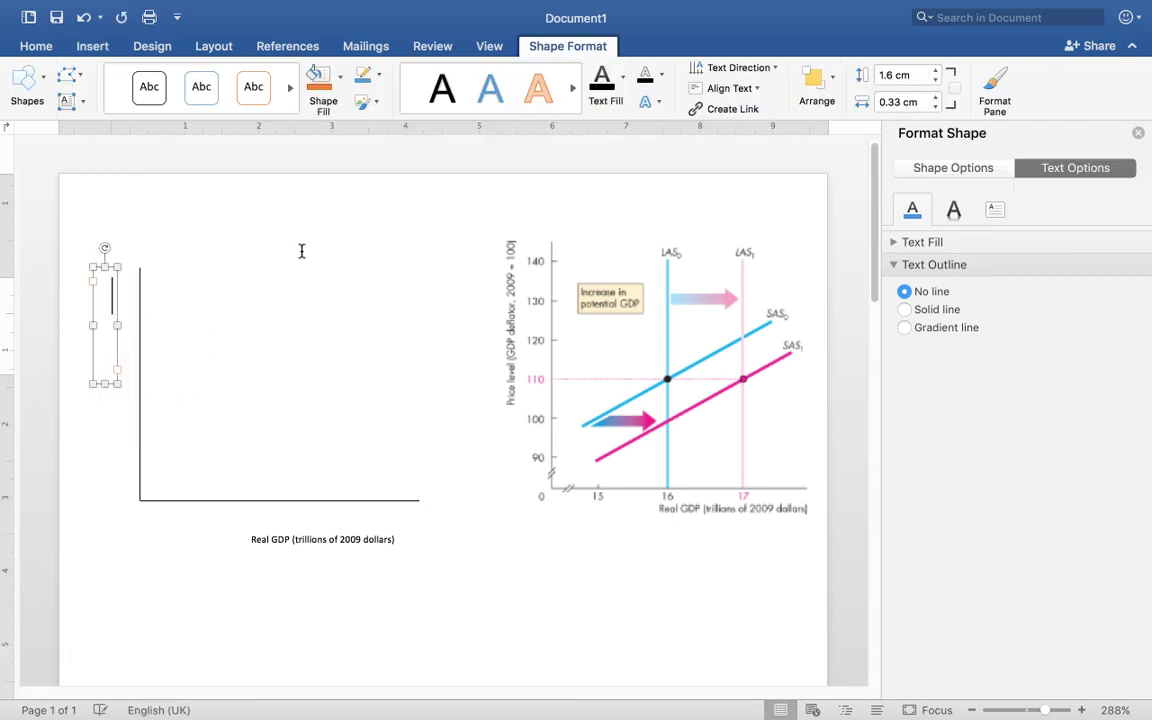
click(775, 69)
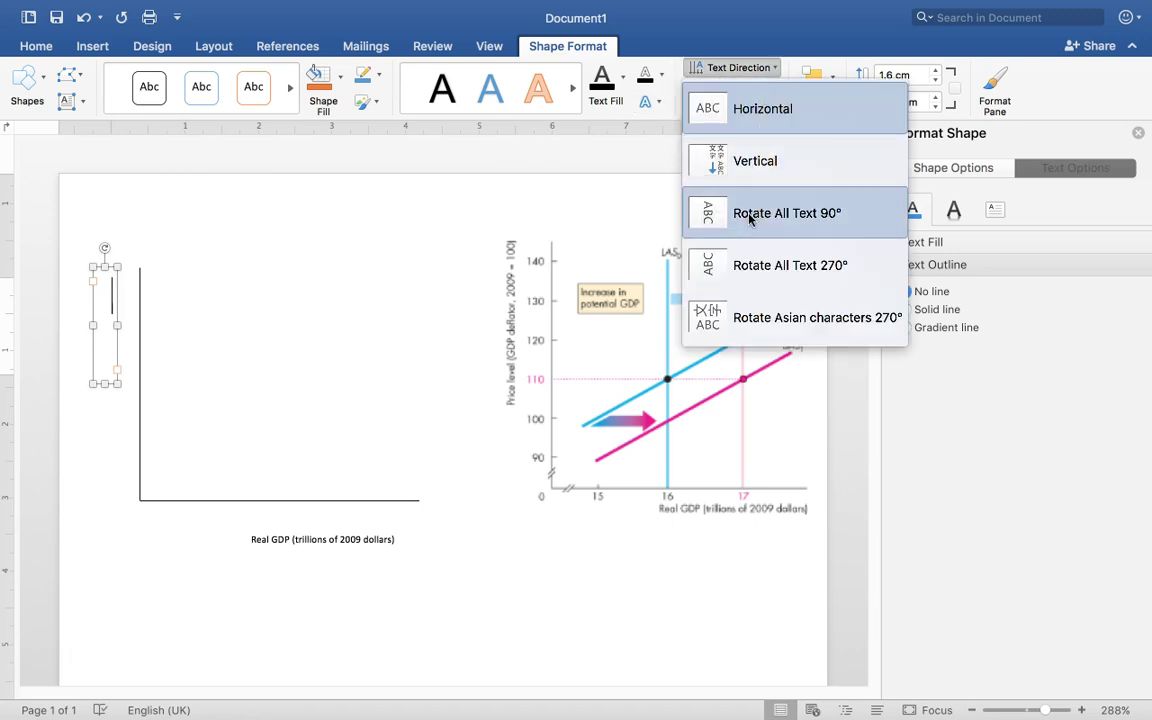
click(717, 268)
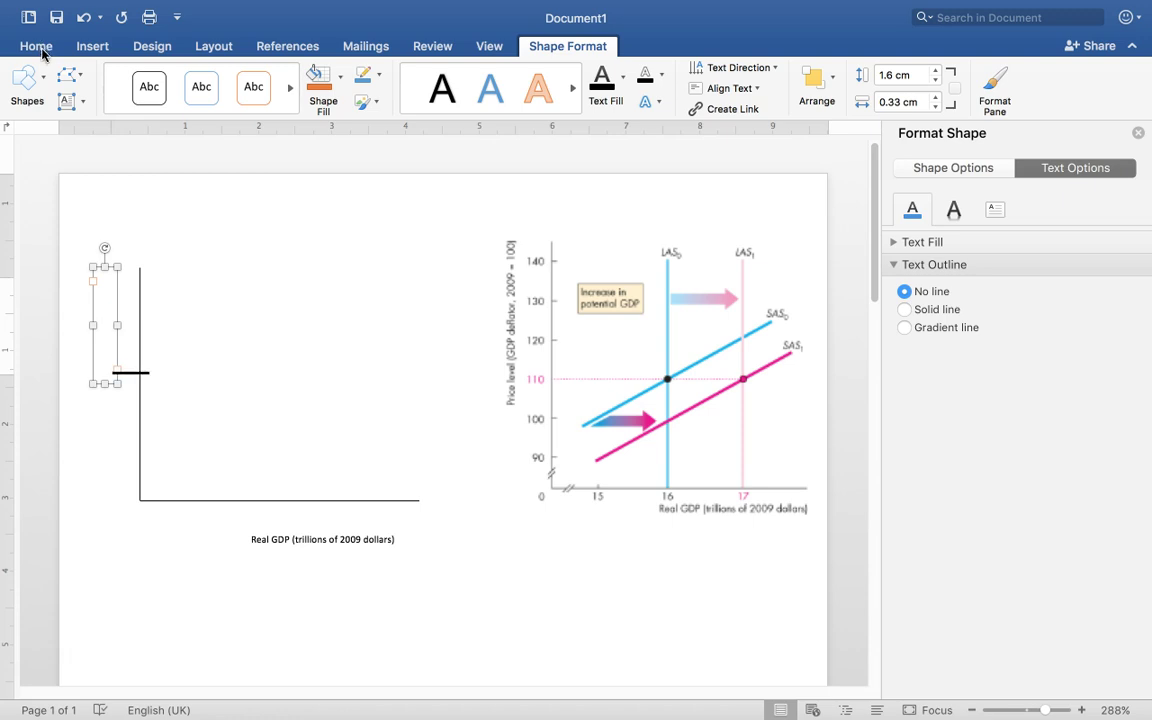
Set the font size of the vertical-axis text box to 4 and widen the box up to the axis line.
click(36, 46)
click(228, 75)
key(Return)
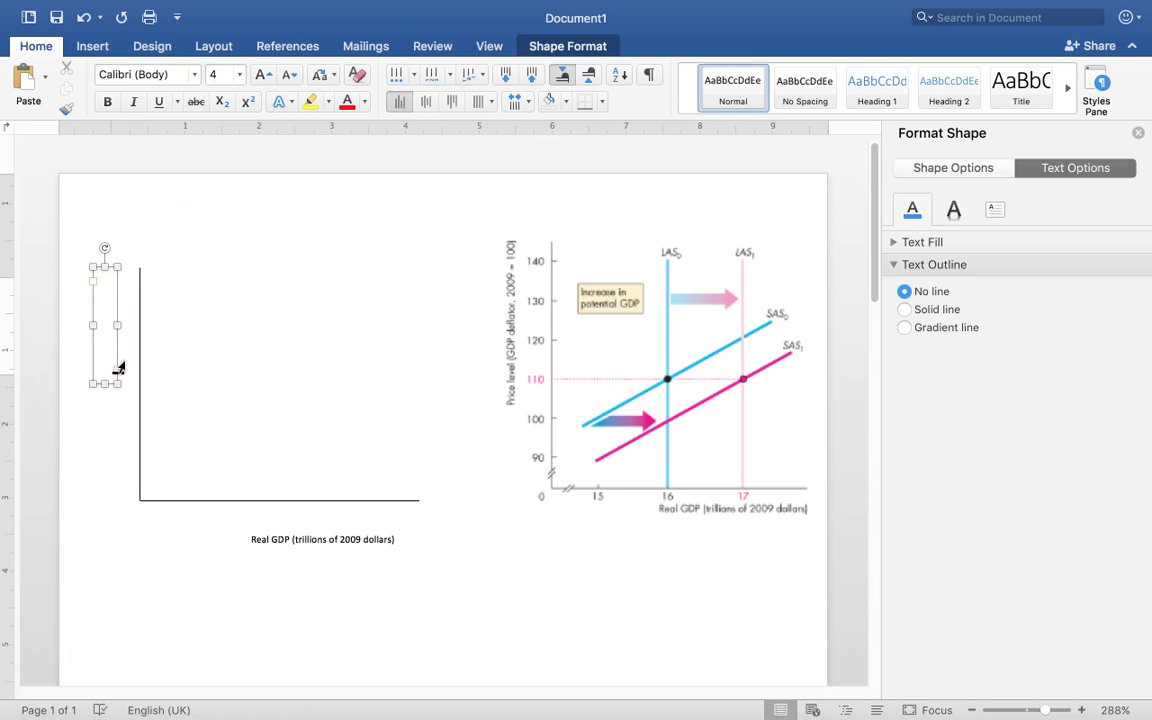
click(117, 384)
drag(117, 384, 129, 389)
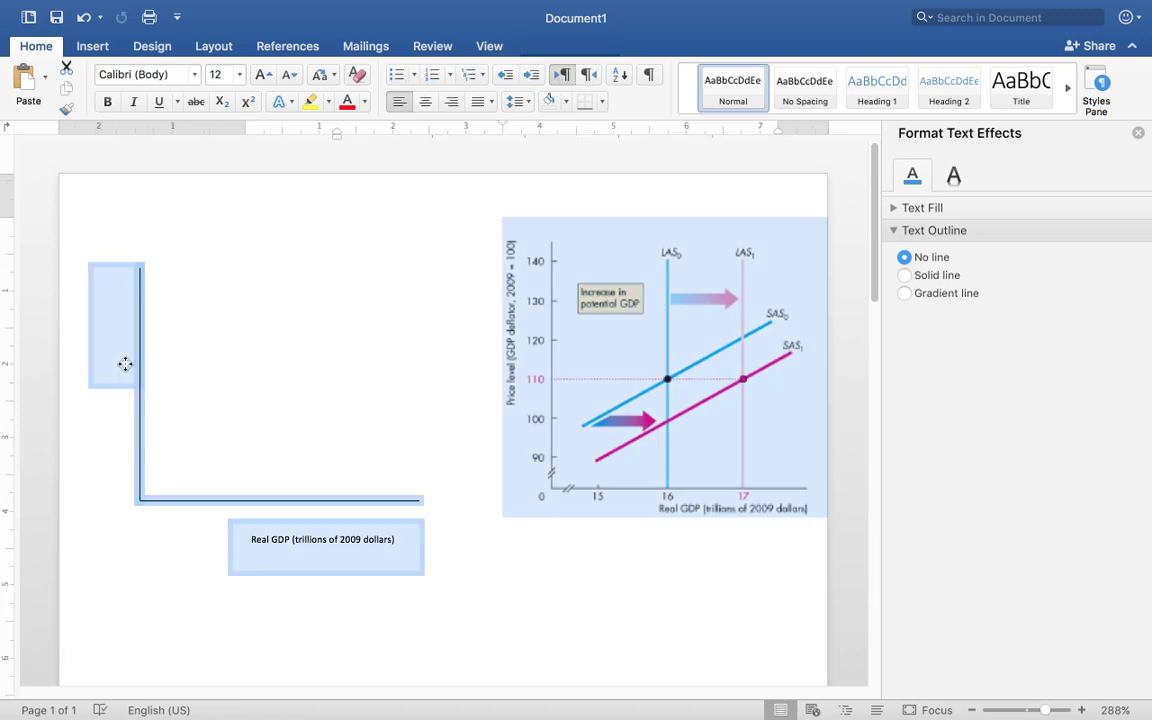
Enter the rotated label "Price level" in the vertical-axis text box.
key(super+a)
click(121, 361)
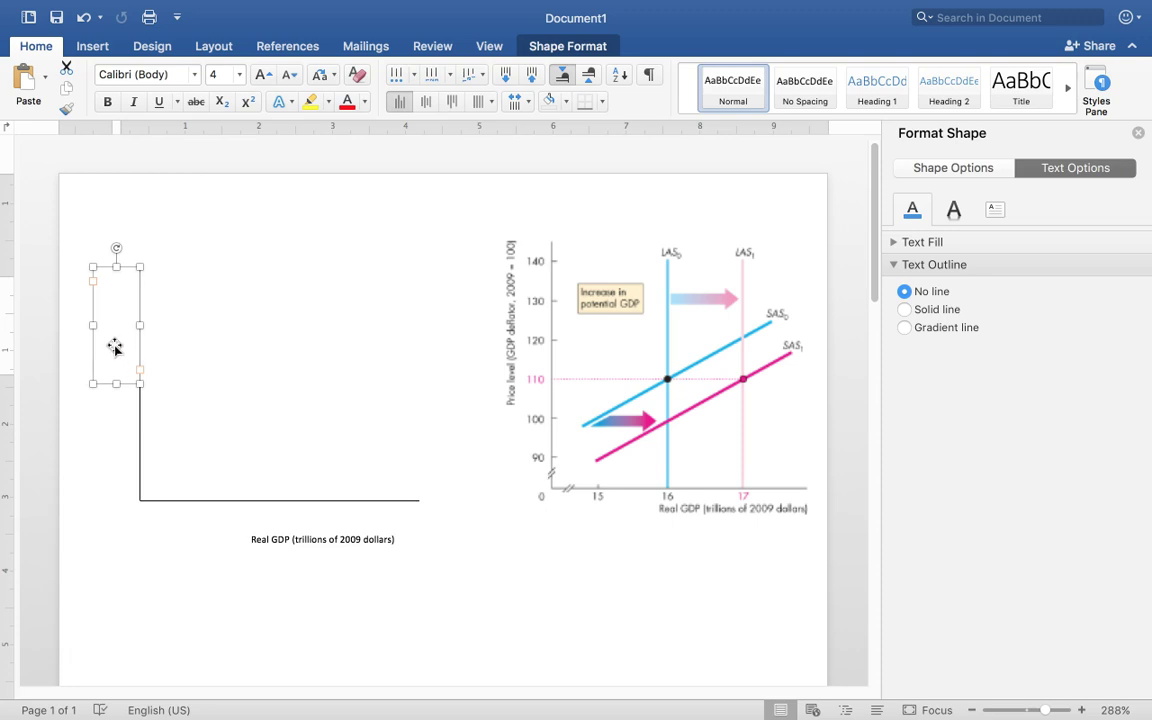
right_click(113, 345)
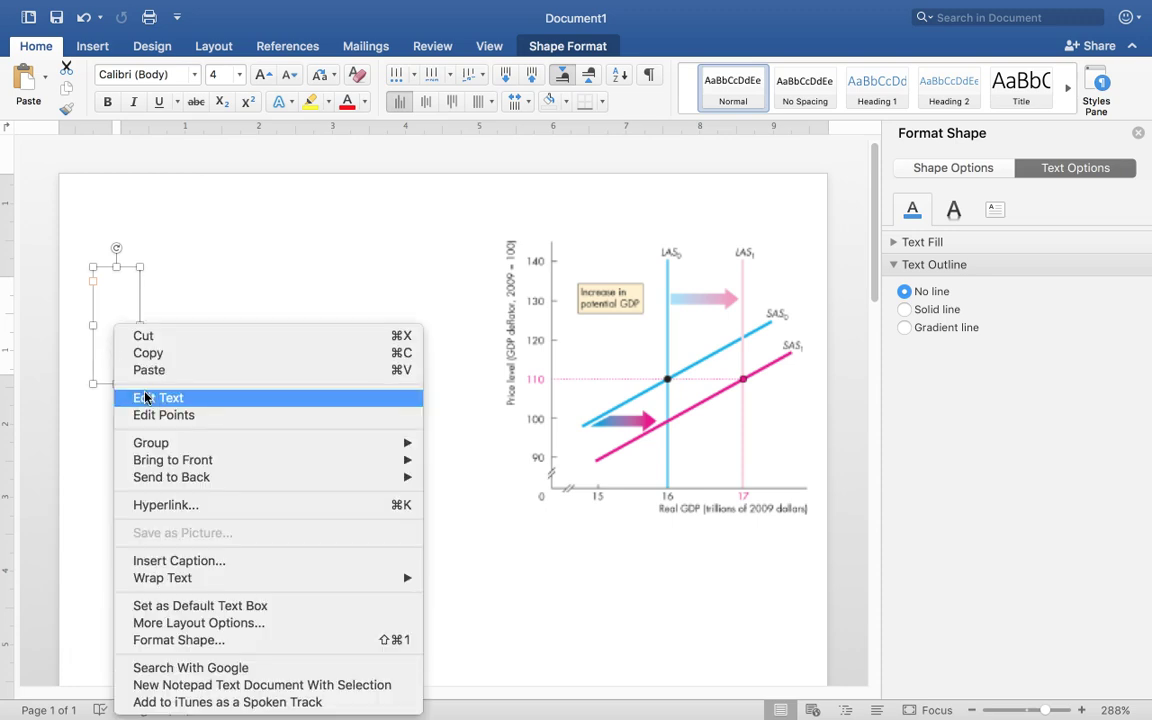
click(110, 398)
click(140, 369)
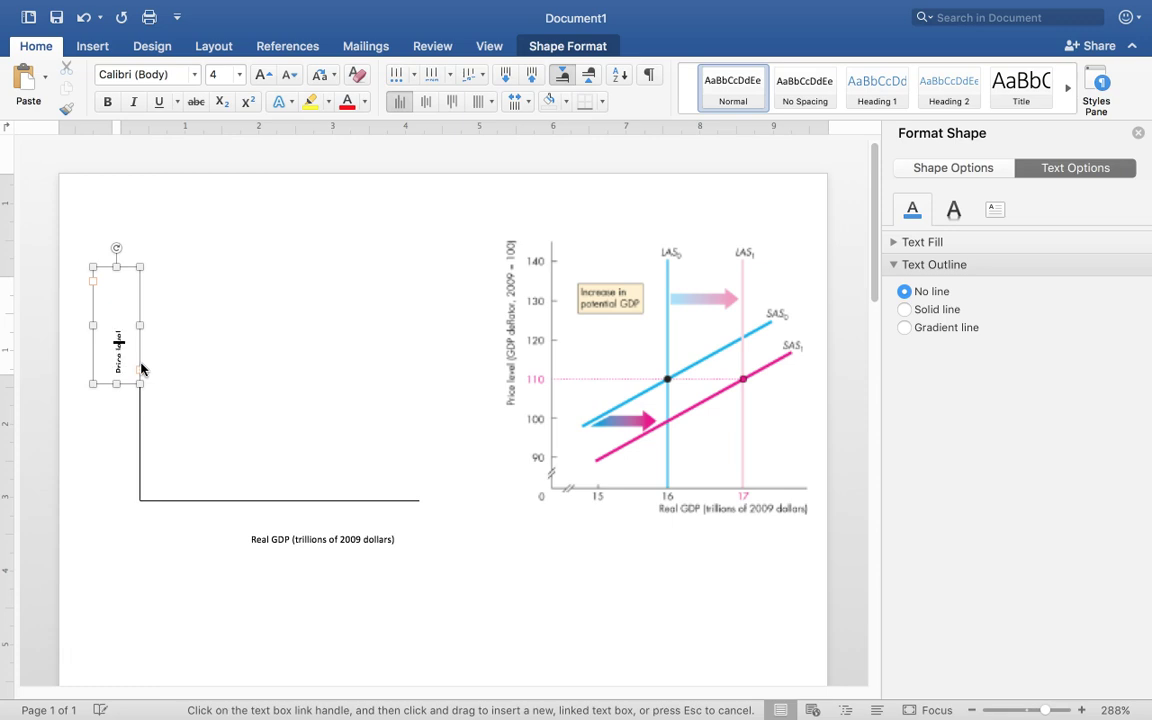
key(Escape)
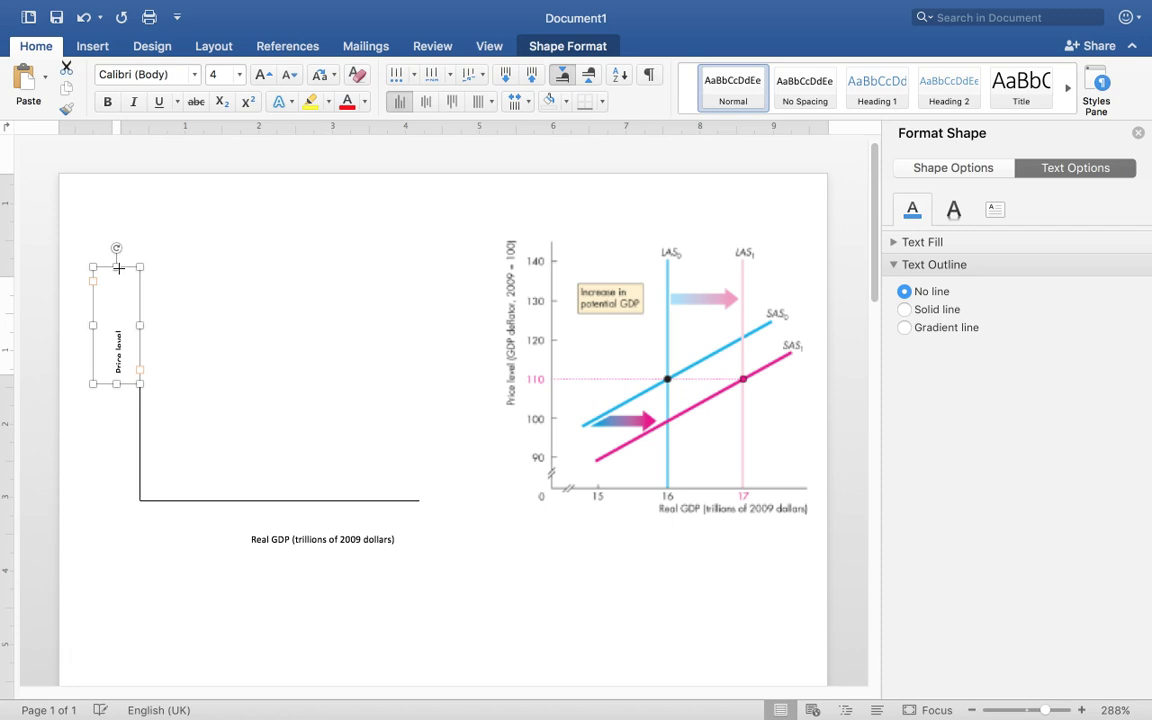
Move the vertical-axis text box away from the axis, then widen it back up to the axis line.
key(Left)
key(Left)
key(Left)
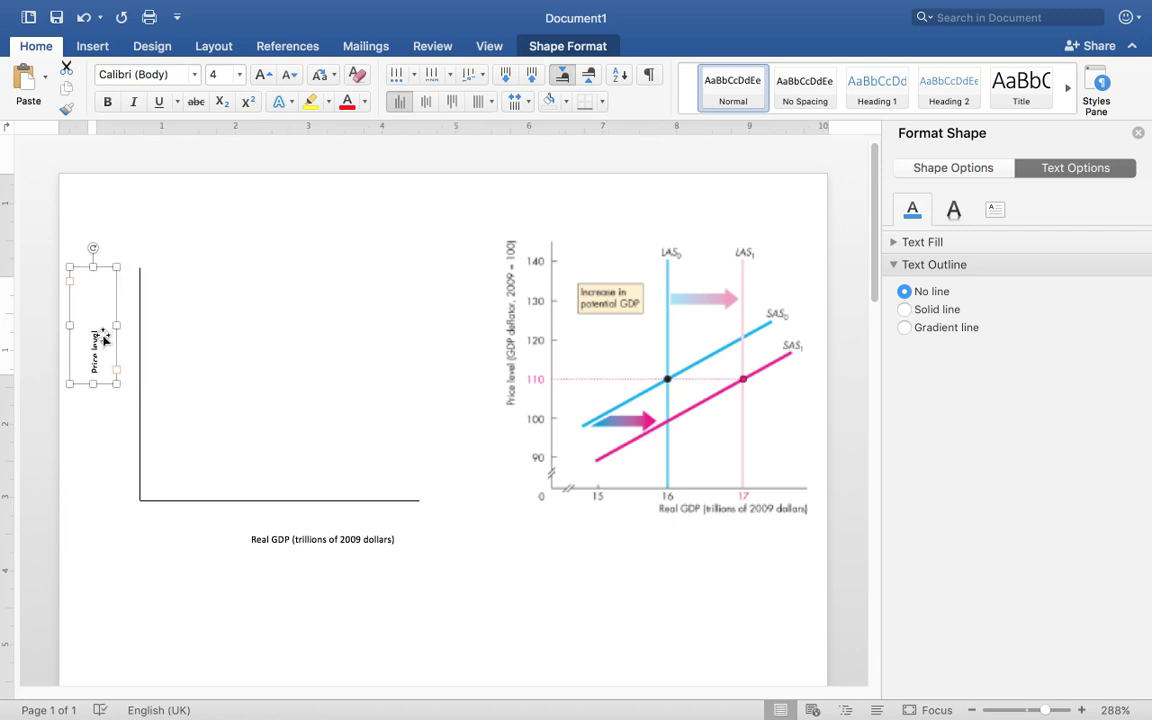
drag(115, 382, 118, 372)
click(117, 376)
click(117, 370)
drag(118, 327, 136, 324)
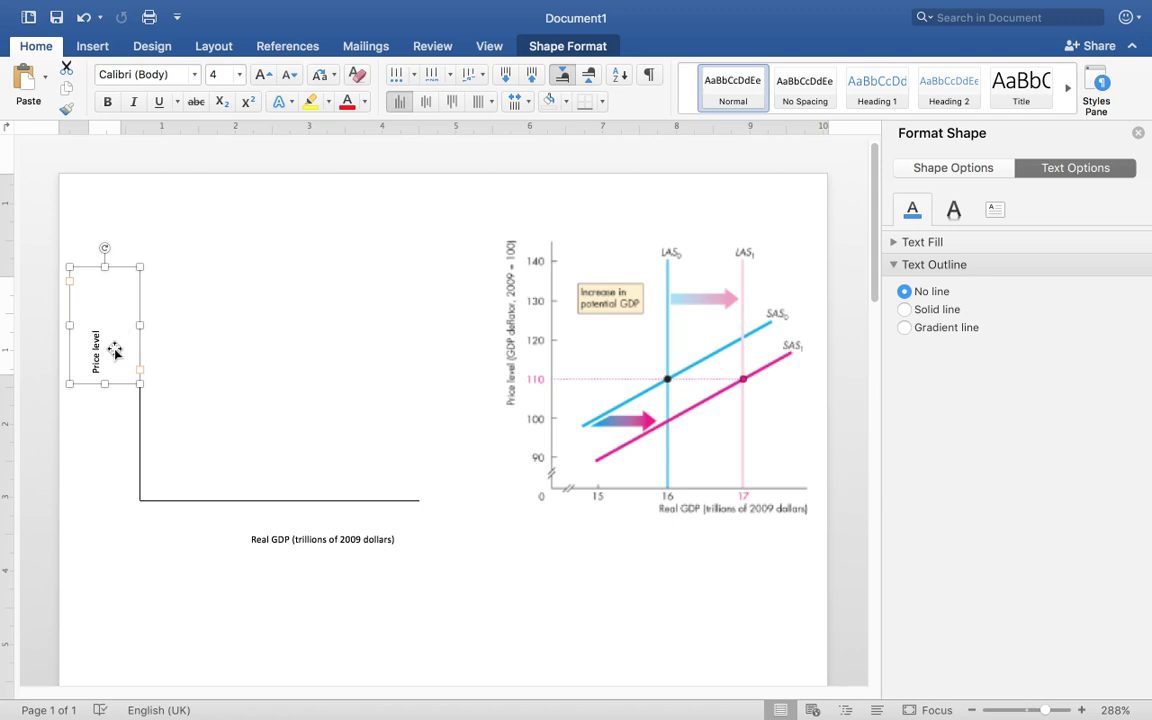
Complete the vertical-axis label as "Price level (GDP deflator, 2009 = 100)" and lengthen its text box to fit one line.
click(93, 298)
text((GDP deflator, 2009 = 100)
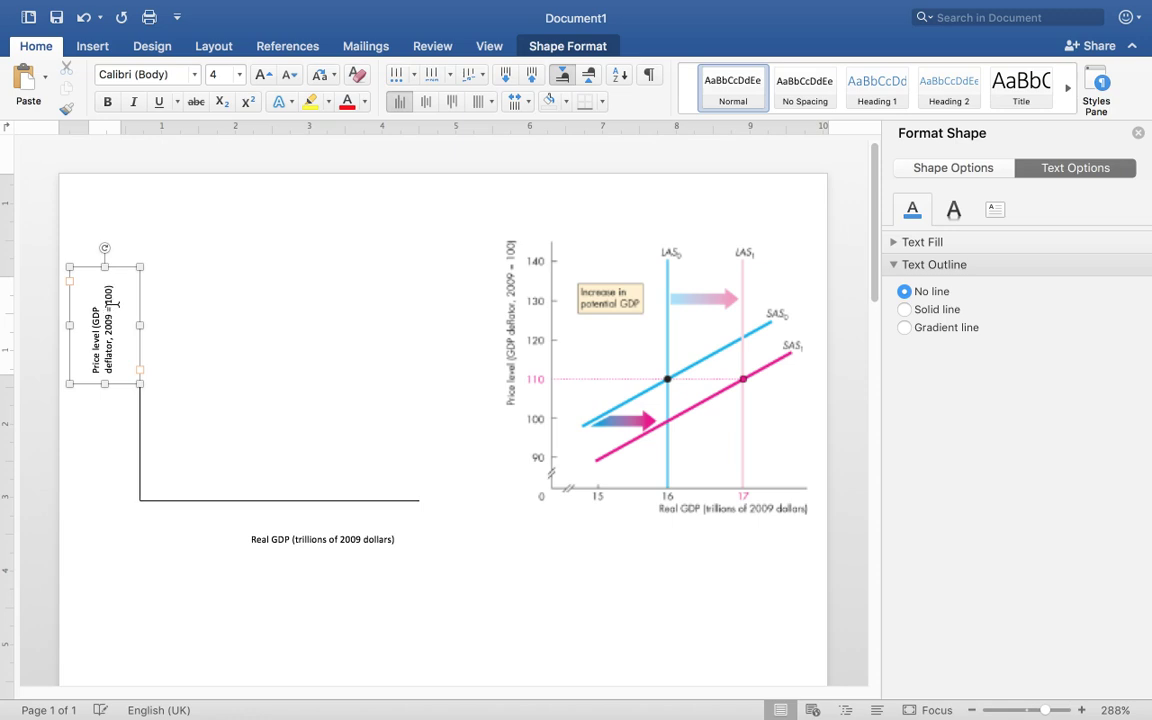
drag(104, 385, 99, 455)
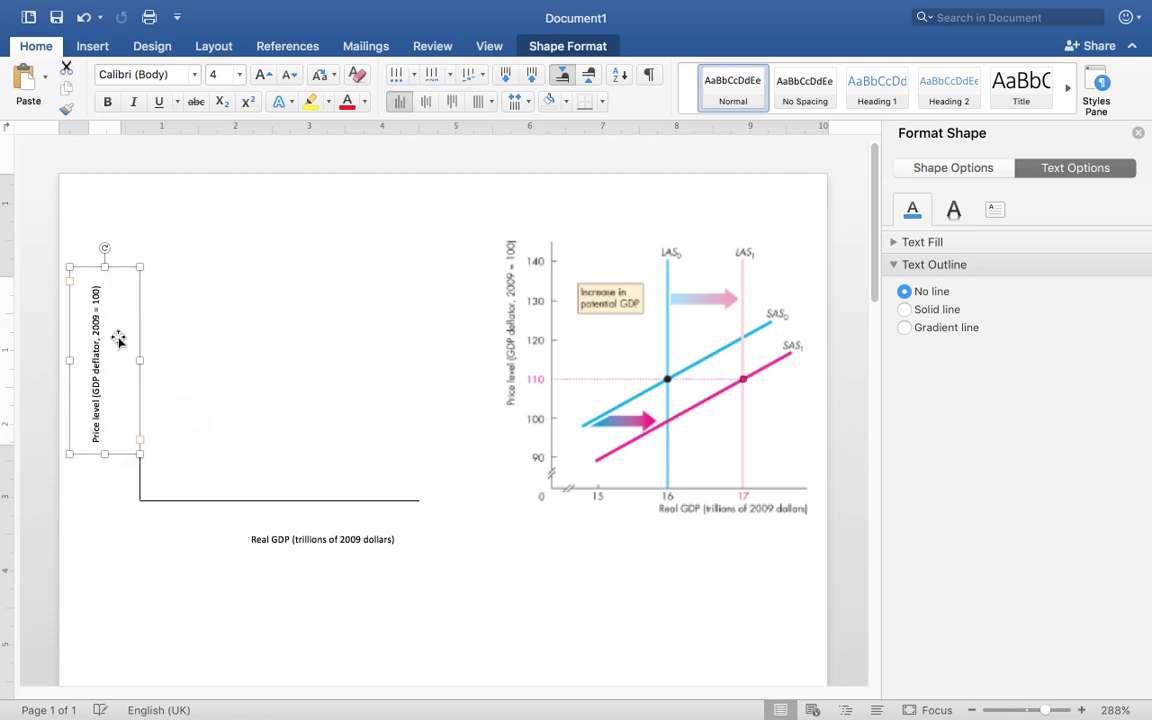
key(super+a)
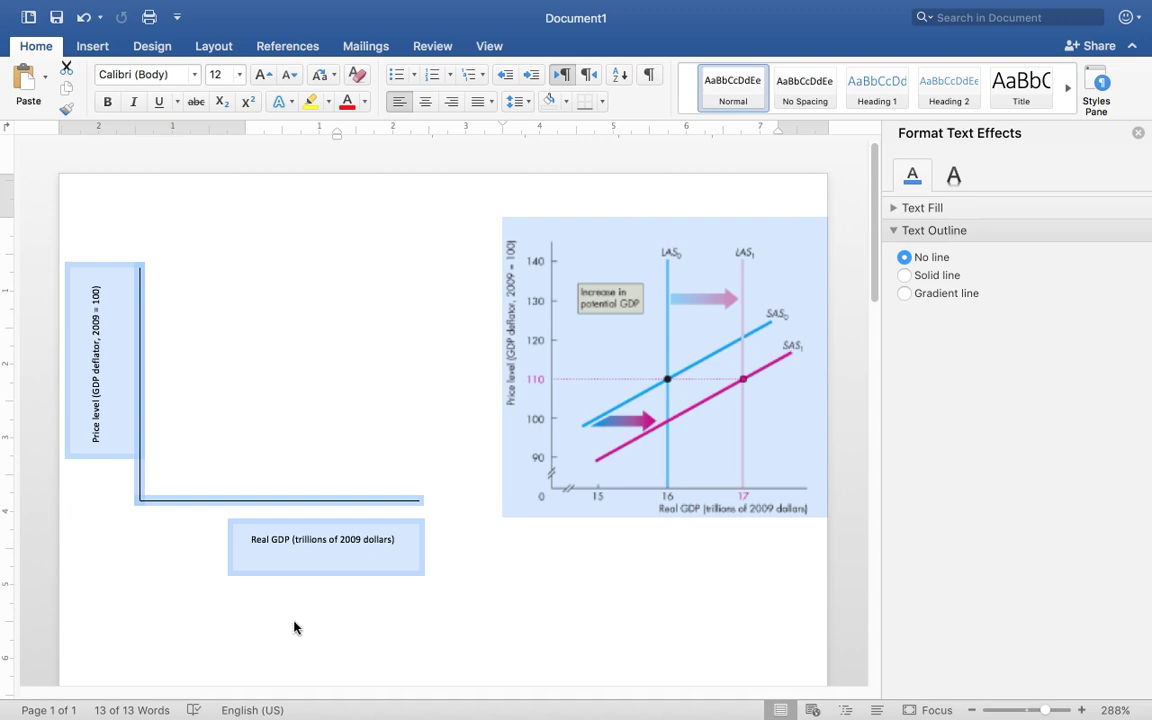
click(367, 610)
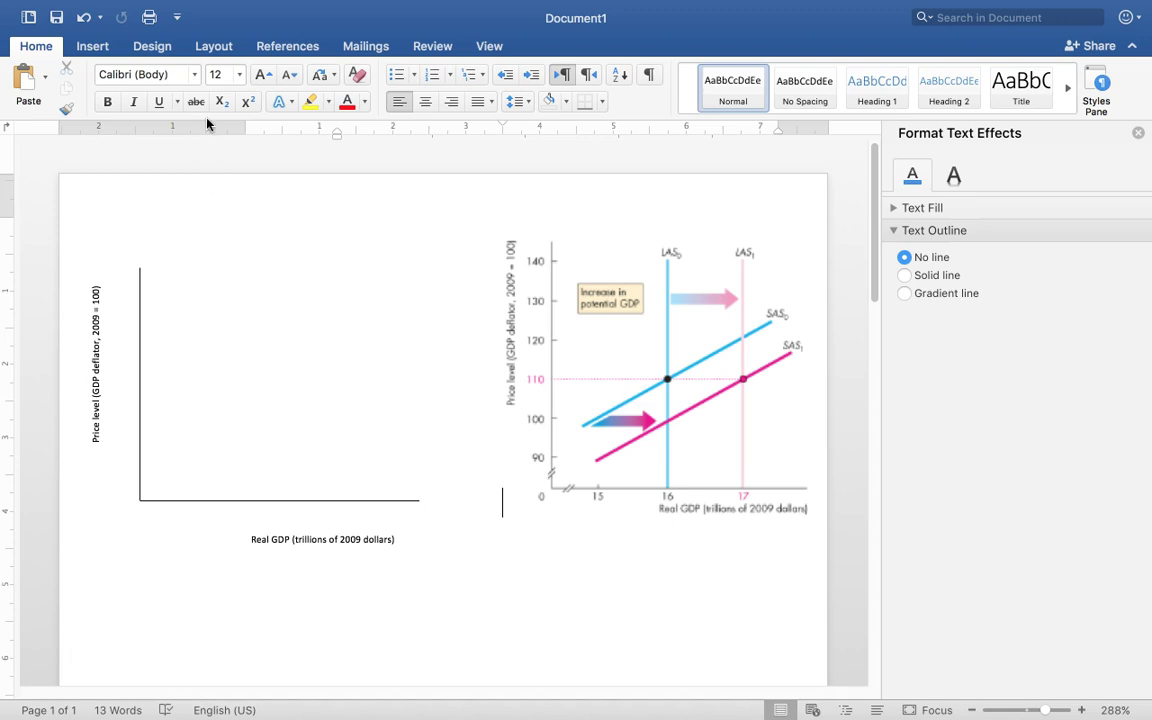
Draw a vertical line about 2.87 cm long up from the horizontal axis and set its width to 1 pt.
click(93, 46)
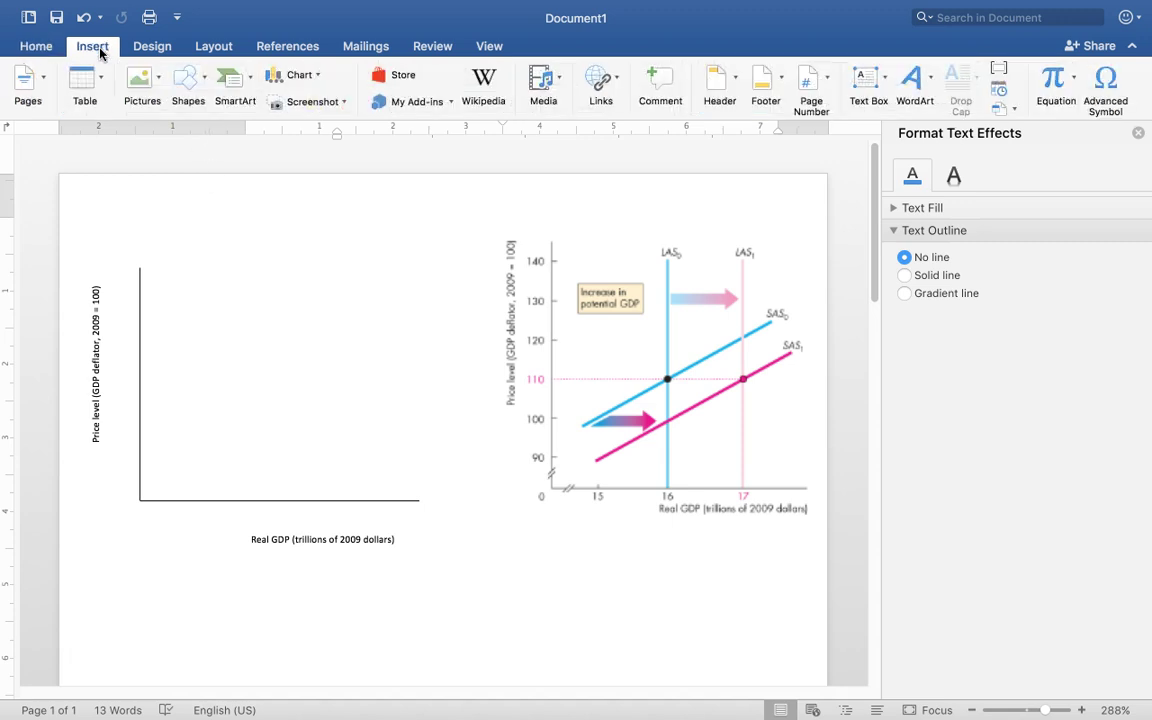
click(203, 95)
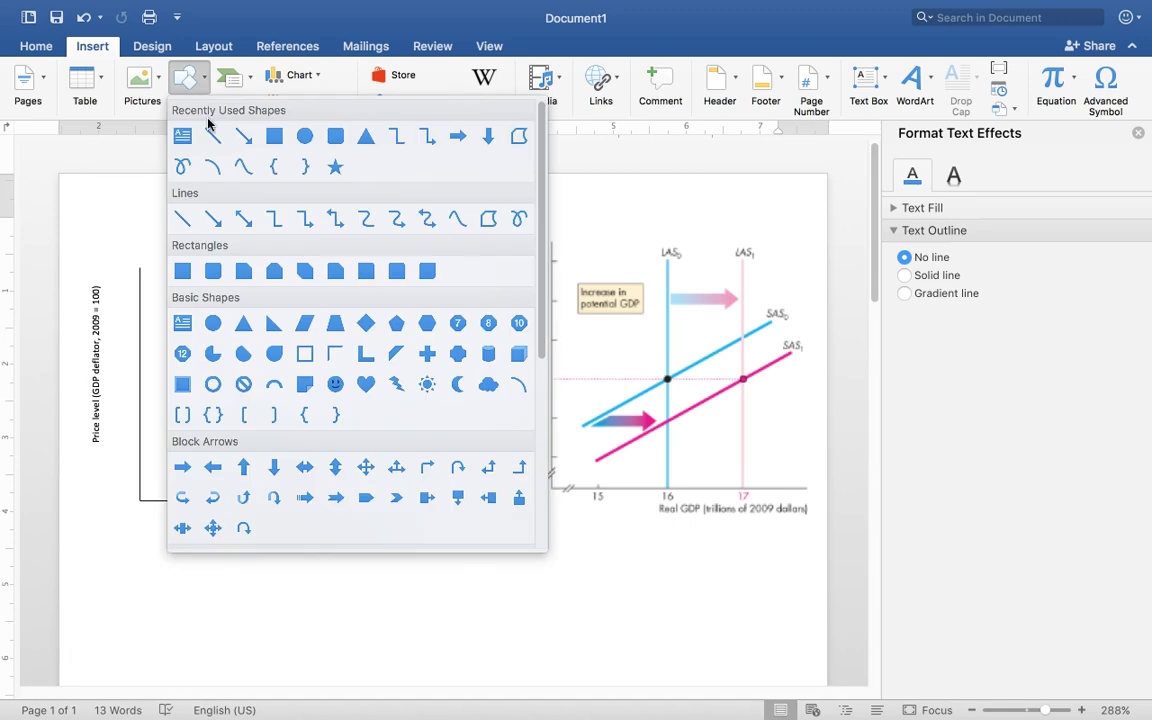
click(214, 59)
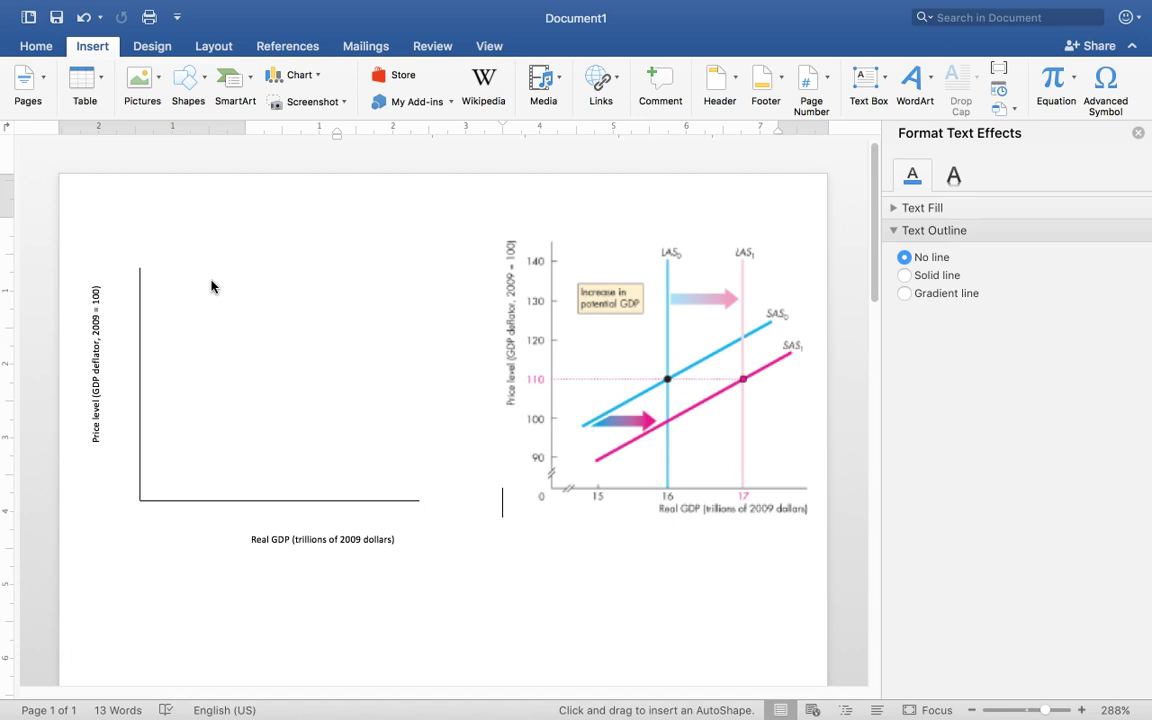
drag(210, 290, 210, 500)
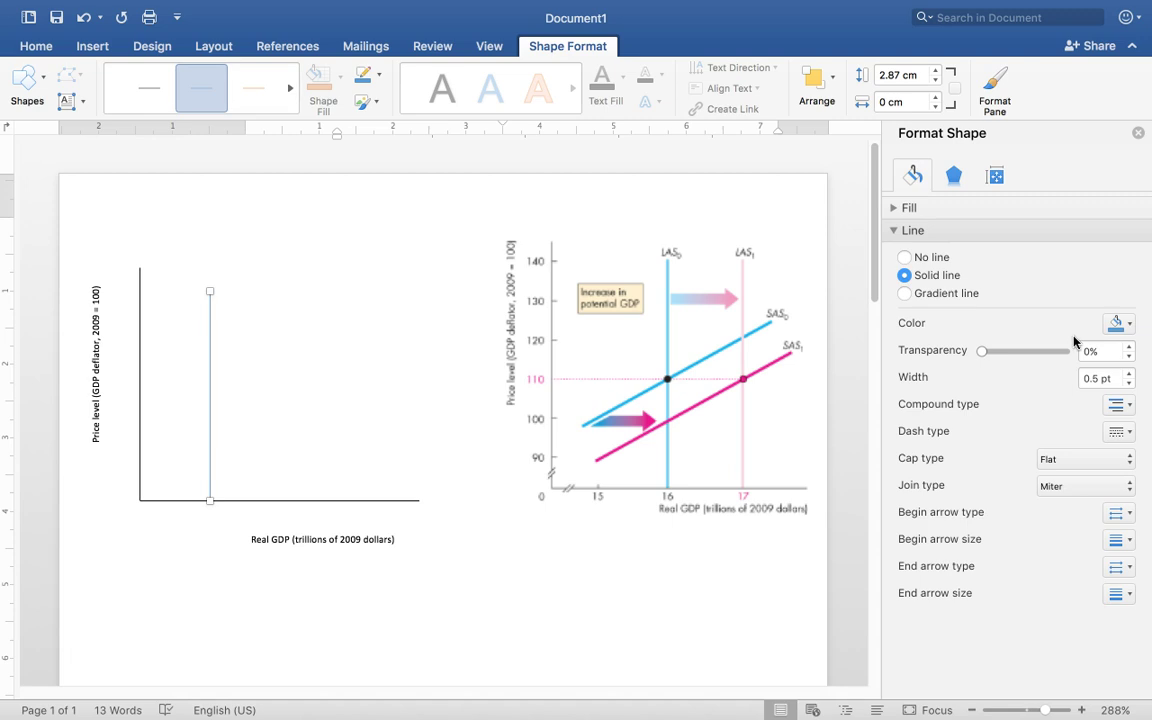
click(1131, 374)
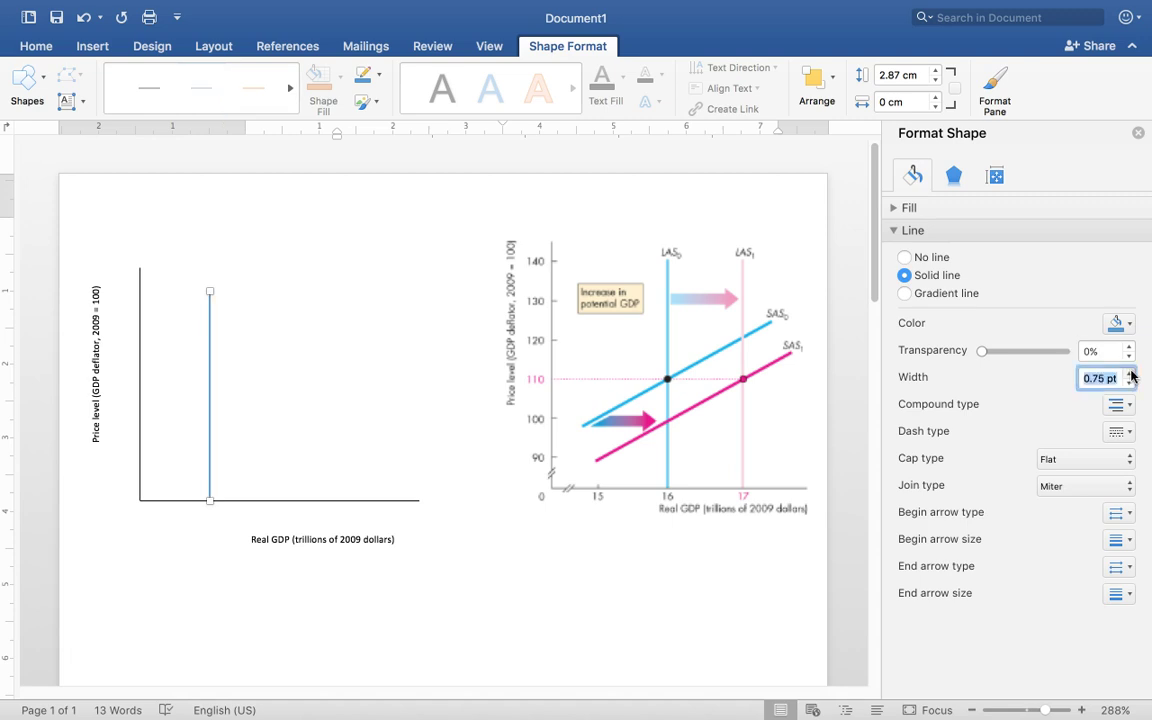
click(1131, 374)
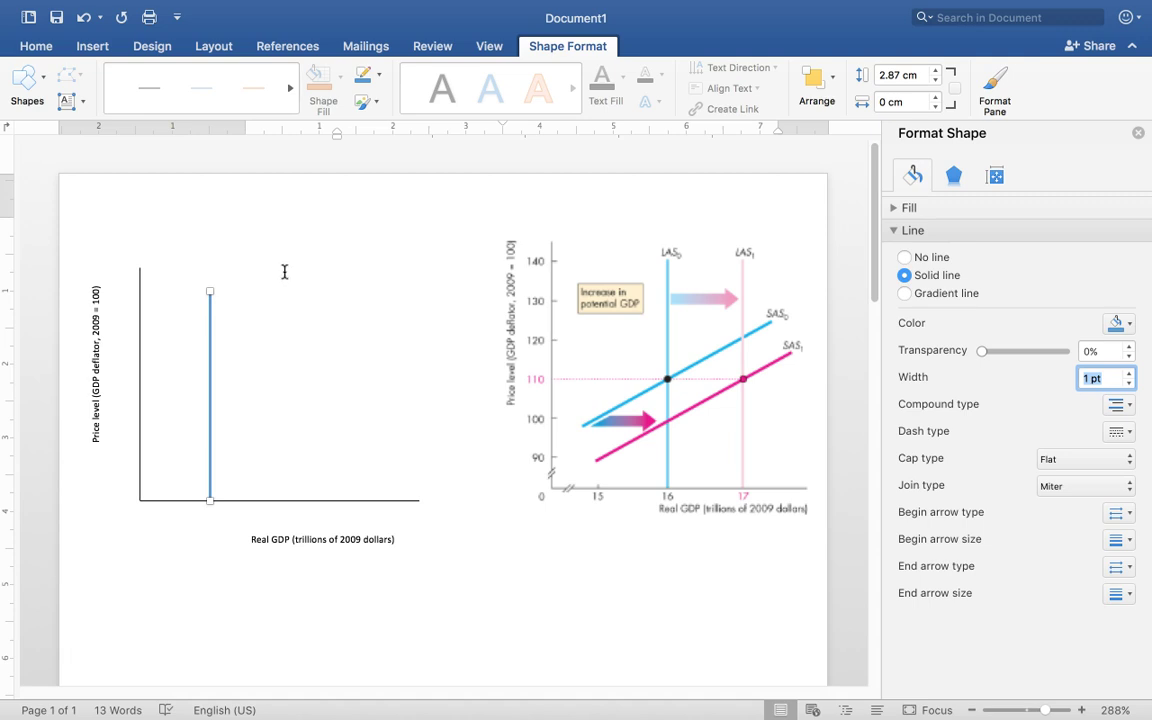
Insert a text box about 0.33 cm high and 0.64 cm wide above the blue line with font size 4.
click(66, 100)
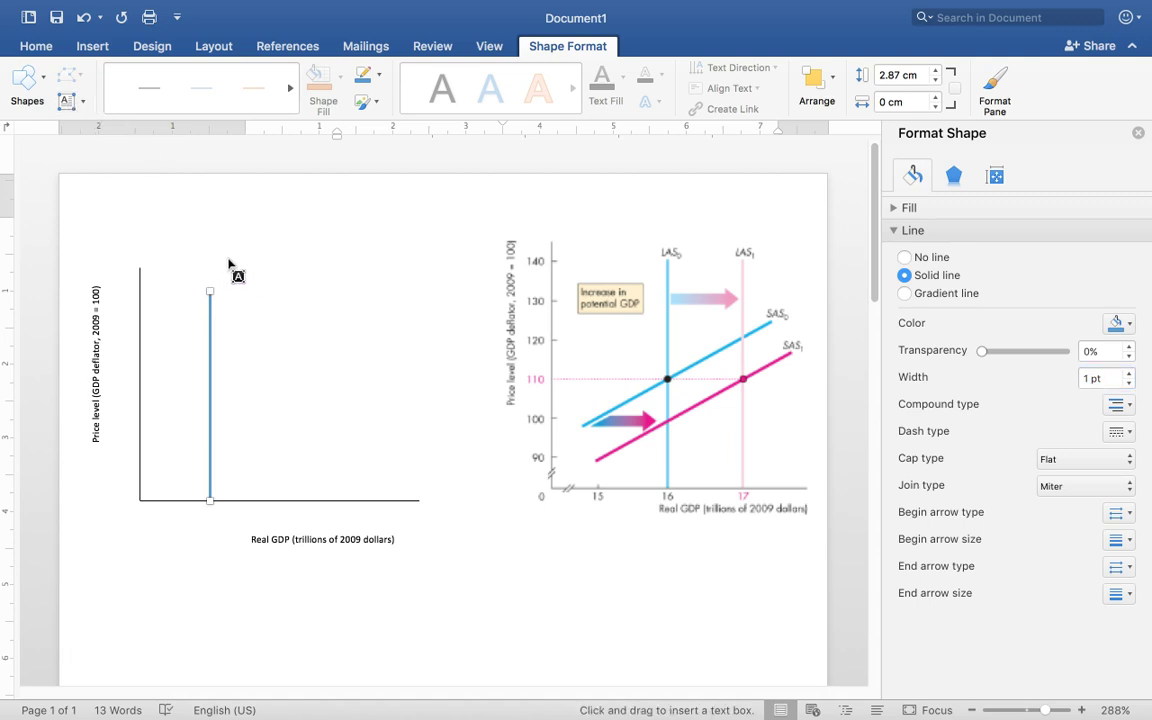
drag(226, 254, 185, 268)
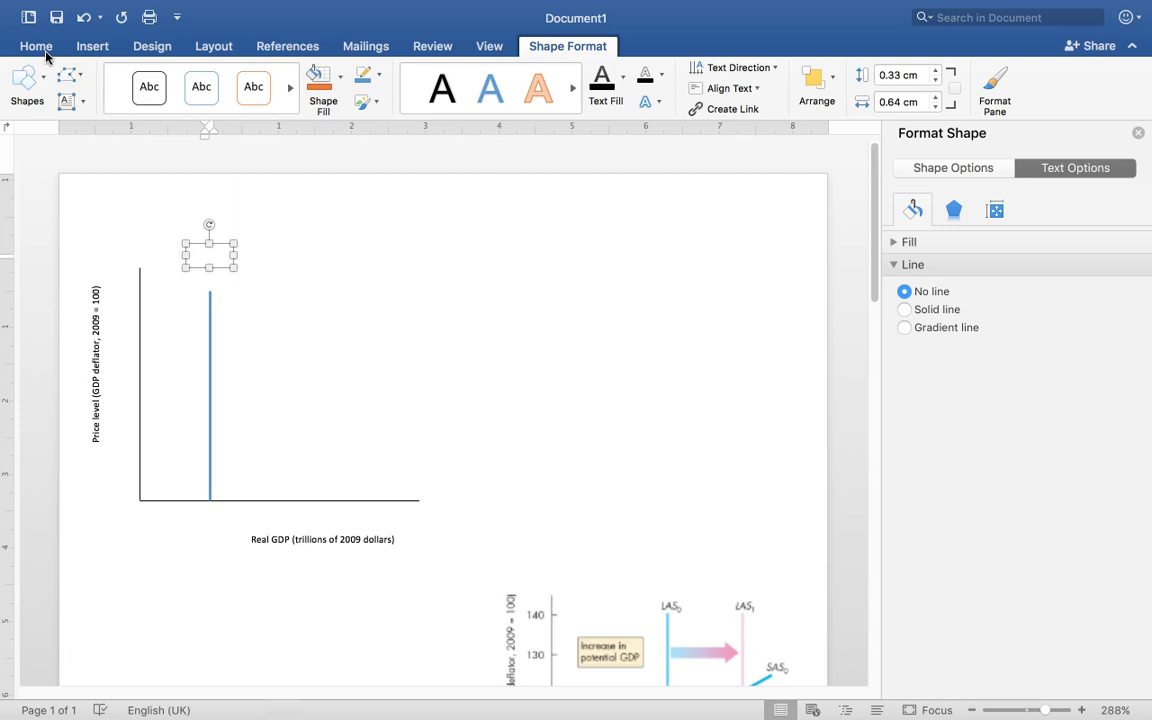
click(42, 47)
click(216, 76)
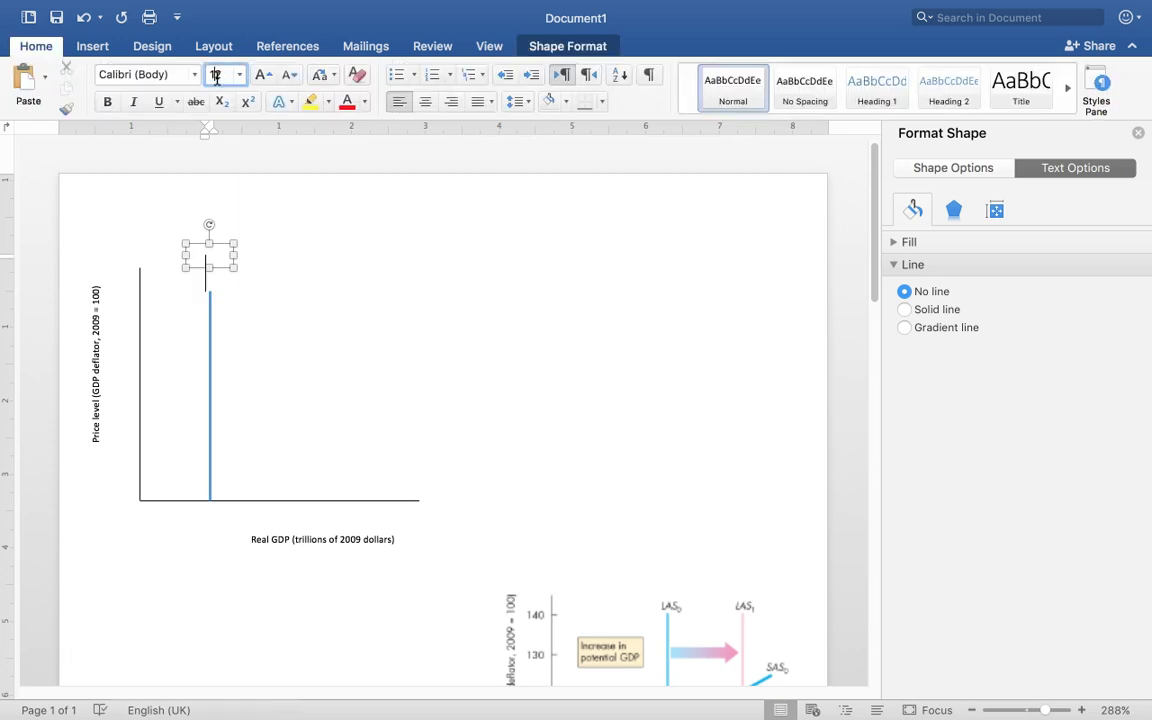
text(4)
key(Return)
Enlarge the text box above the blue line to about 0.64 by 0.95 cm and enter the label "LAS0".
drag(209, 268, 257, 267)
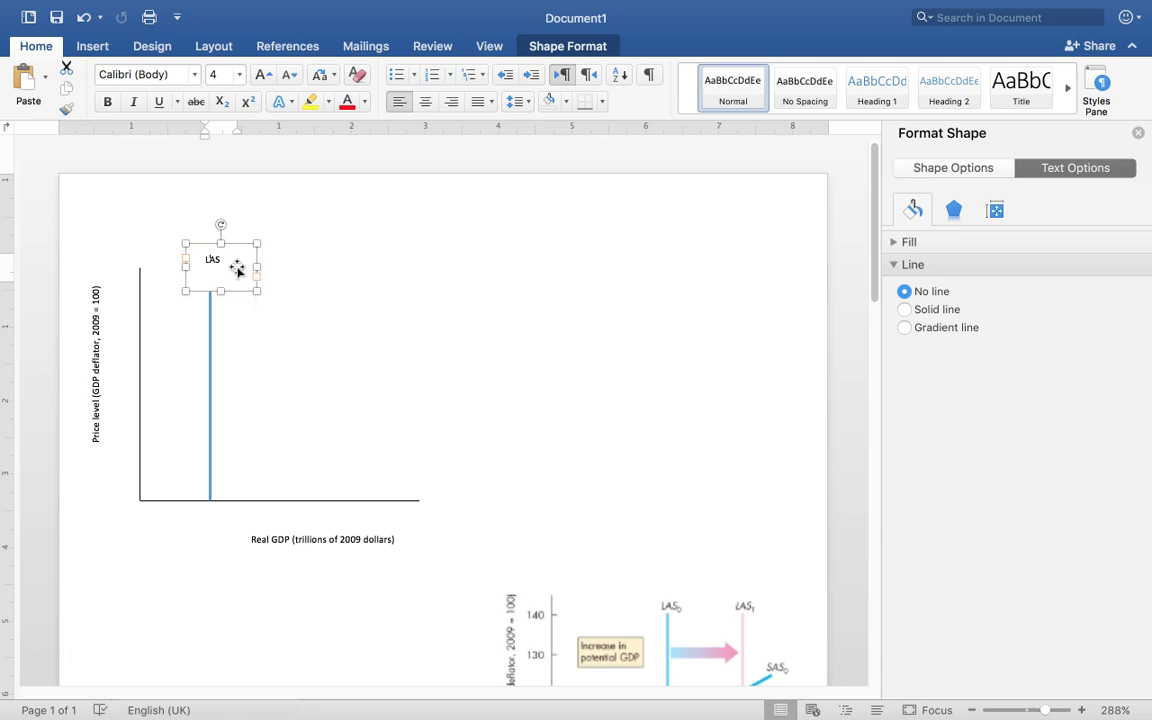
click(219, 261)
text(0)
key(super+a)
key(Right)
mouse_move(220, 292)
mouse_down()
mouse_move(221, 267)
mouse_move(222, 283)
mouse_up()
click(216, 257)
triple_click(214, 260)
click(526, 103)
click(528, 107)
click(234, 302)
key(super+a)
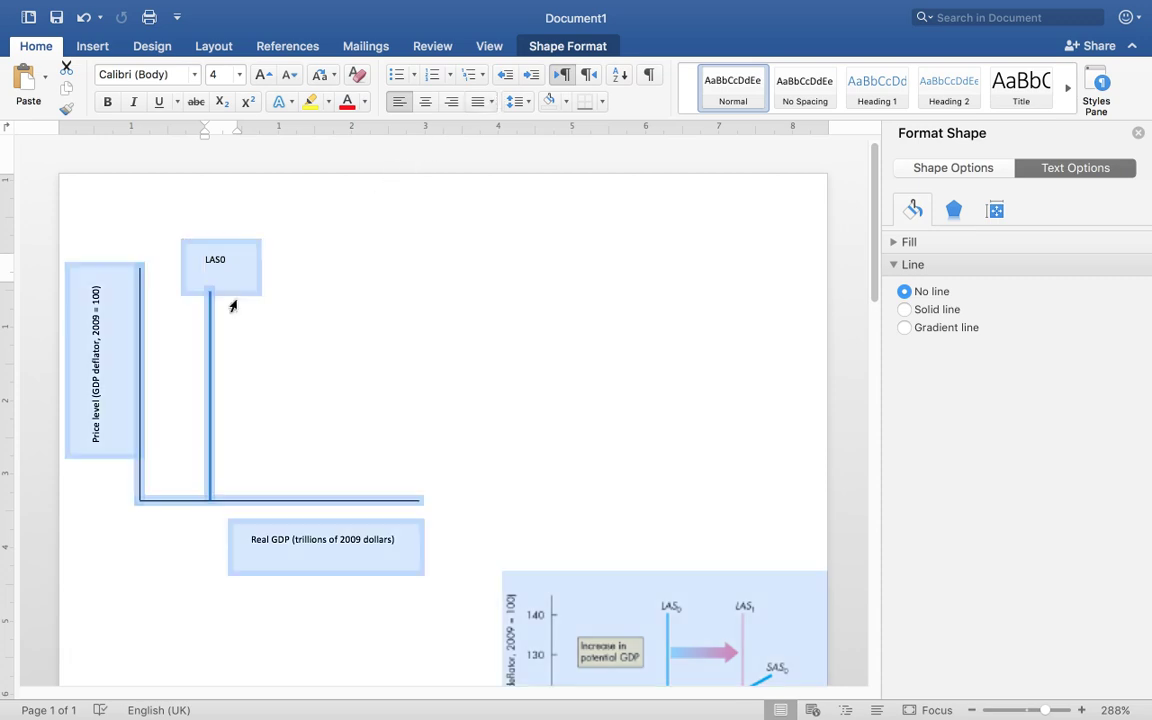
click(249, 316)
scroll(206, 481, down, 5)
scroll(244, 373, down, 1)
scroll(244, 374, up, 2)
scroll(244, 374, up, 4)
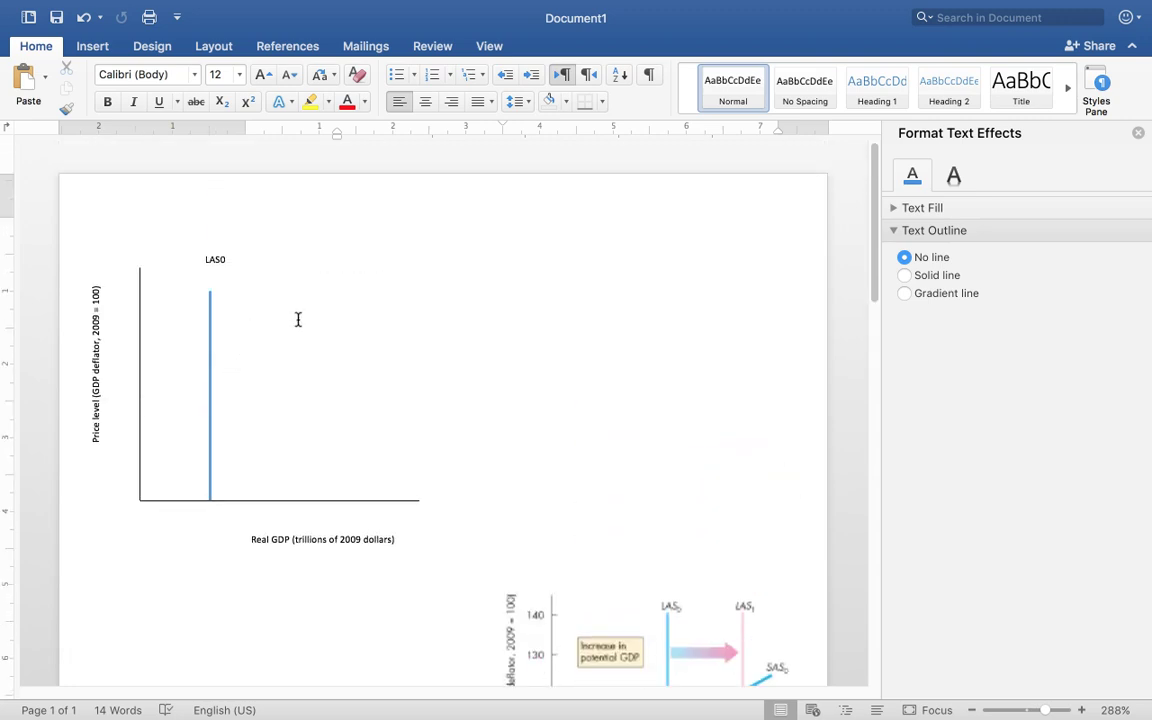
click(94, 48)
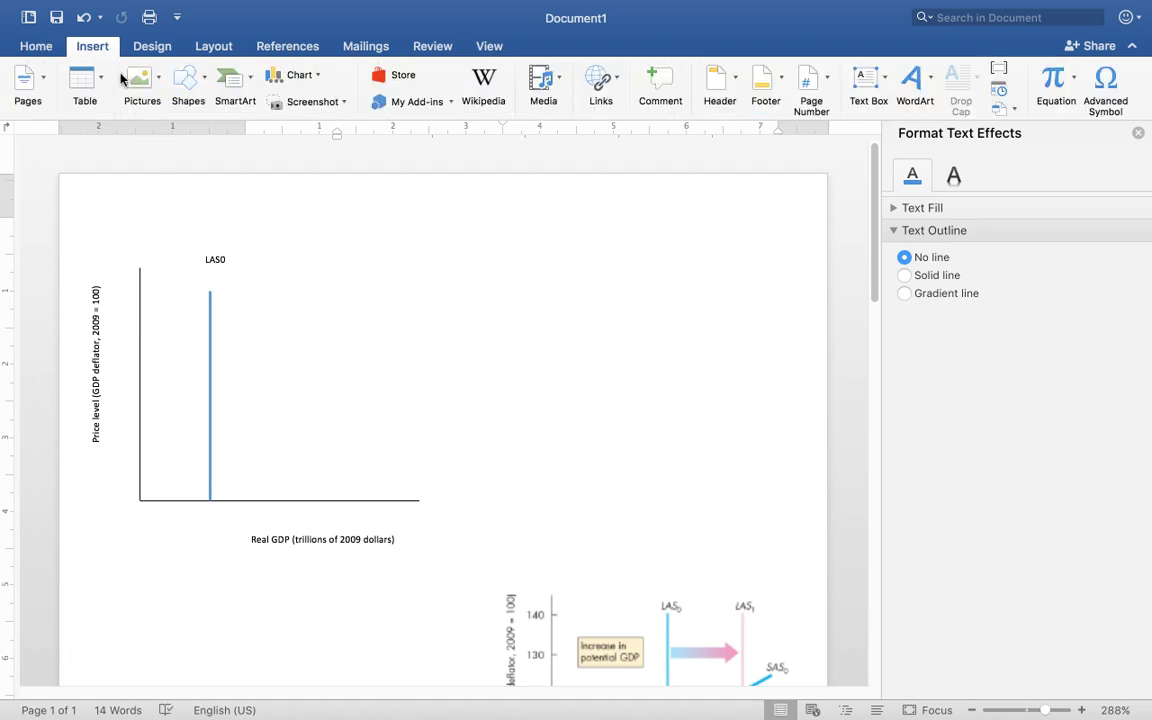
click(184, 96)
click(208, 134)
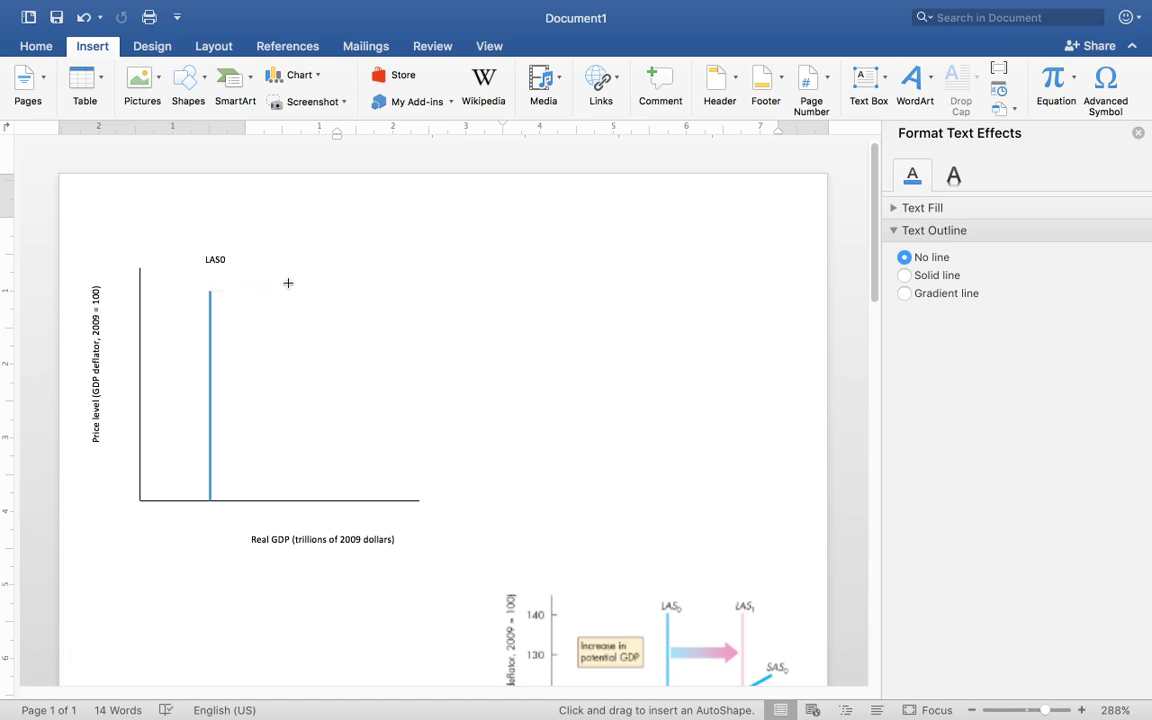
scroll(288, 283, down, 5)
drag(288, 288, 290, 328)
key(BackSpace)
Duplicate the blue LAS0 line and align the copy exactly over the original.
click(210, 323)
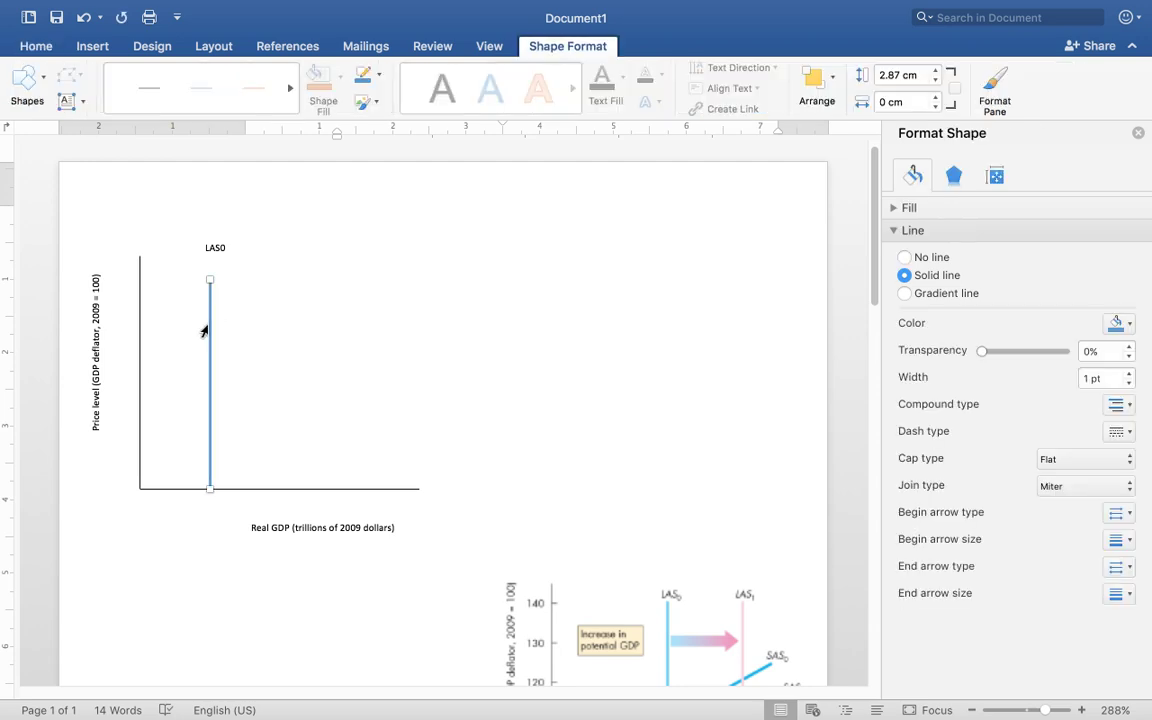
drag(206, 331, 236, 362)
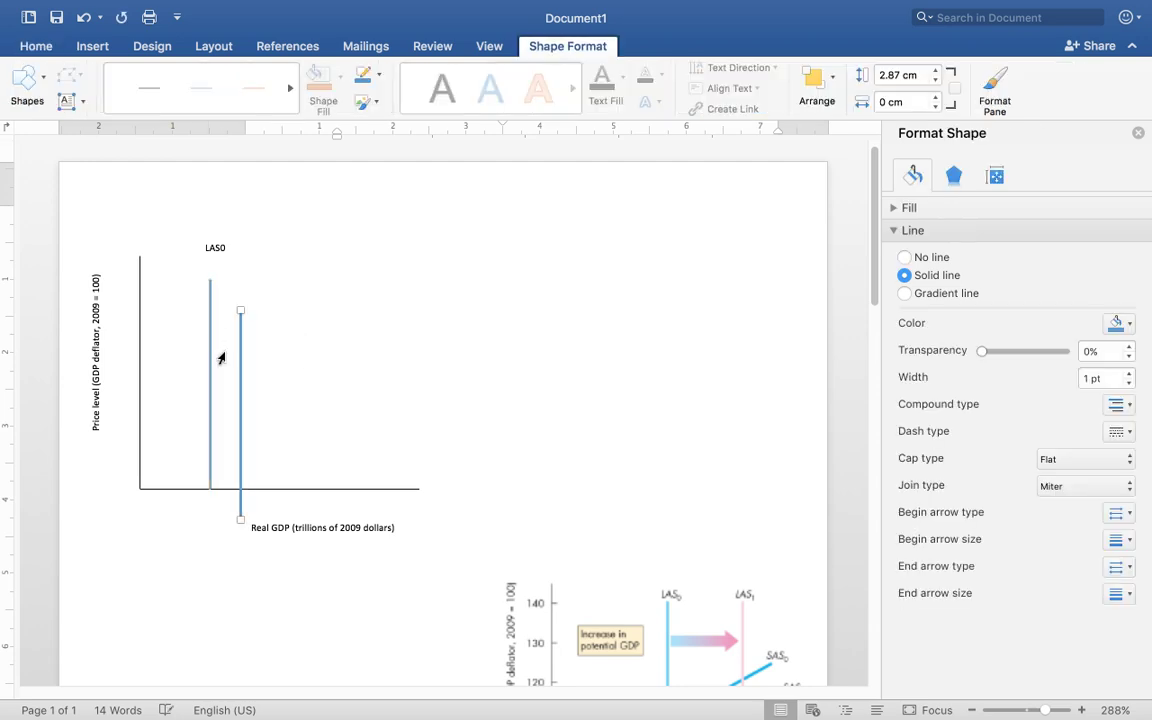
key(Up)
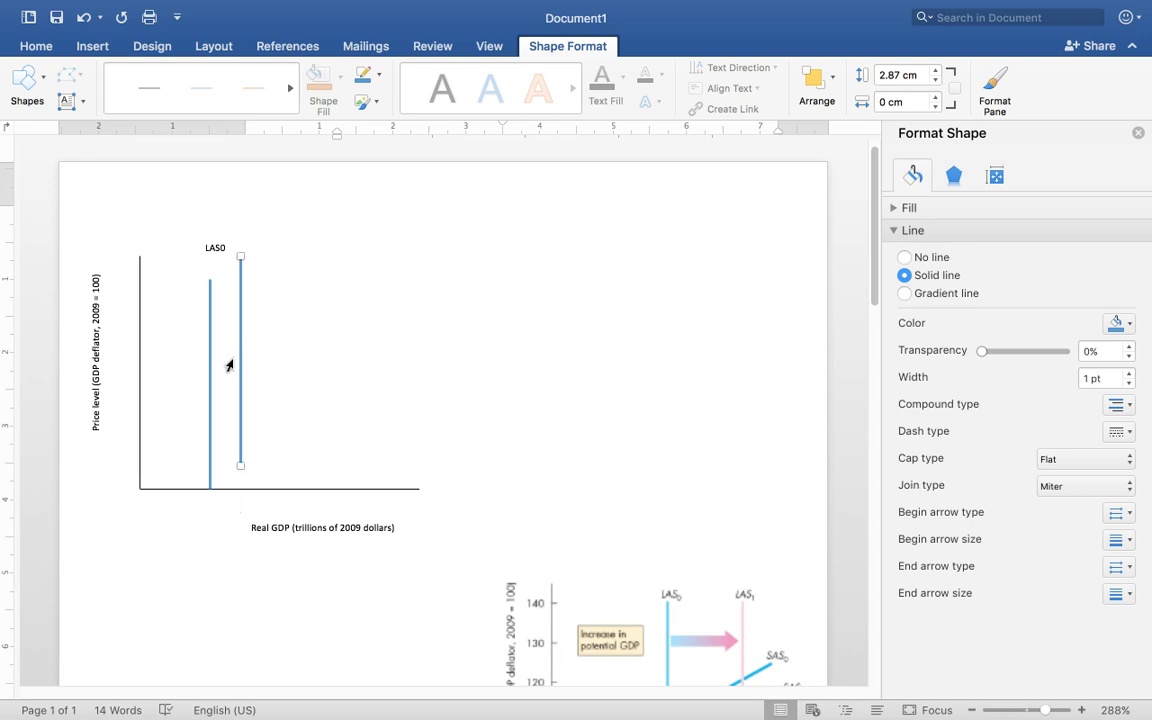
key(Up)
key(Up)
key(Up)
key(Left)
key(Left)
key(Left)
key(Left)
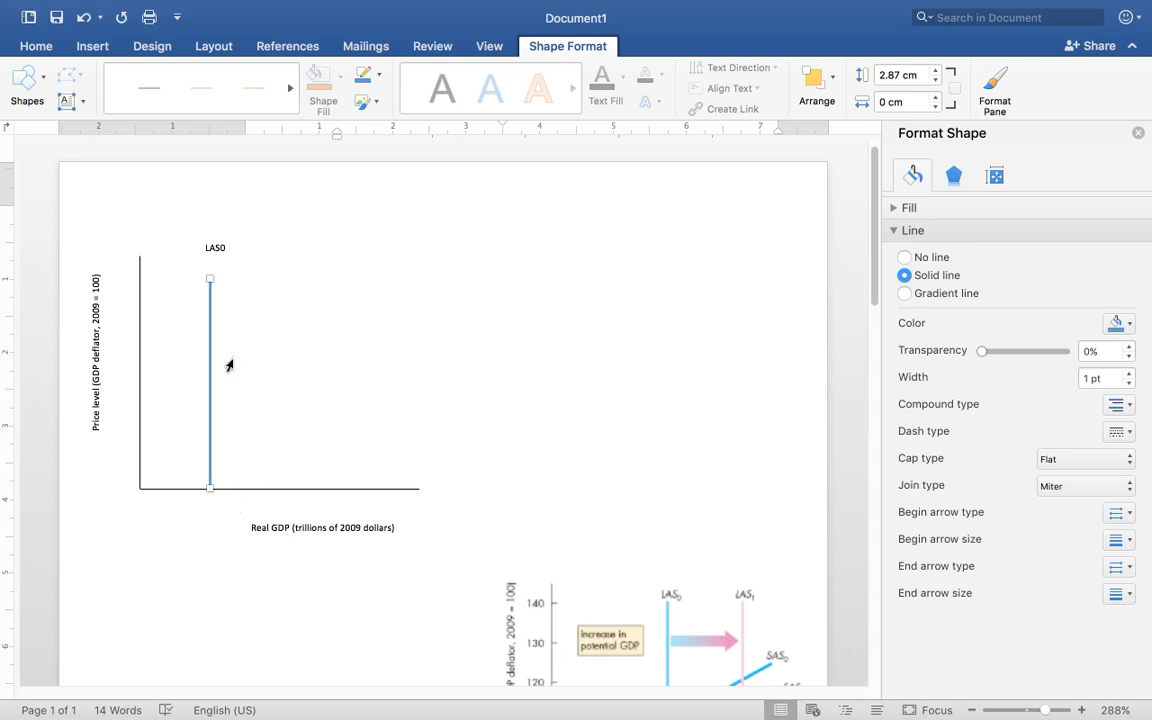
Shift the duplicated line horizontally to the right of the LAS0 line, keeping its base on the horizontal axis.
key(Right)
key(Right)
key(Right)
key(Right)
key(Right)
key(Right)
key(Right)
key(Right)
key(Right)
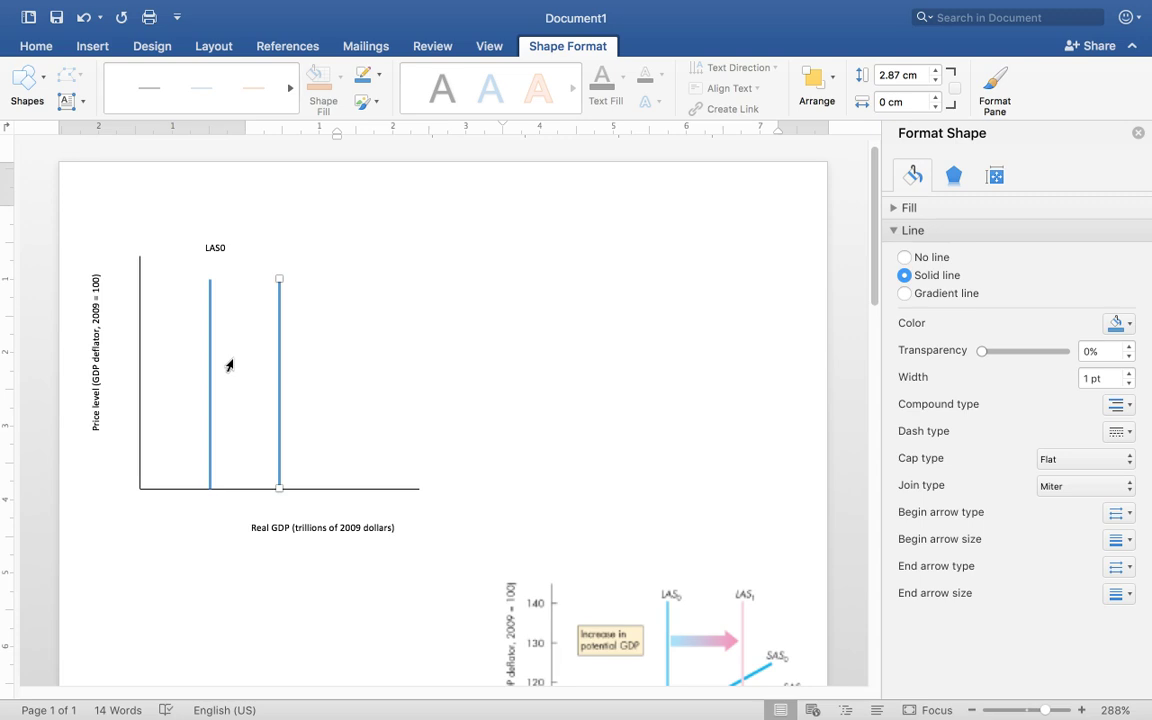
Set the duplicated vertical line's colour to standard red.
drag(278, 346, 280, 347)
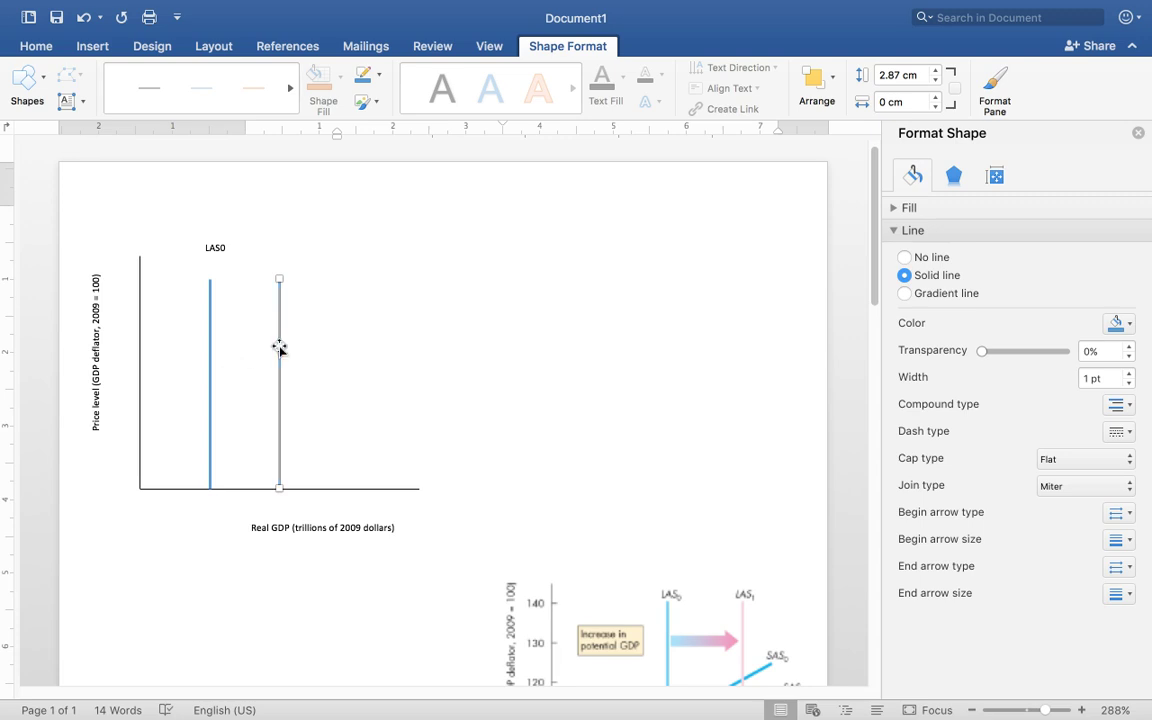
drag(279, 347, 279, 347)
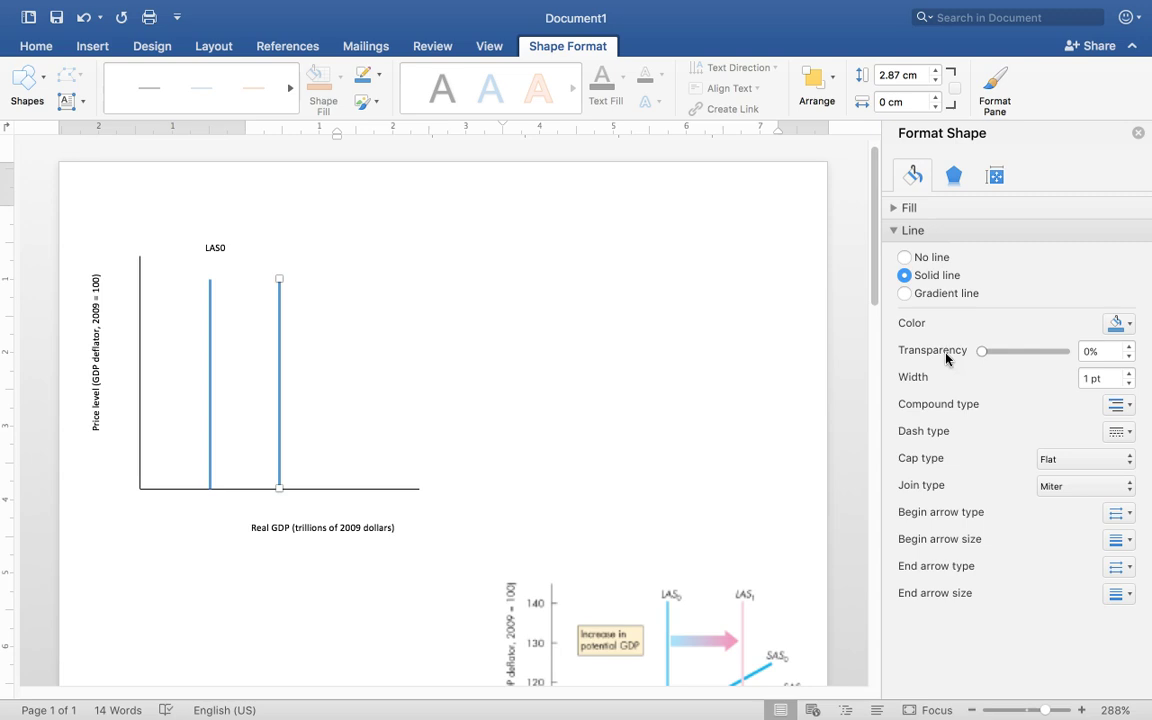
click(1129, 323)
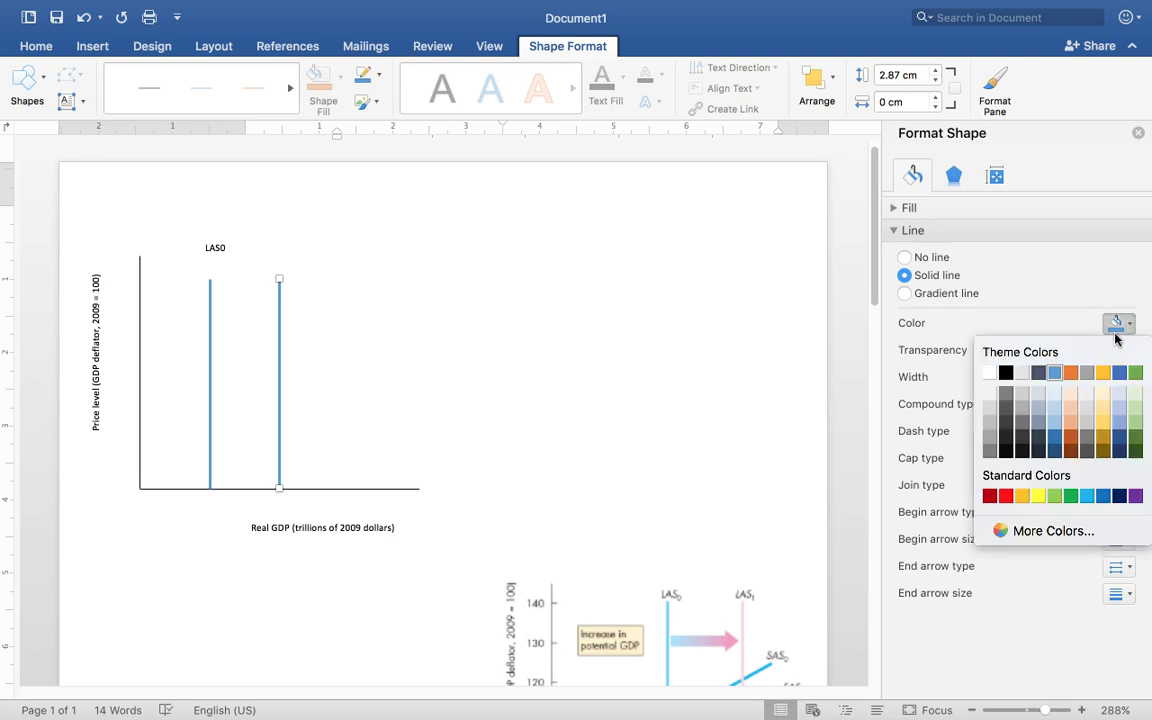
click(1006, 495)
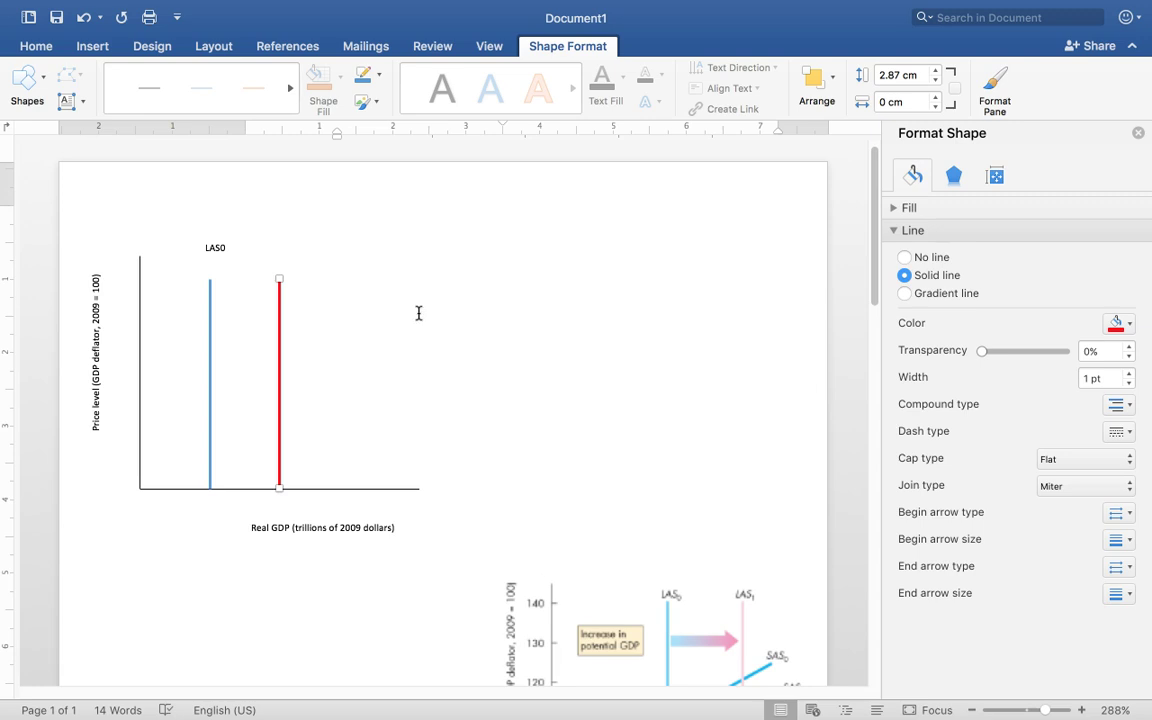
Copy the LAS0 label to the head of the red line and change the copy's text to "LAS1".
click(226, 237)
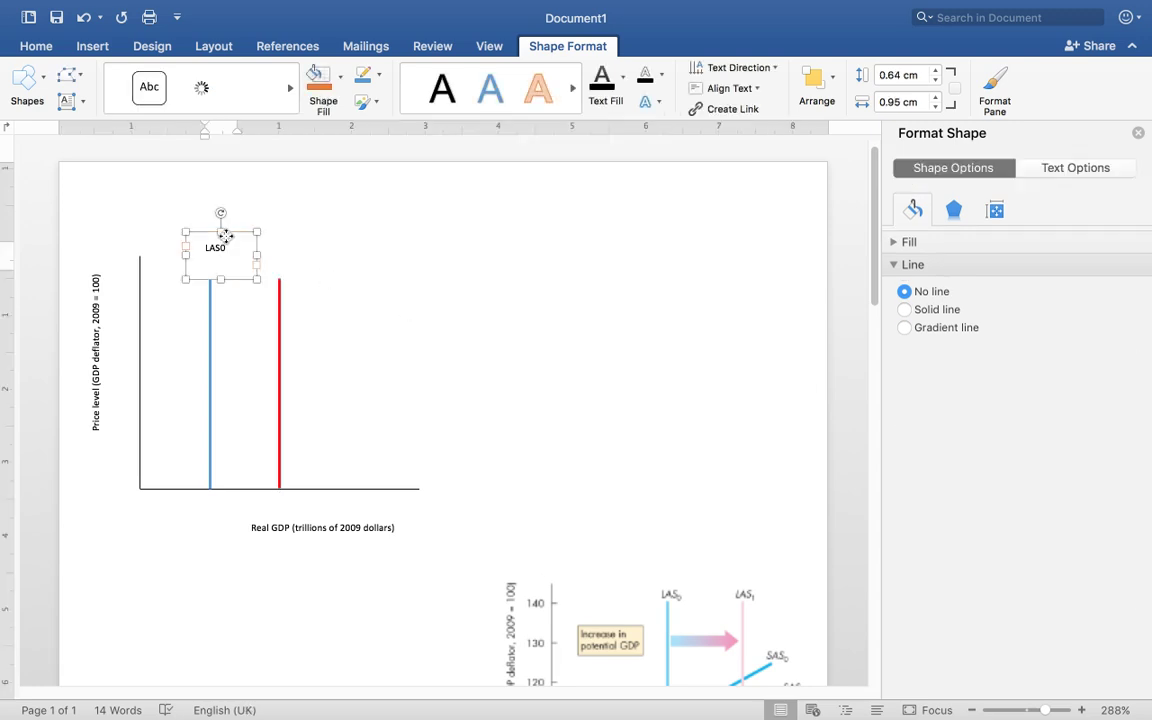
key(super+c)
click(285, 247)
scroll(285, 247, down, 5)
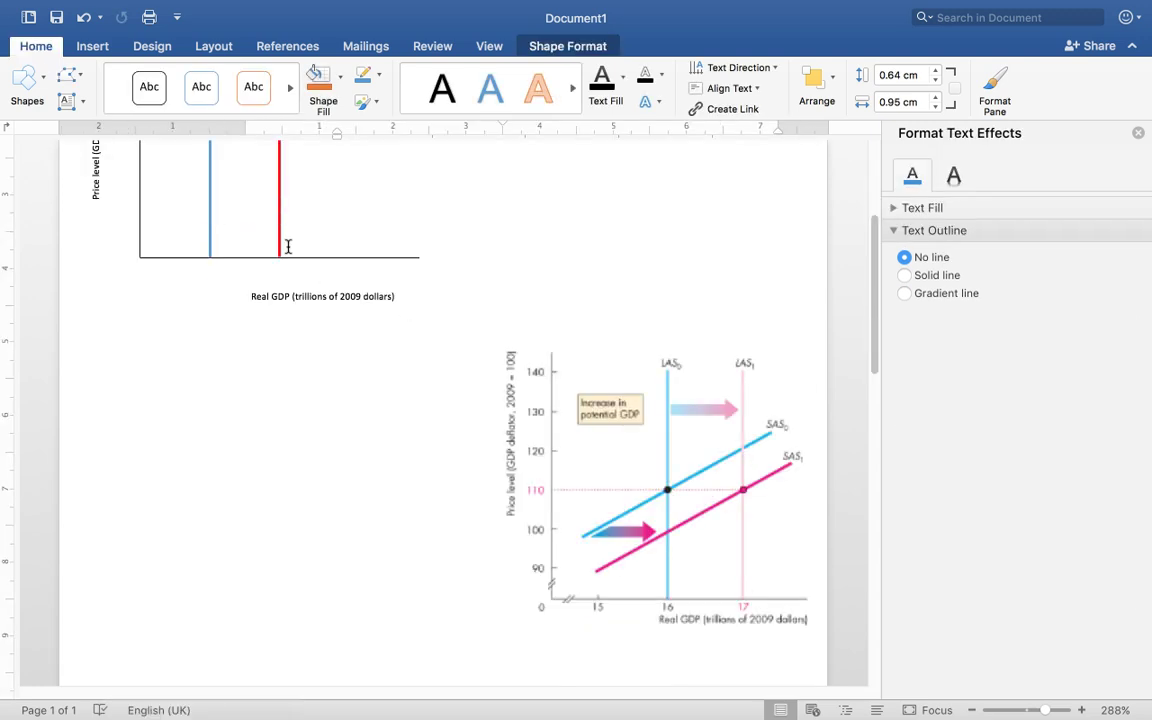
key(super+v)
drag(303, 627, 316, 193)
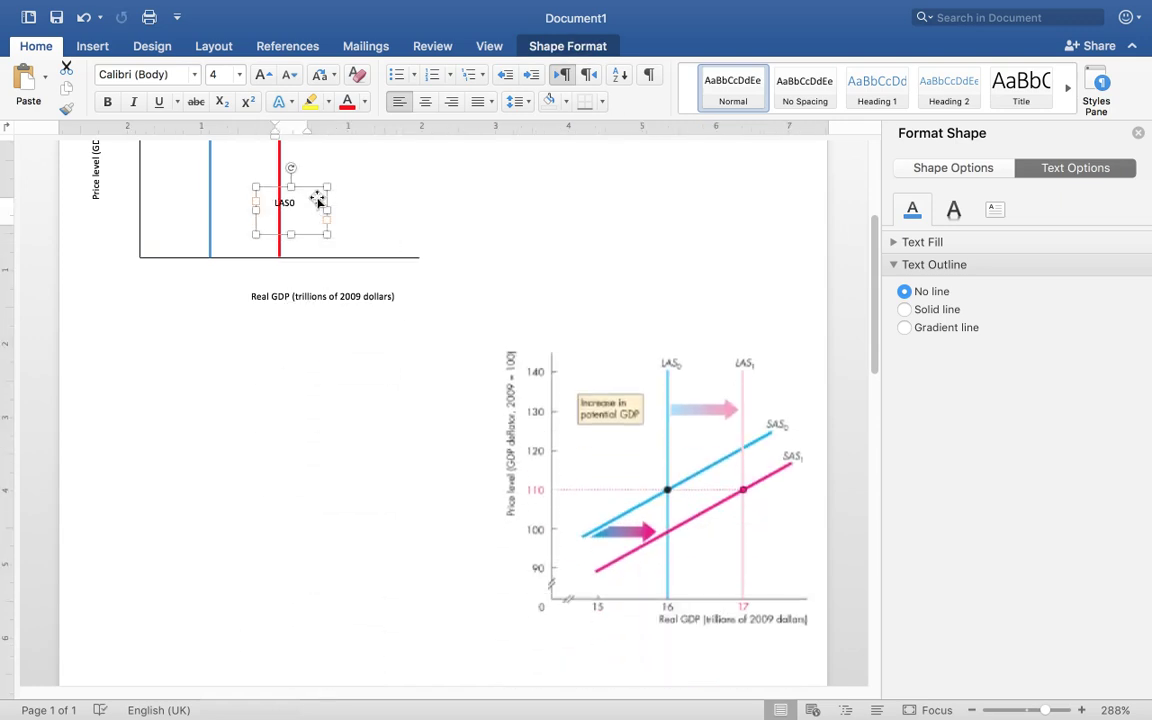
scroll(321, 226, down, 1)
scroll(316, 233, up, 3)
scroll(316, 233, up, 3)
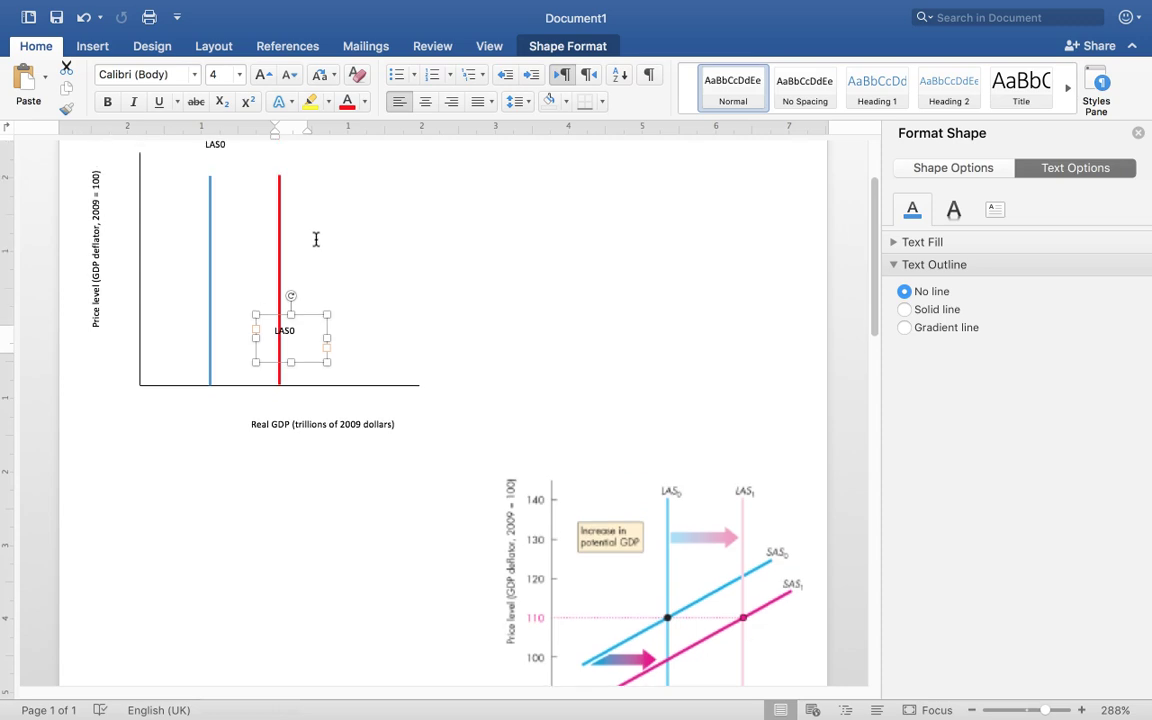
drag(309, 362, 308, 194)
click(296, 213)
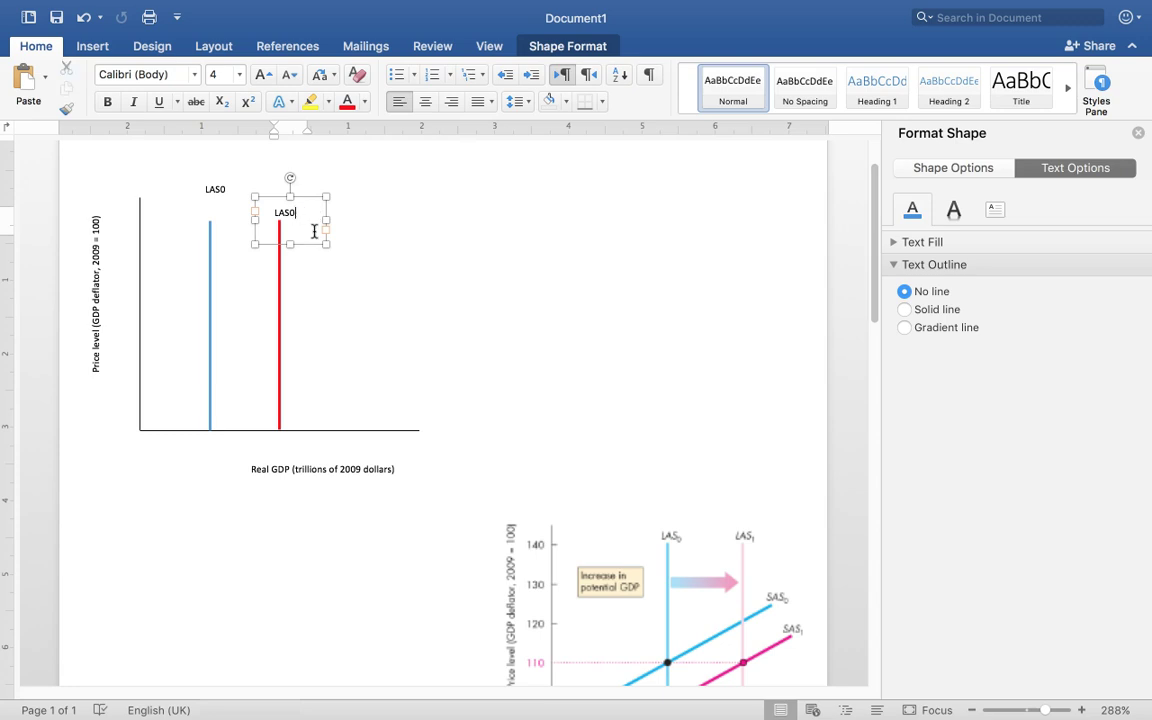
Lower the LAS0 label to the head of the blue line, level with the LAS1 label.
click(224, 178)
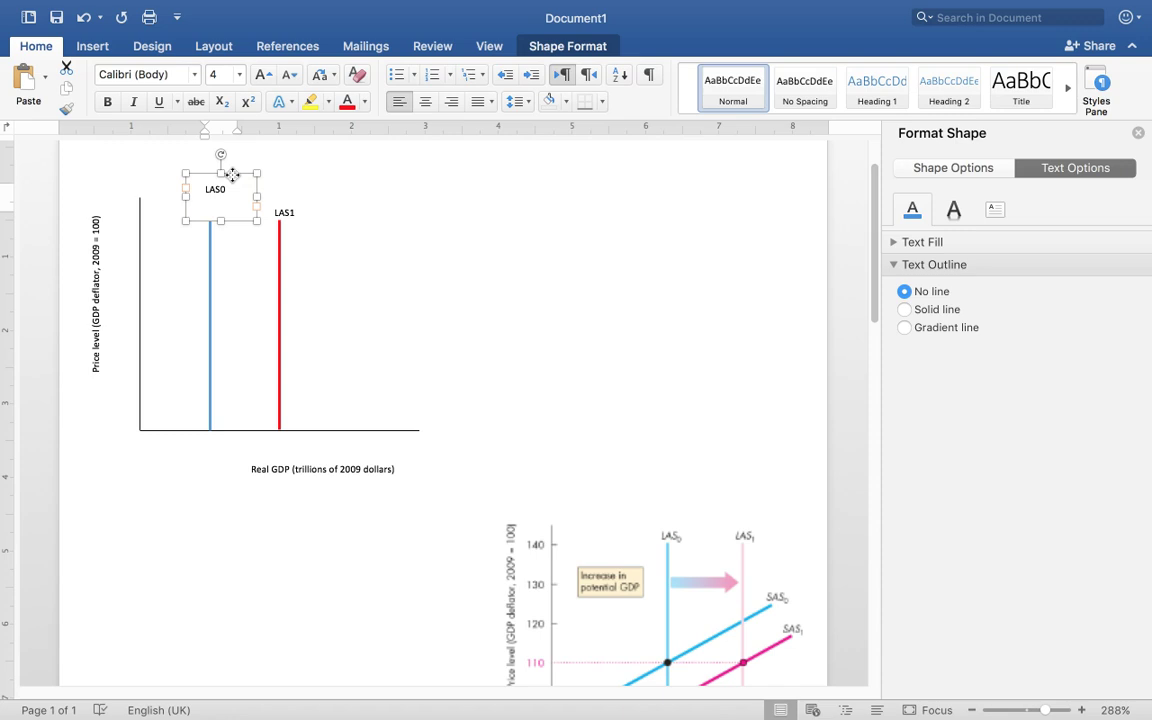
key(Down)
key(Left)
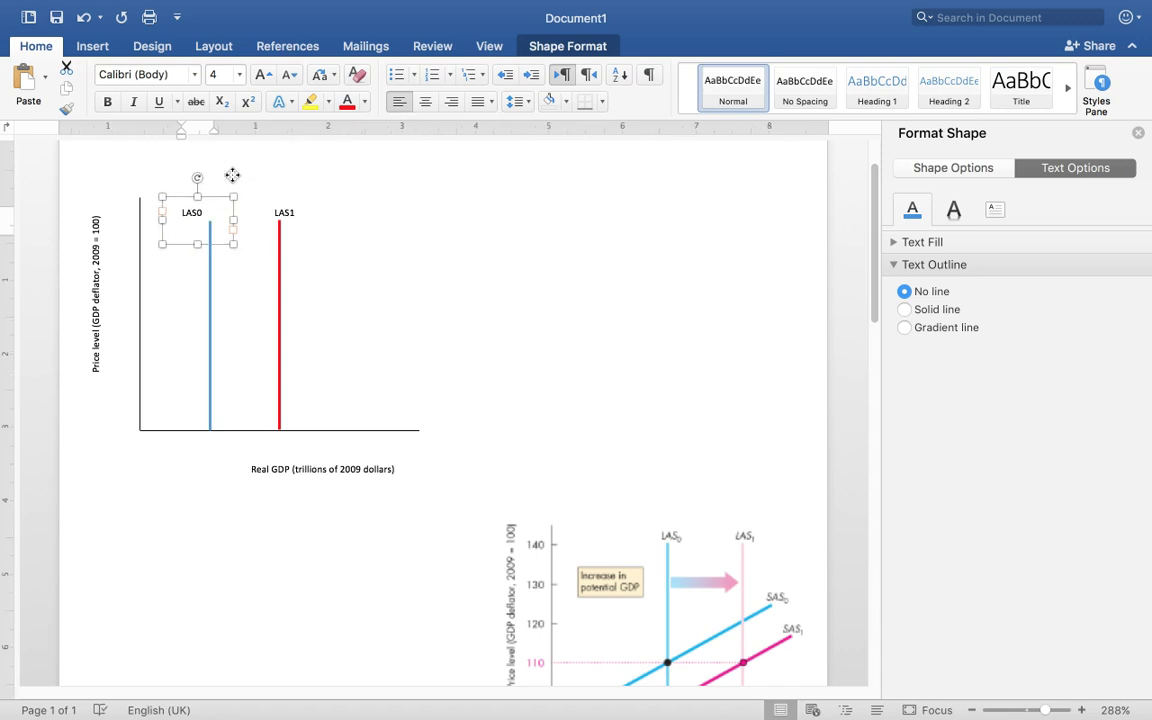
key(Right)
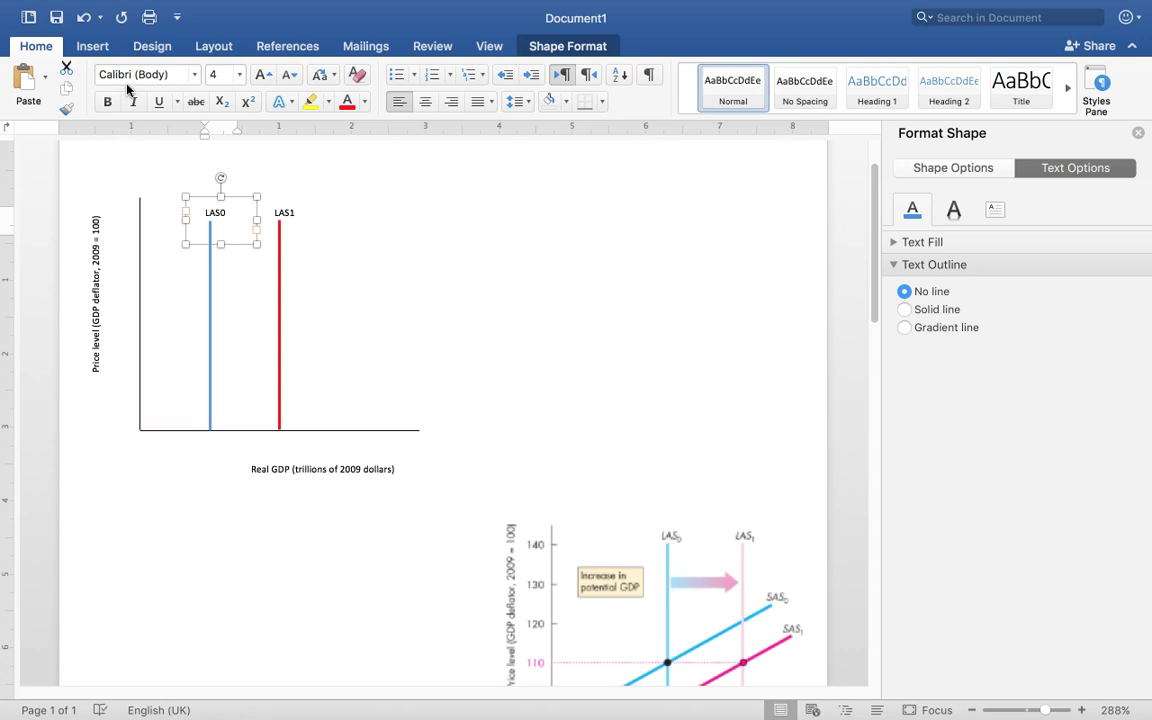
Insert a right block arrow about 0.31 cm high and 0.32 cm wide between the upper parts of the LAS0 and LAS1 lines.
click(92, 47)
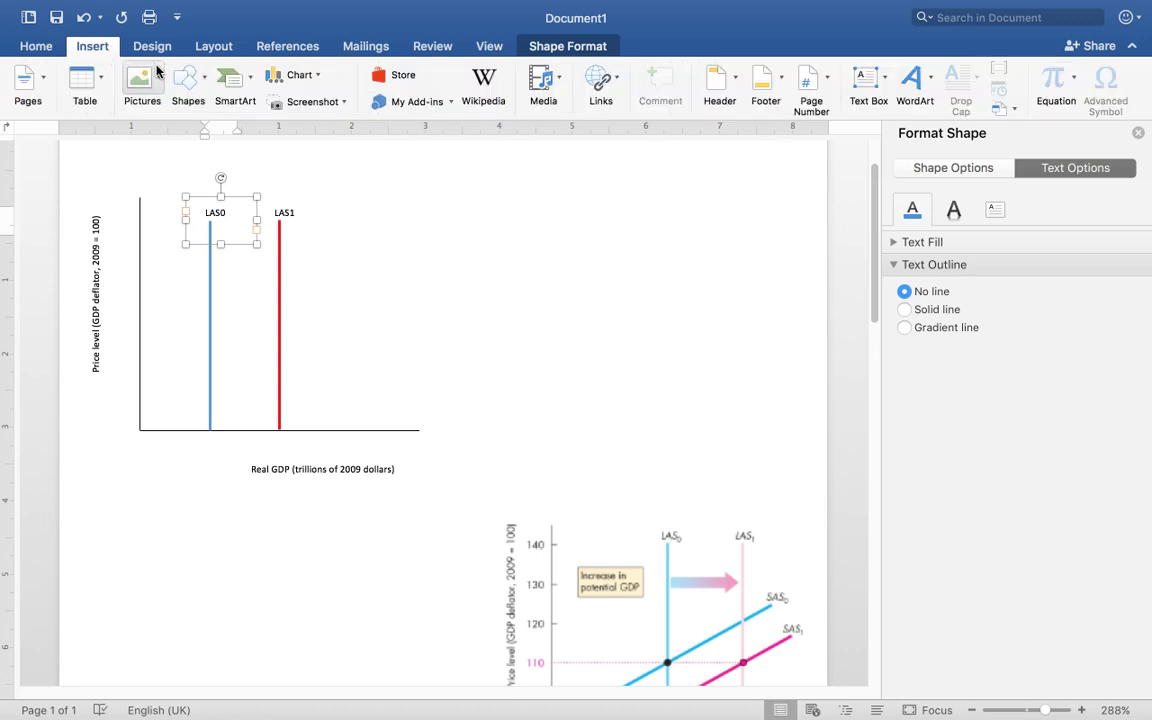
click(201, 90)
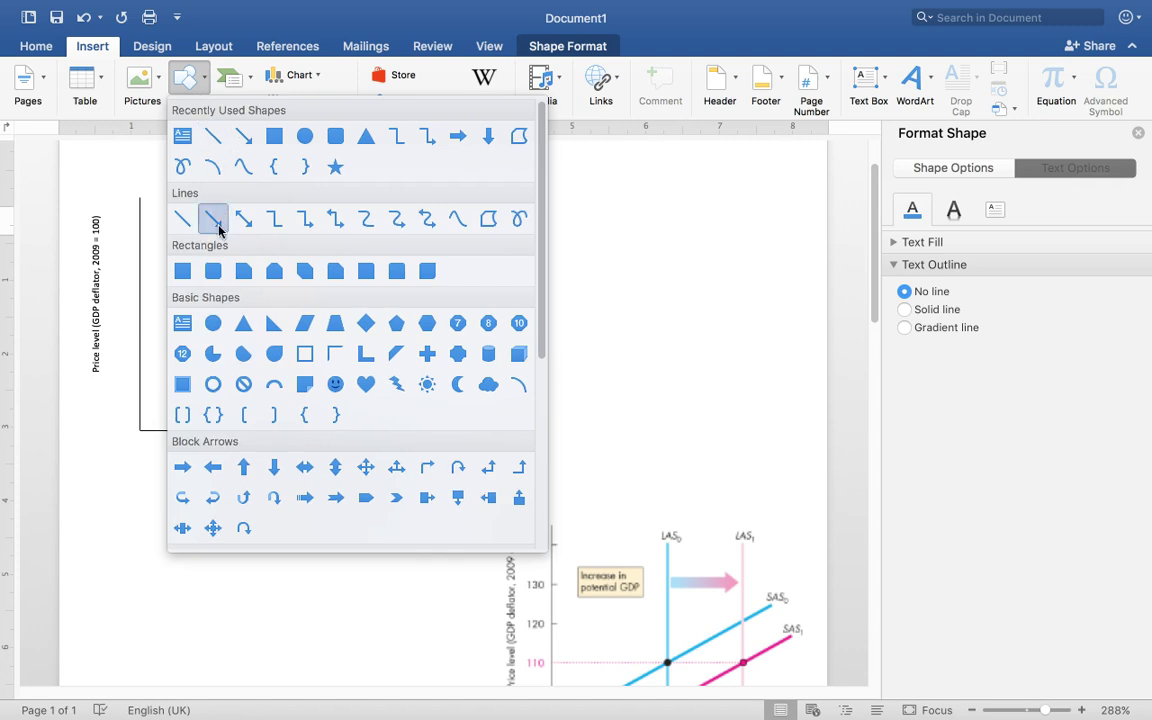
click(182, 470)
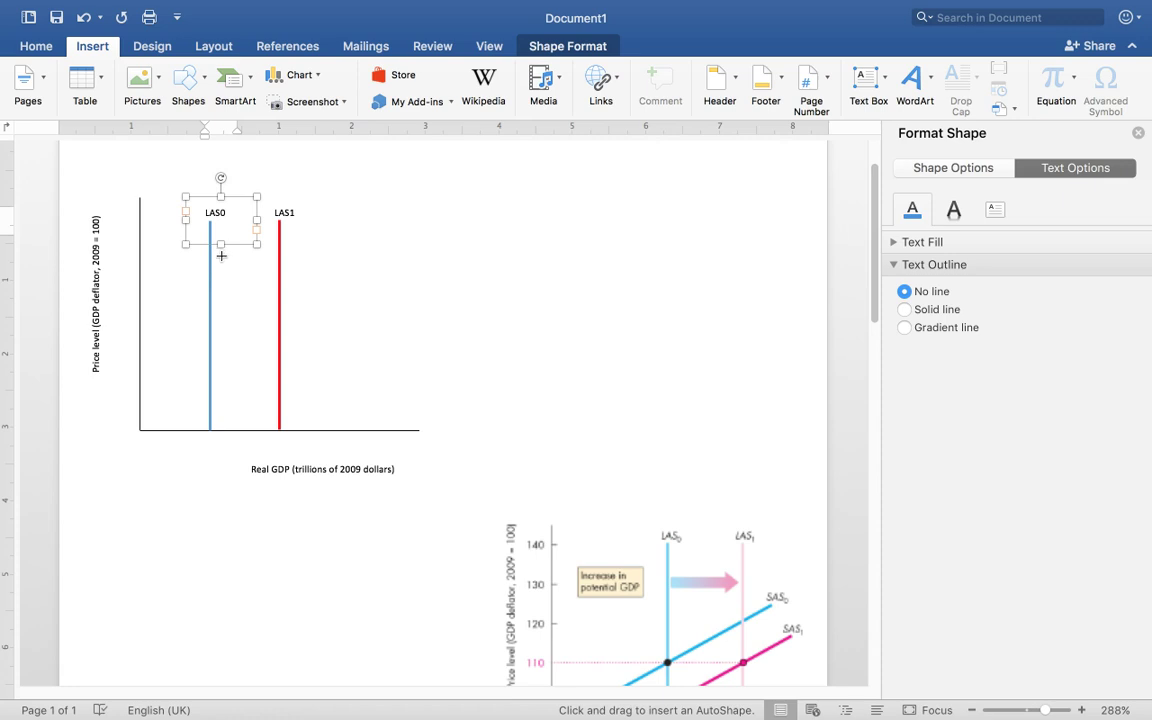
drag(210, 241, 250, 266)
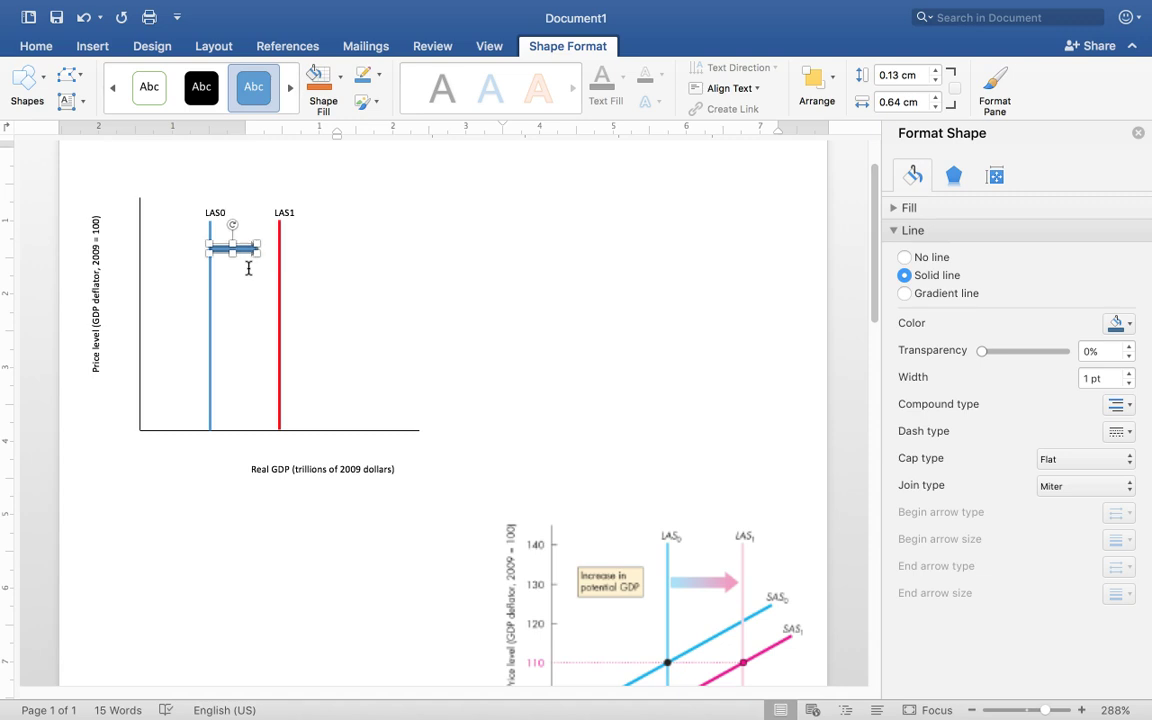
key(Right)
key(Right)
key(Right)
drag(232, 255, 244, 256)
key(super+a)
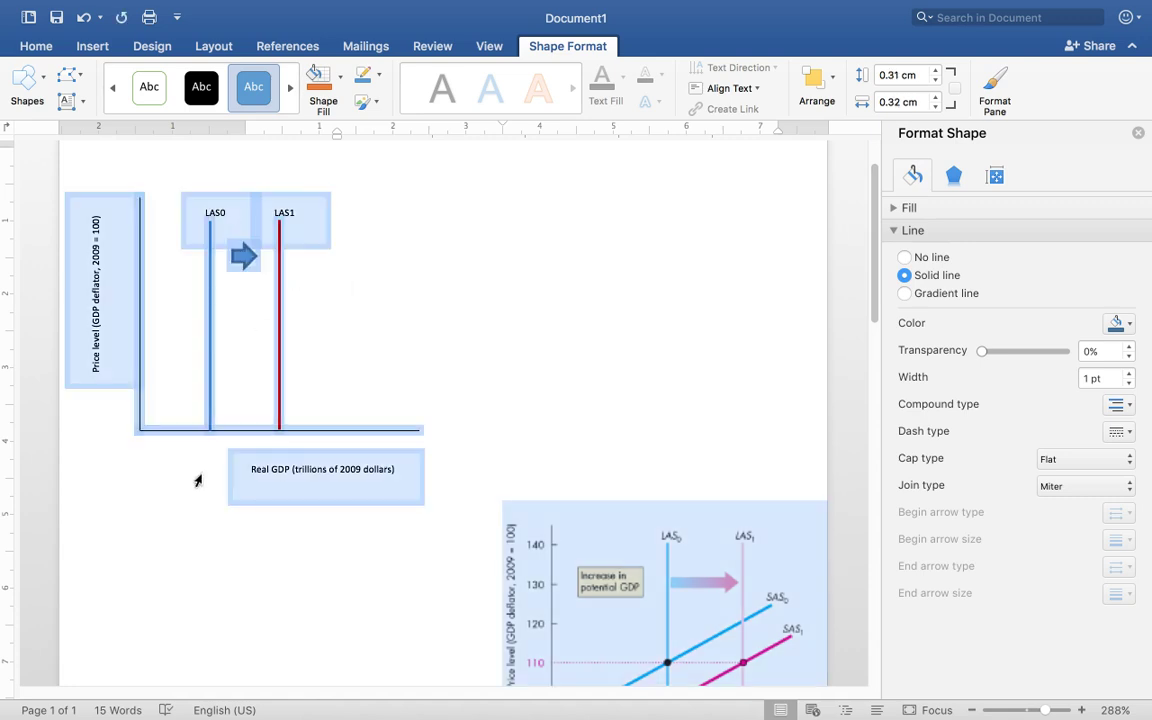
scroll(350, 358, down, 3)
click(363, 363)
Set the line width of both the horizontal and the vertical axis to 1 pt.
scroll(353, 364, up, 2)
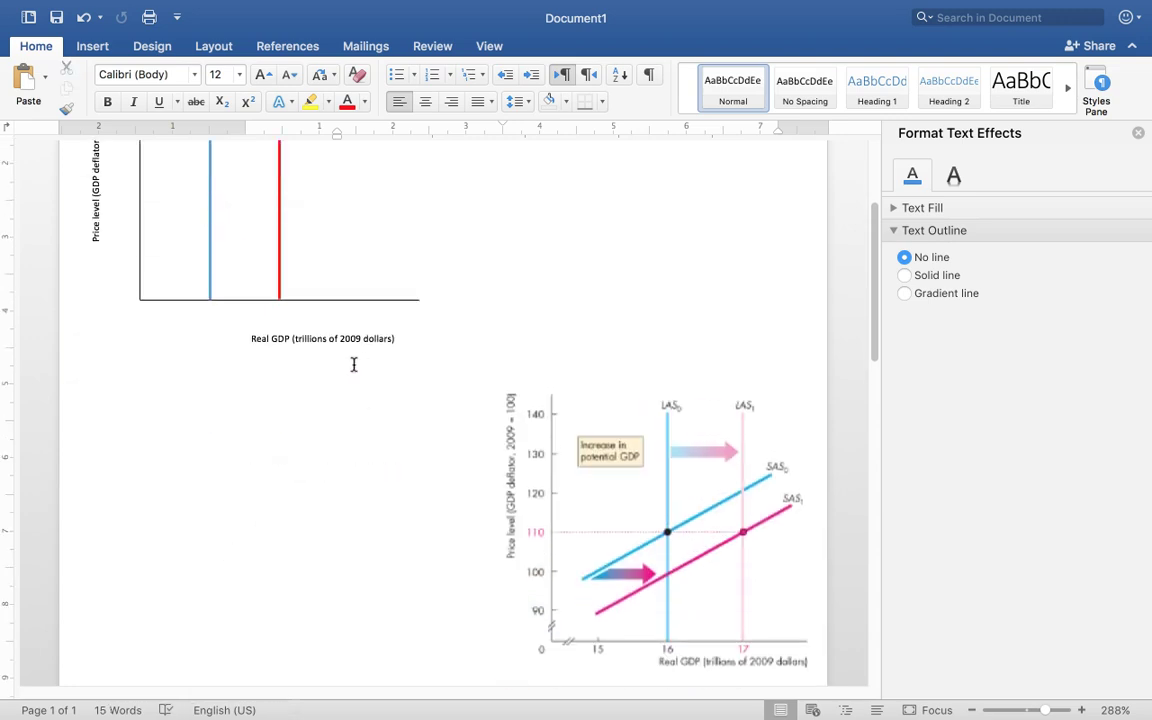
scroll(353, 365, up, 1)
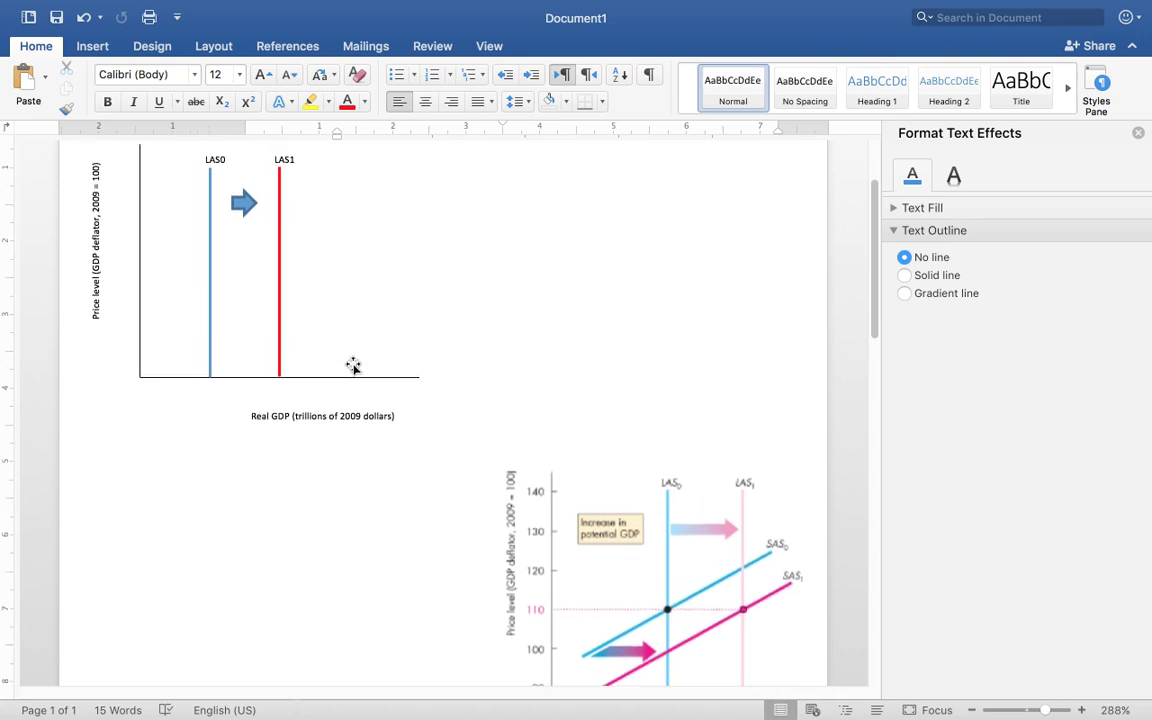
scroll(348, 368, up, 1)
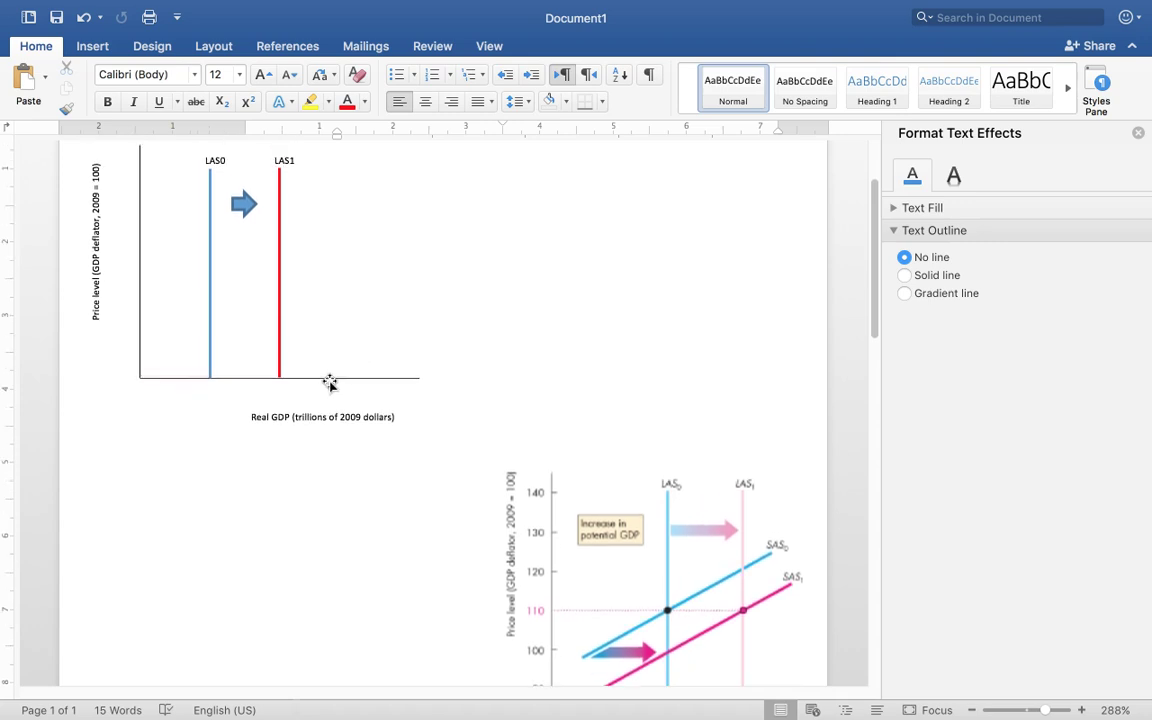
click(325, 380)
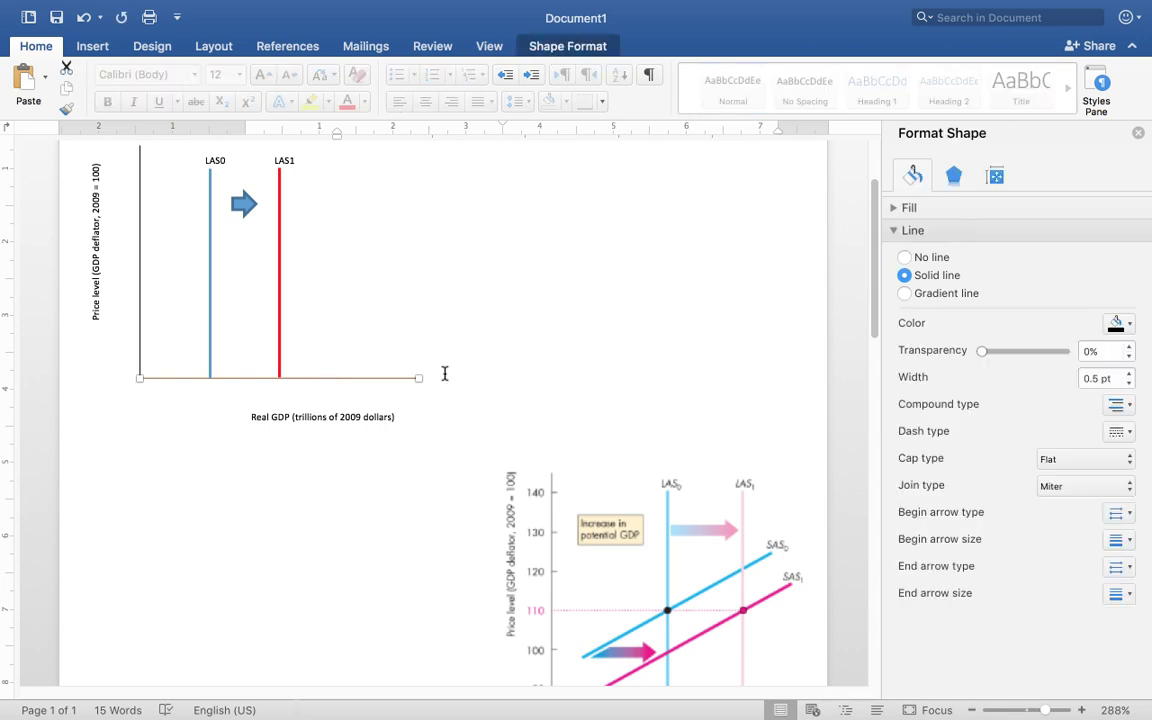
click(1130, 374)
click(1130, 374)
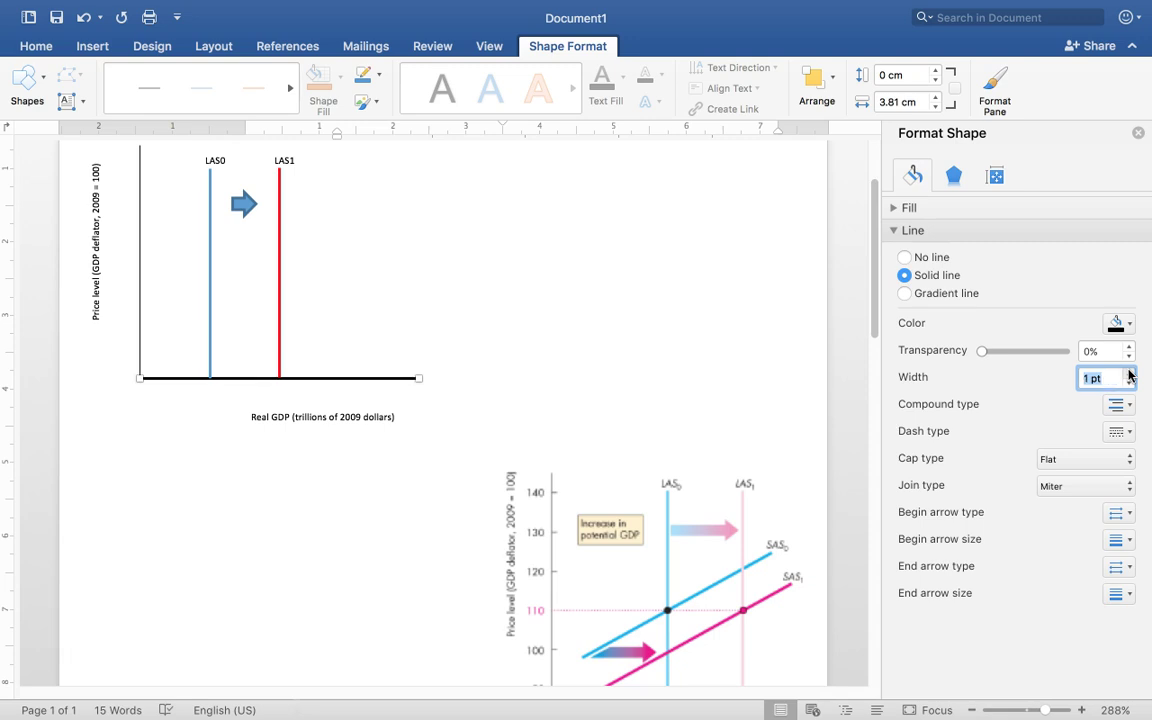
click(276, 508)
click(141, 291)
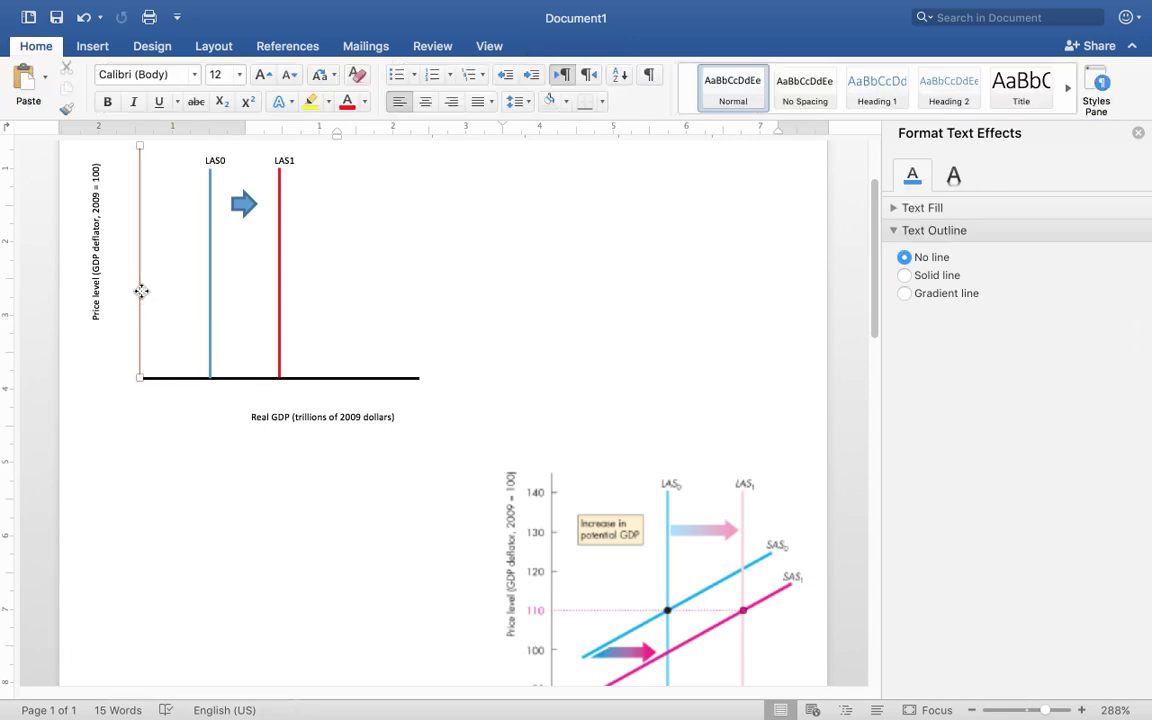
click(1128, 376)
click(1128, 376)
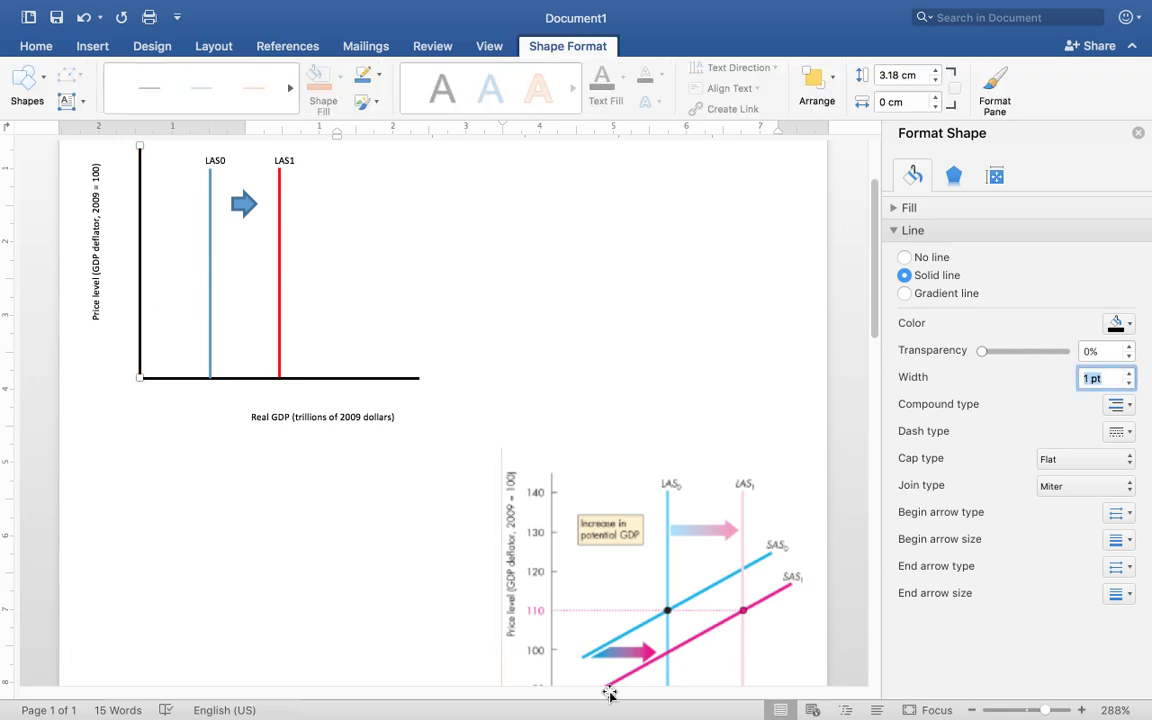
click(262, 525)
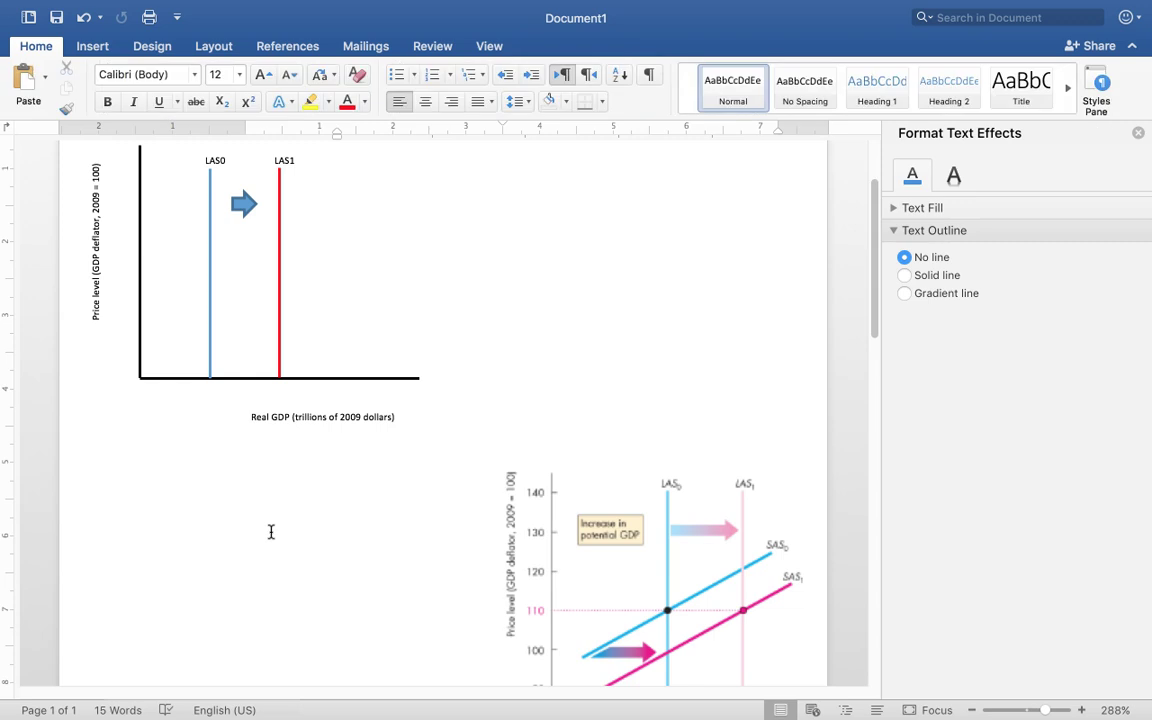
Move the "Real GDP (trillions of 2009 dollars)" title up just below the horizontal axis and towards its right end.
scroll(269, 532, down, 1)
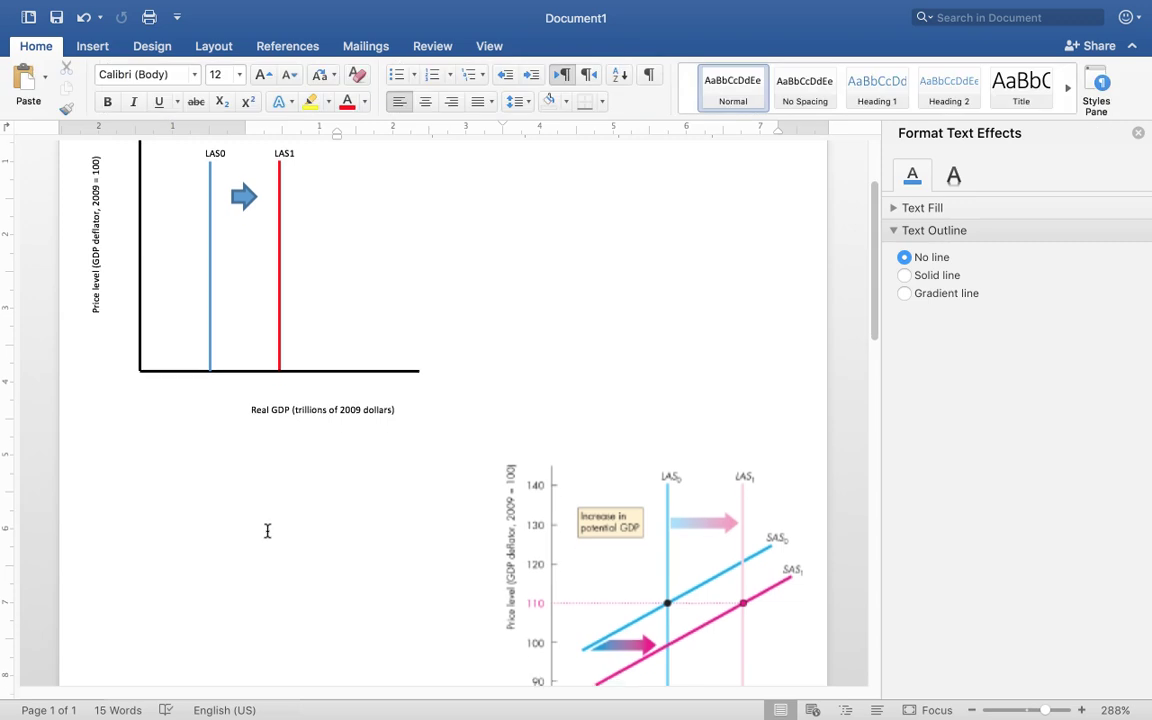
click(296, 418)
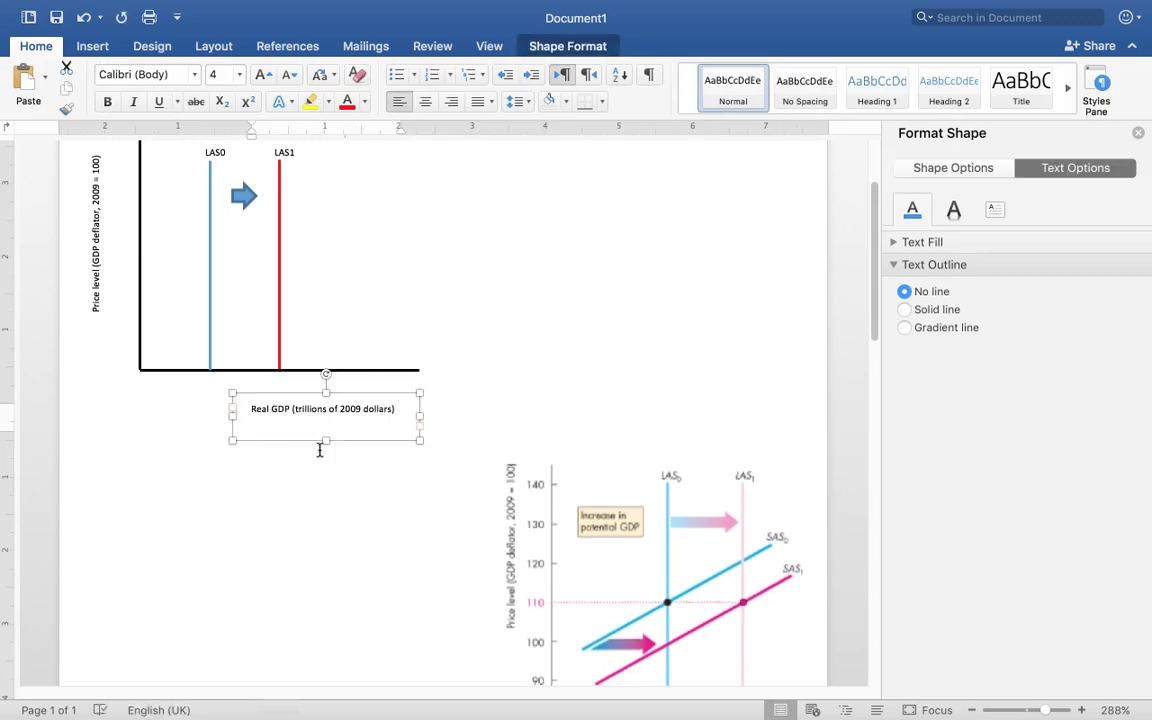
key(Up)
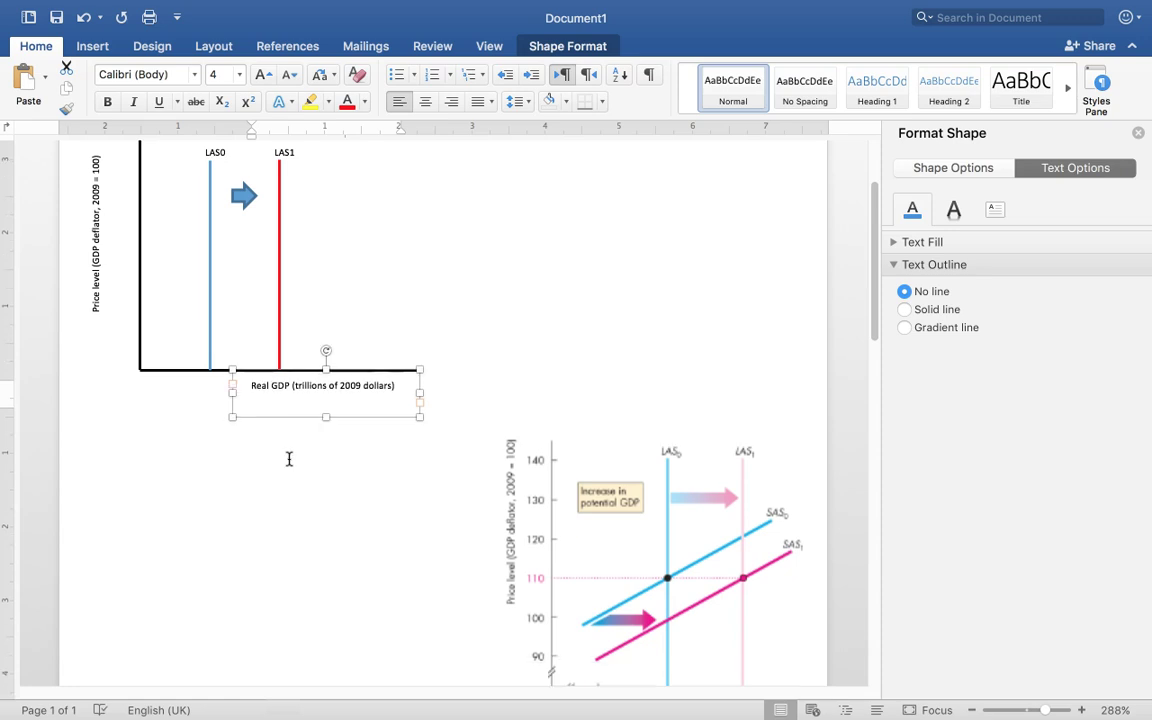
click(289, 458)
click(280, 386)
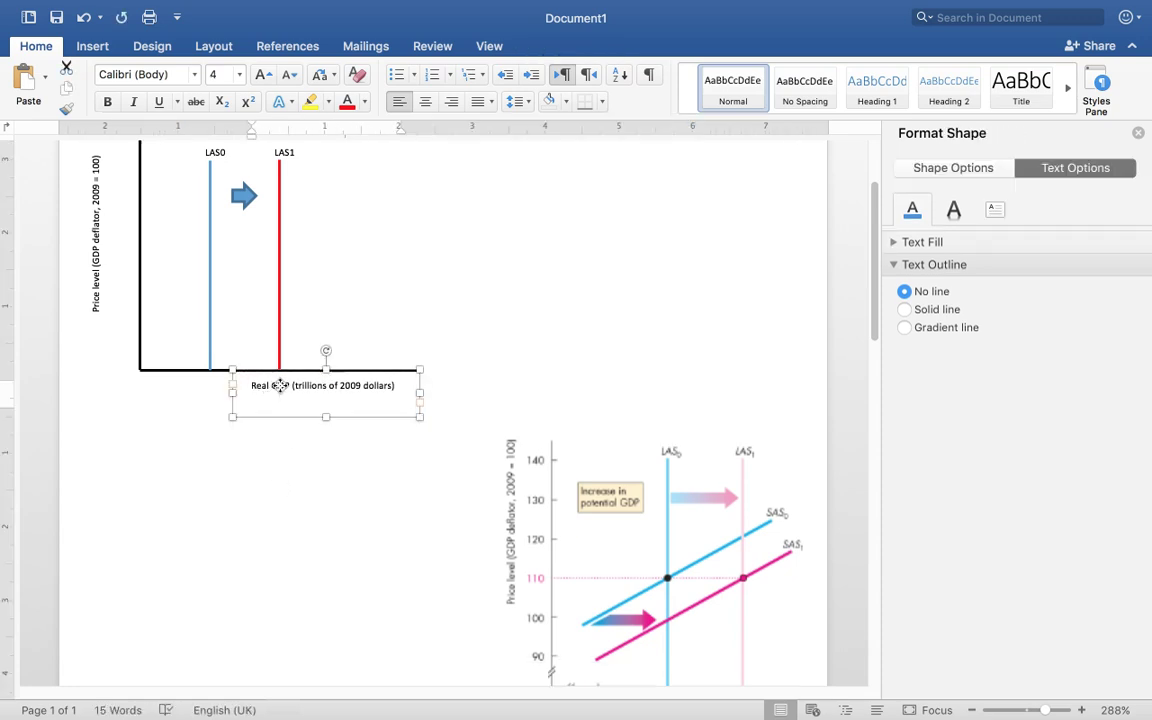
key(Right)
key(Right)
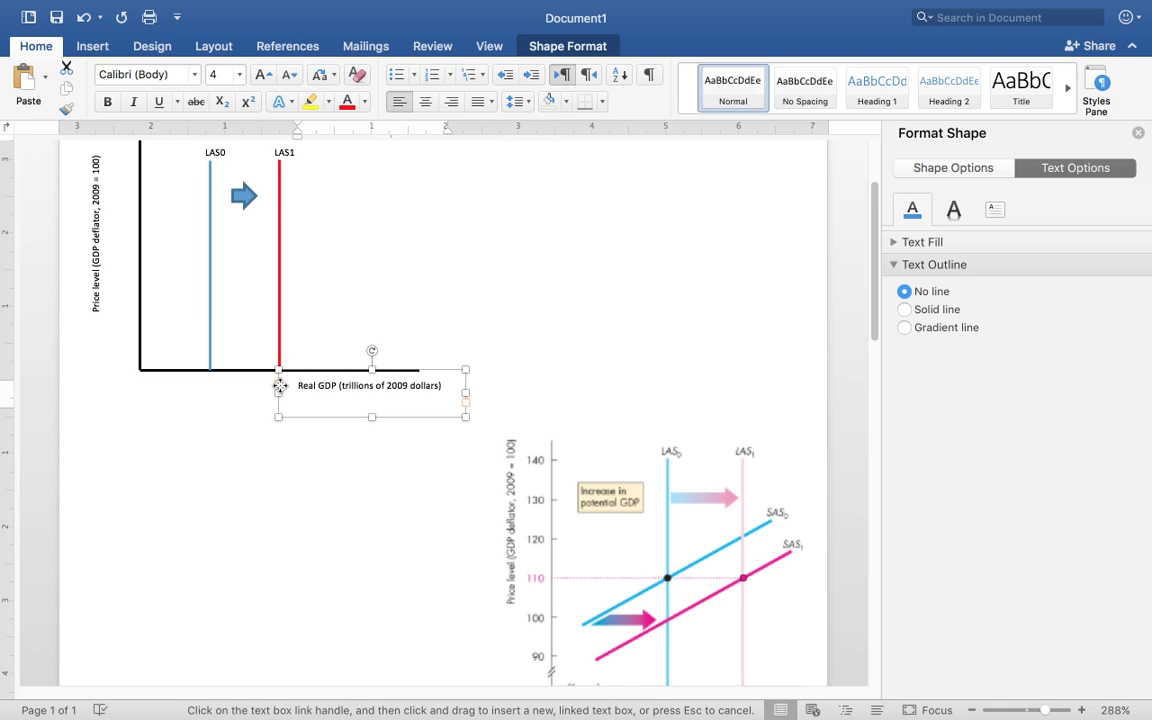
Move the "Price level (GDP deflator, 2009 = 100)" title closer to the vertical axis and up towards its upper end.
click(108, 252)
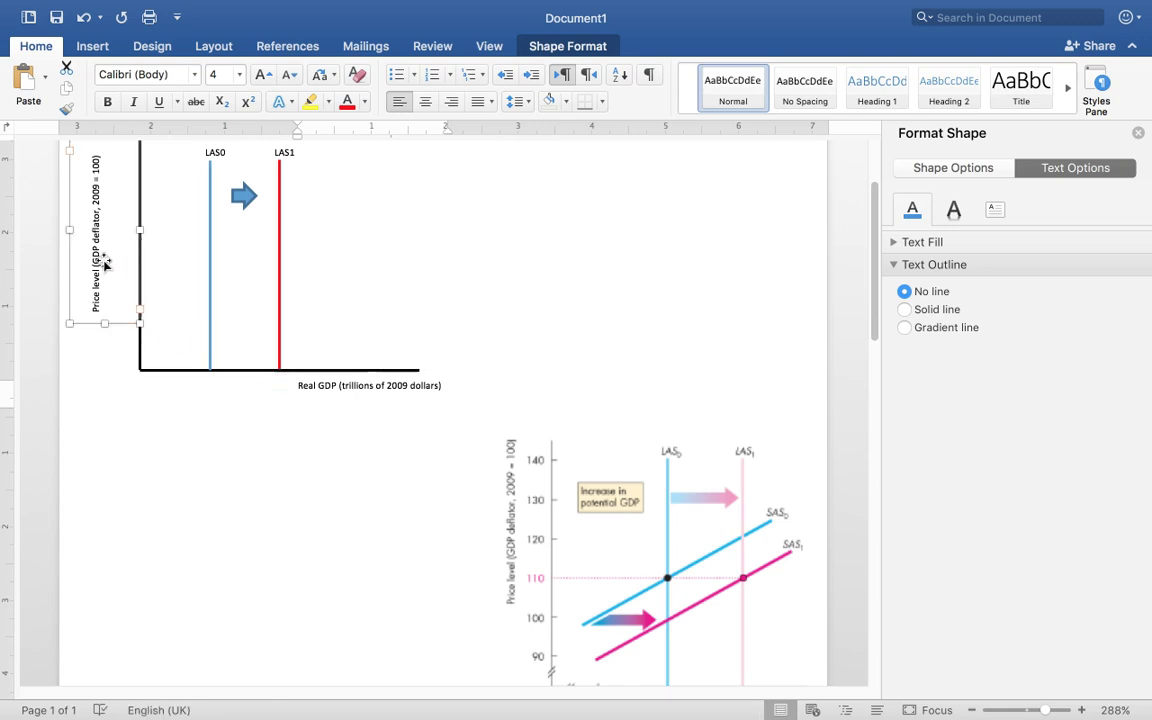
key(Right)
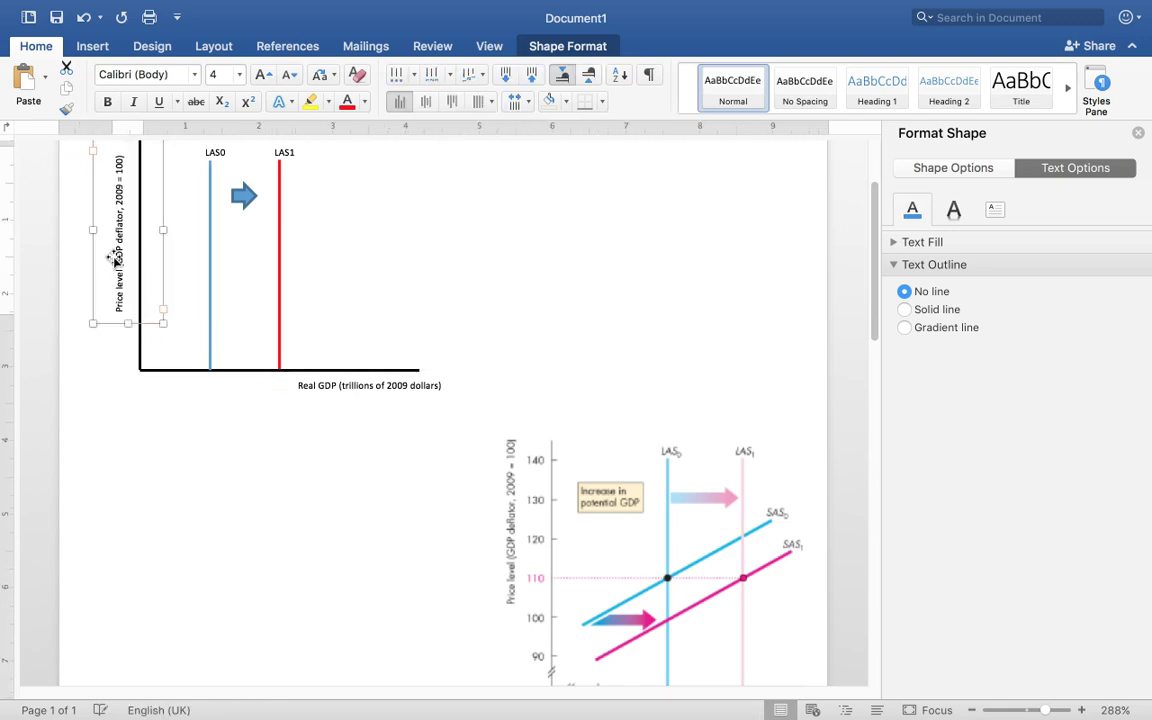
scroll(113, 258, up, 3)
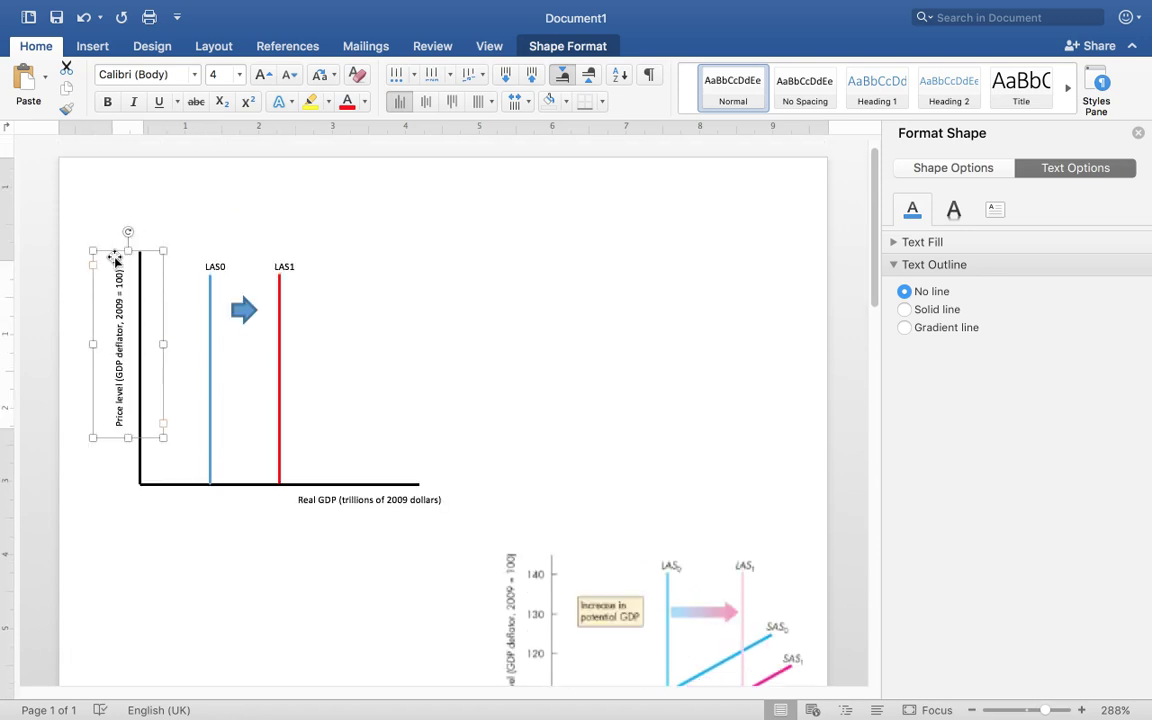
key(Up)
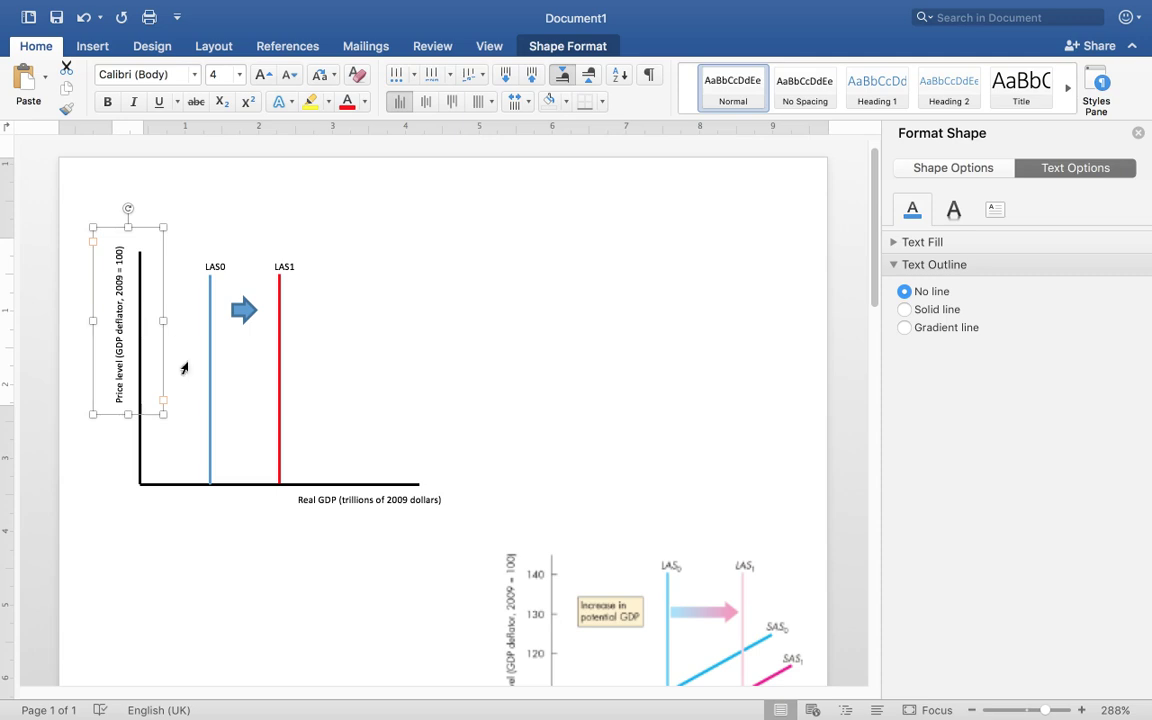
key(super+a)
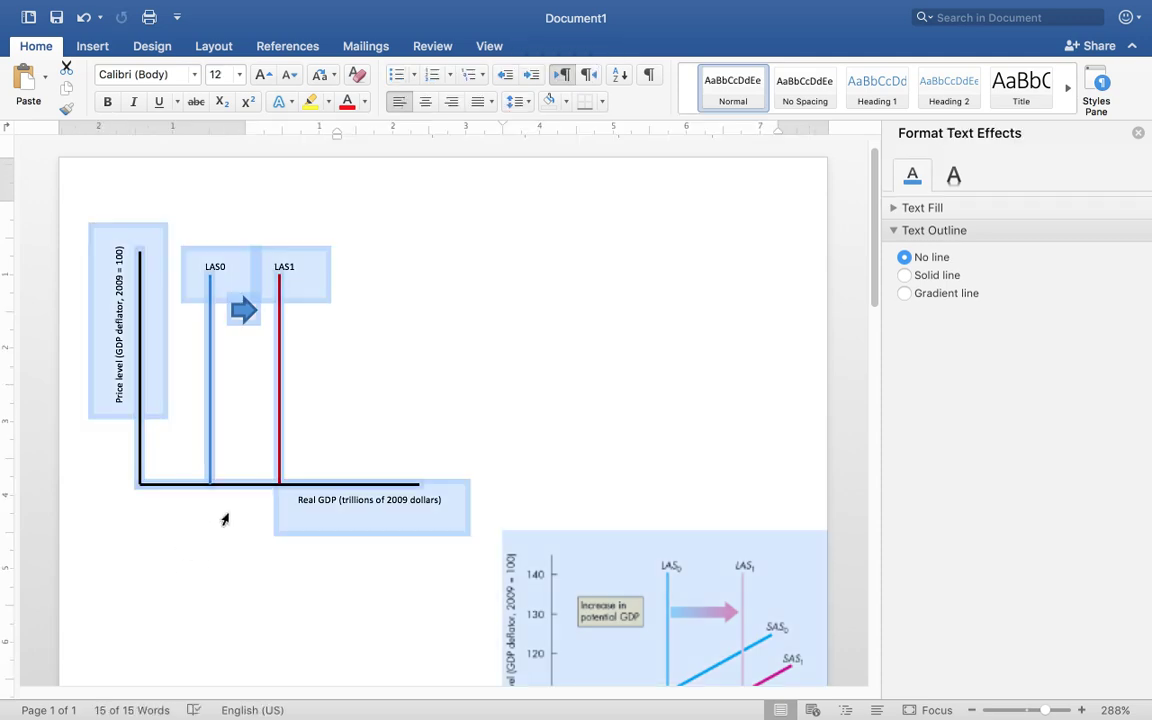
scroll(412, 383, down, 5)
click(409, 378)
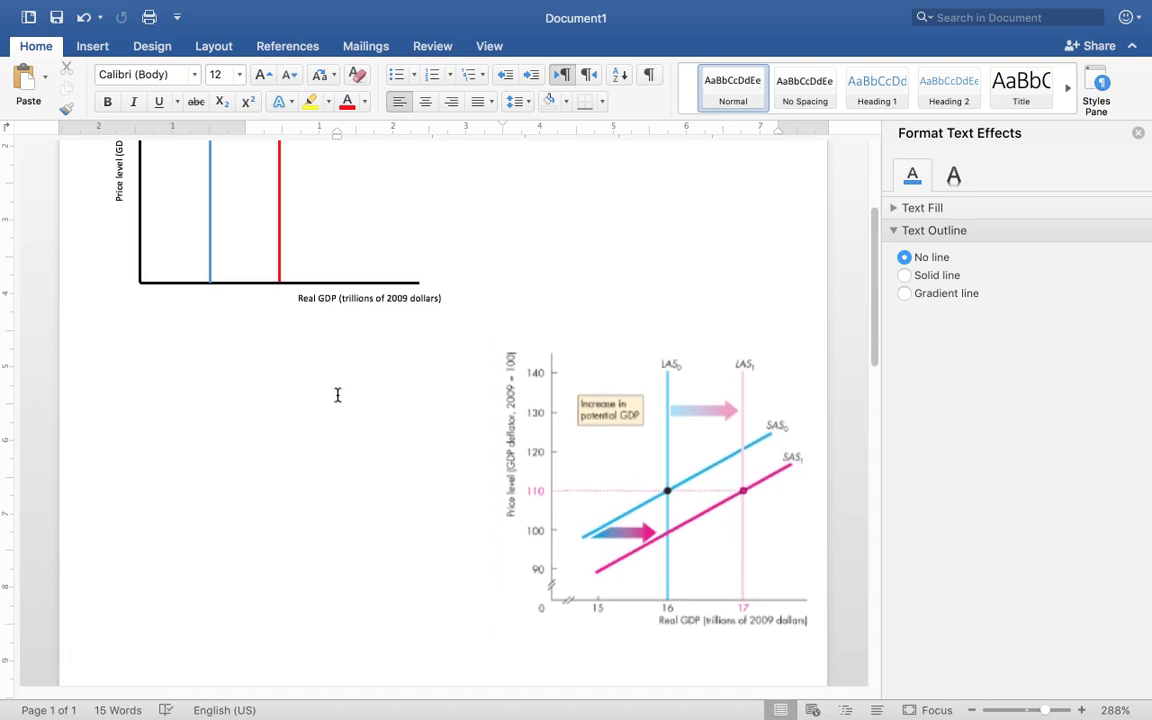
Draw an upward-sloping straight line about 1.6 cm high and 1.6 cm wide across the LAS0 and LAS1 lines, below their labels.
scroll(337, 395, up, 3)
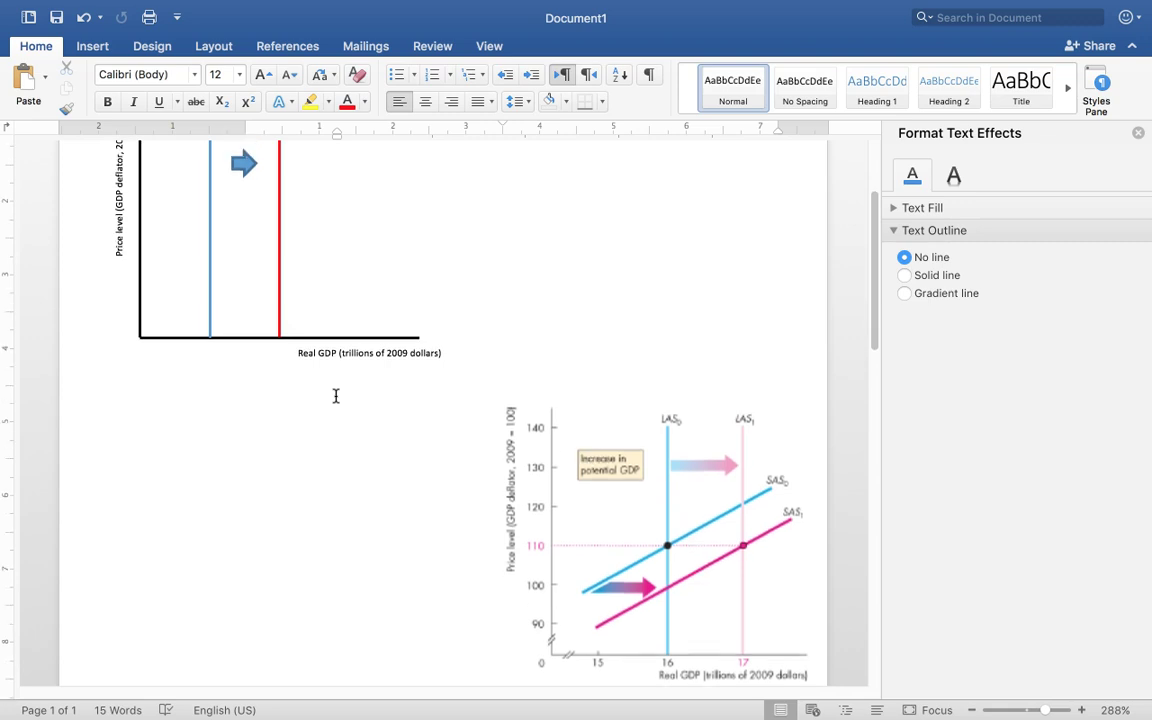
click(93, 45)
click(190, 82)
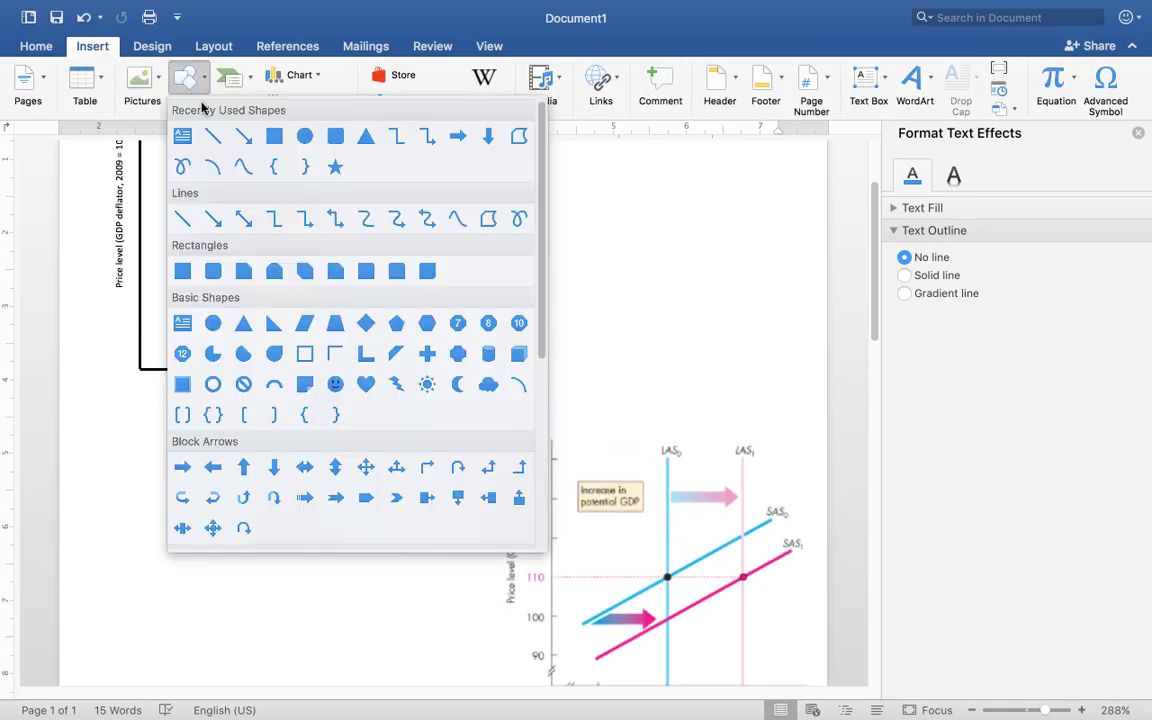
click(182, 218)
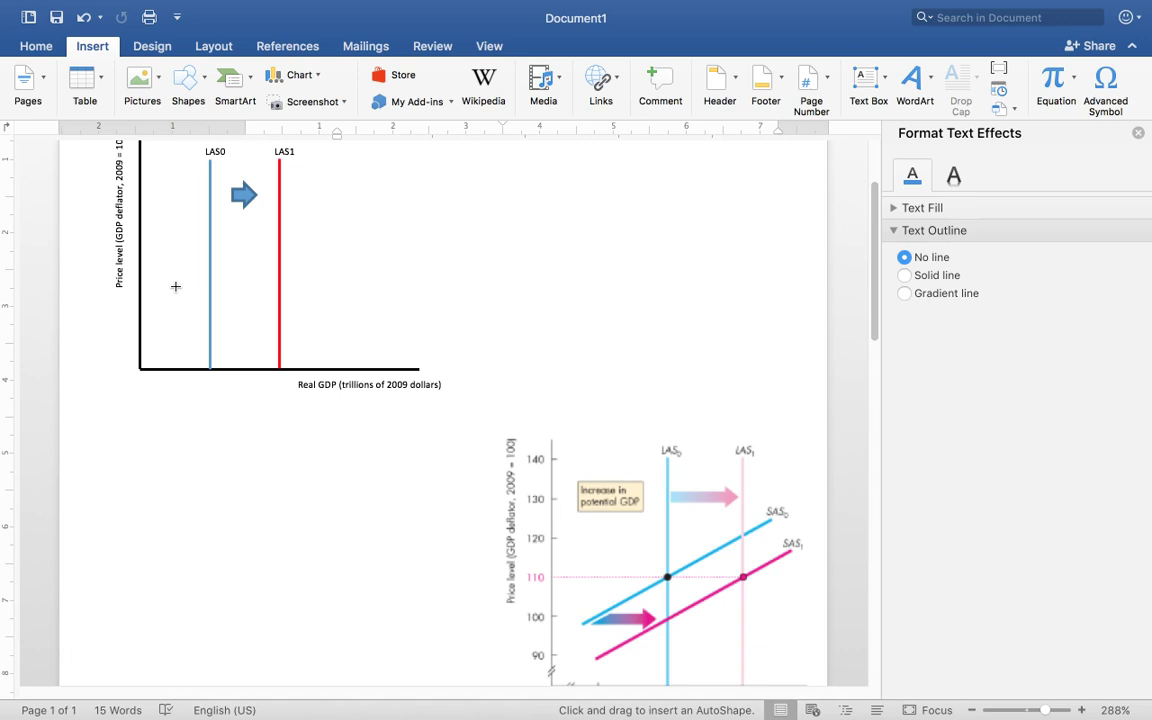
drag(180, 279, 331, 279)
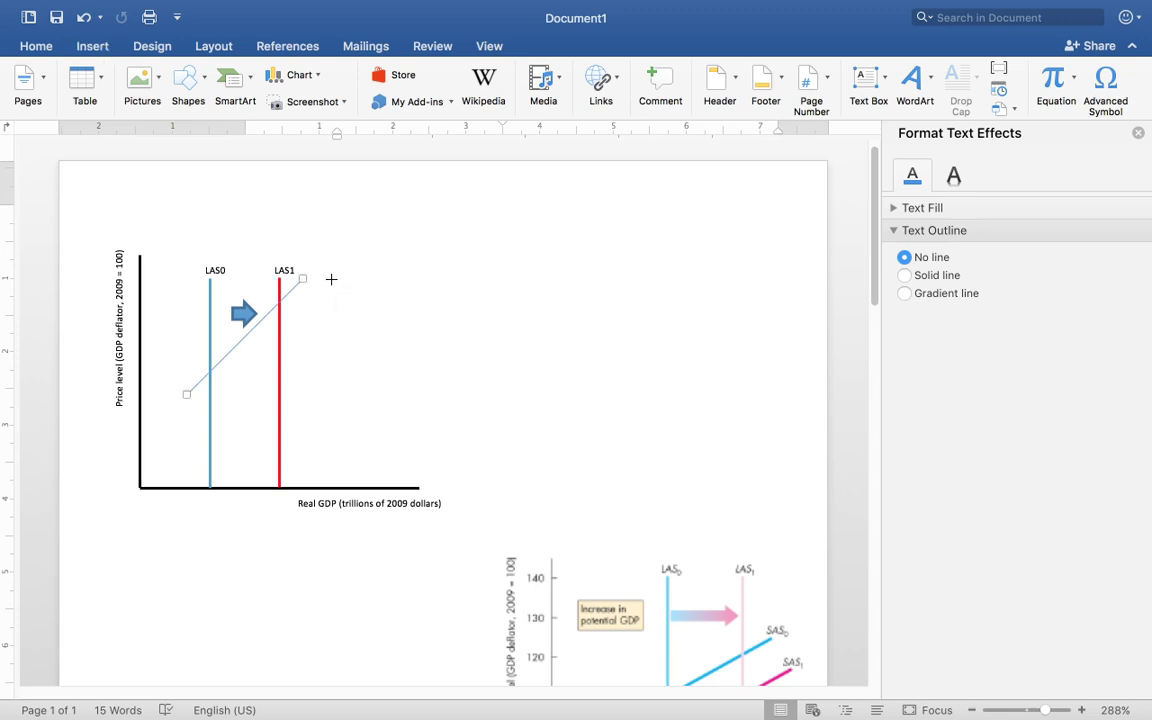
key(Up)
key(Down)
key(Down)
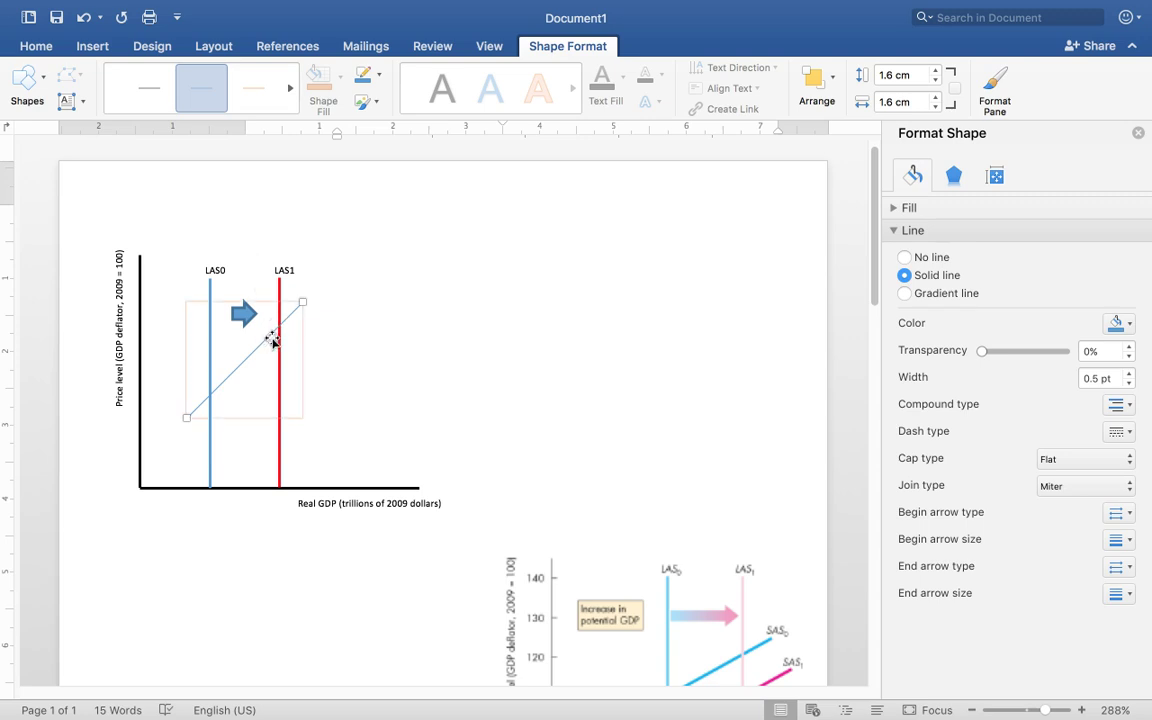
Set the sloping line's width to 1 pt and extend its lower end towards the vertical axis, making it about 1.9 cm wide.
click(1129, 374)
click(1129, 374)
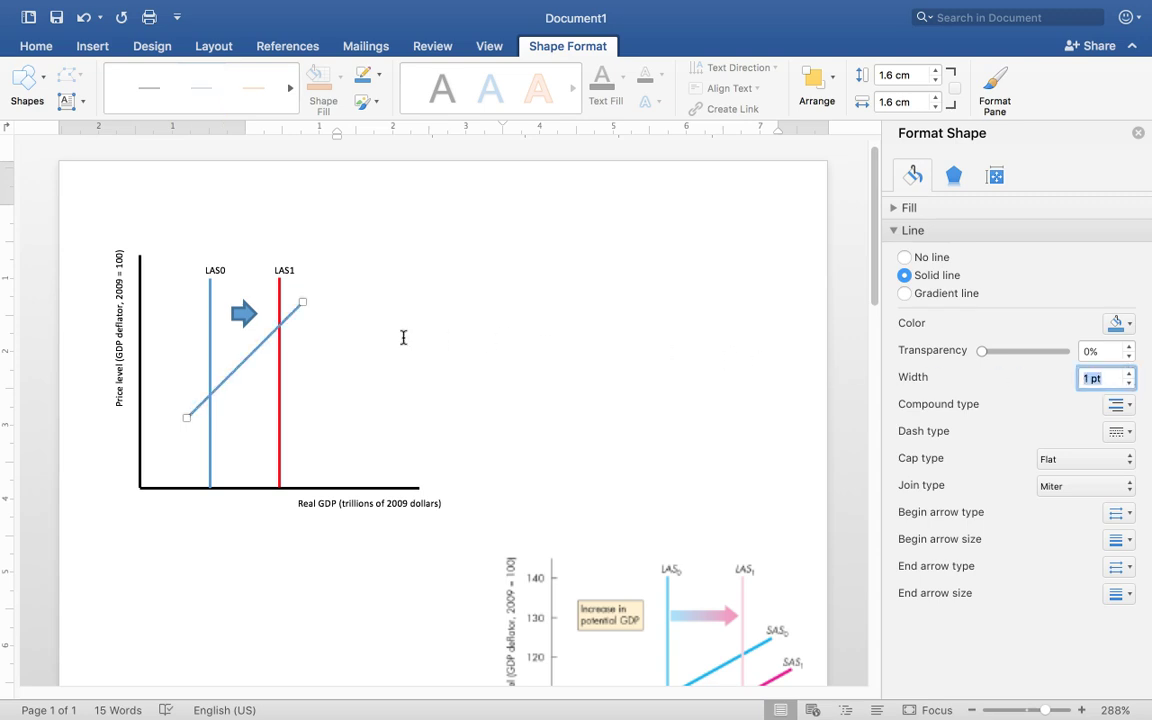
click(185, 416)
drag(185, 416, 158, 427)
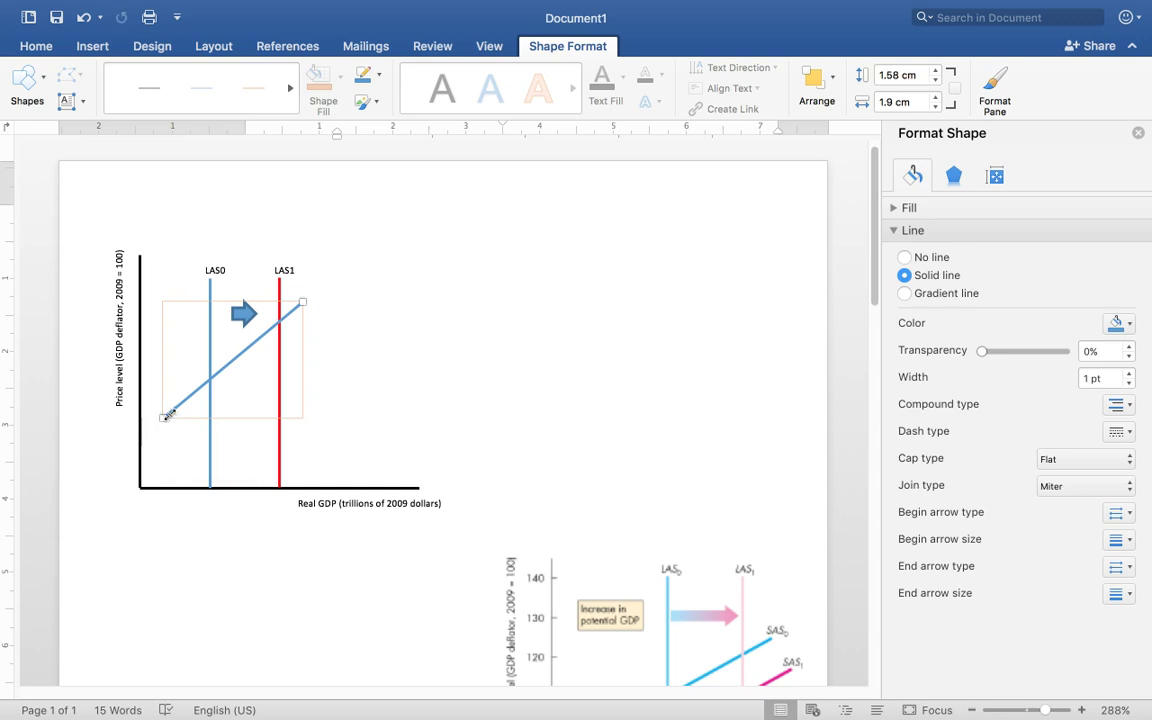
click(315, 312)
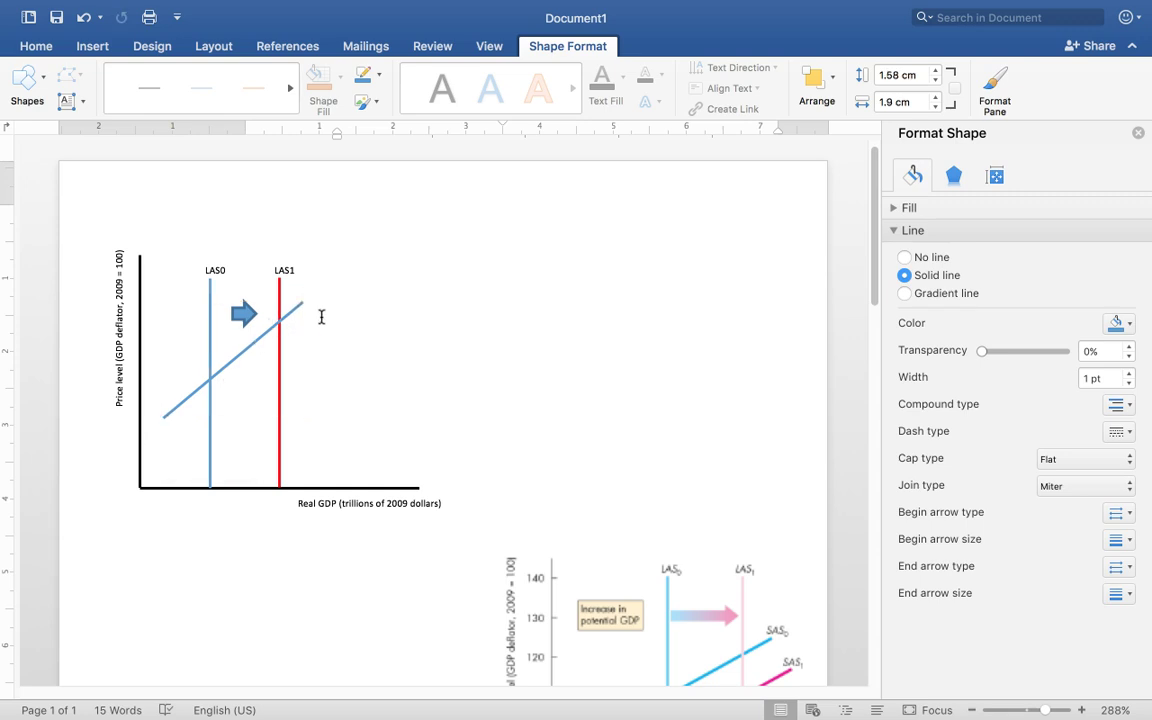
Extend the sloping line's upper end further to the right beyond the LAS1 line, keeping its height.
scroll(305, 305, down, 5)
scroll(308, 287, up, 3)
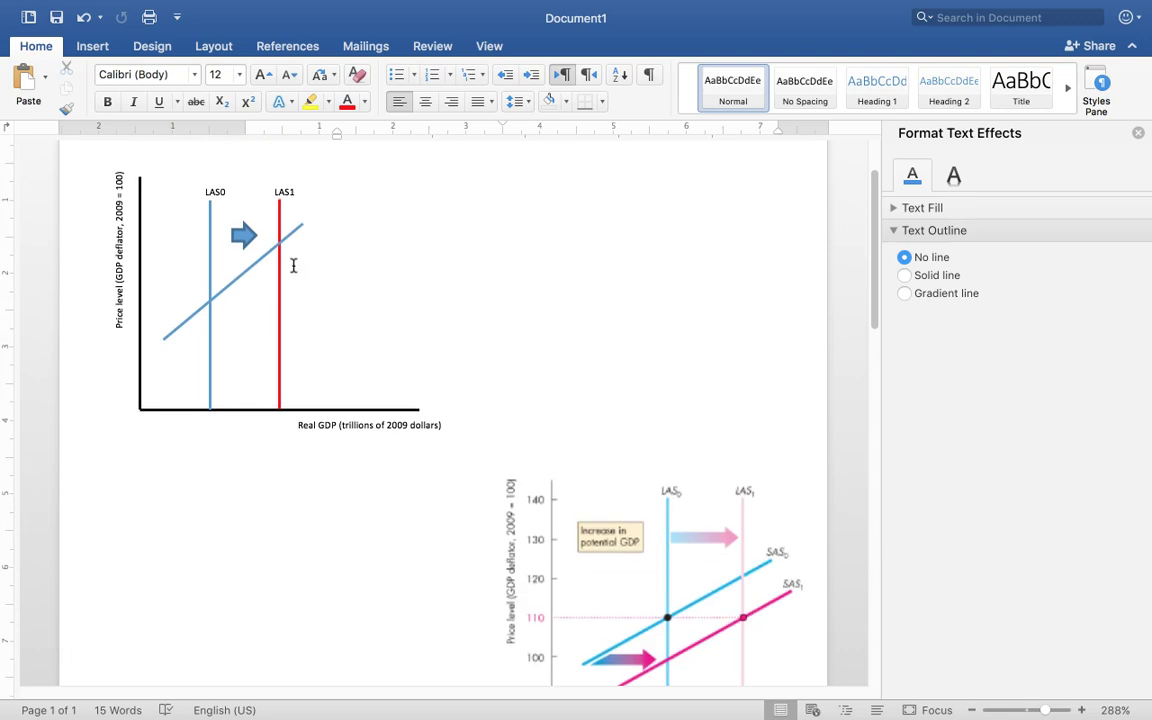
click(295, 231)
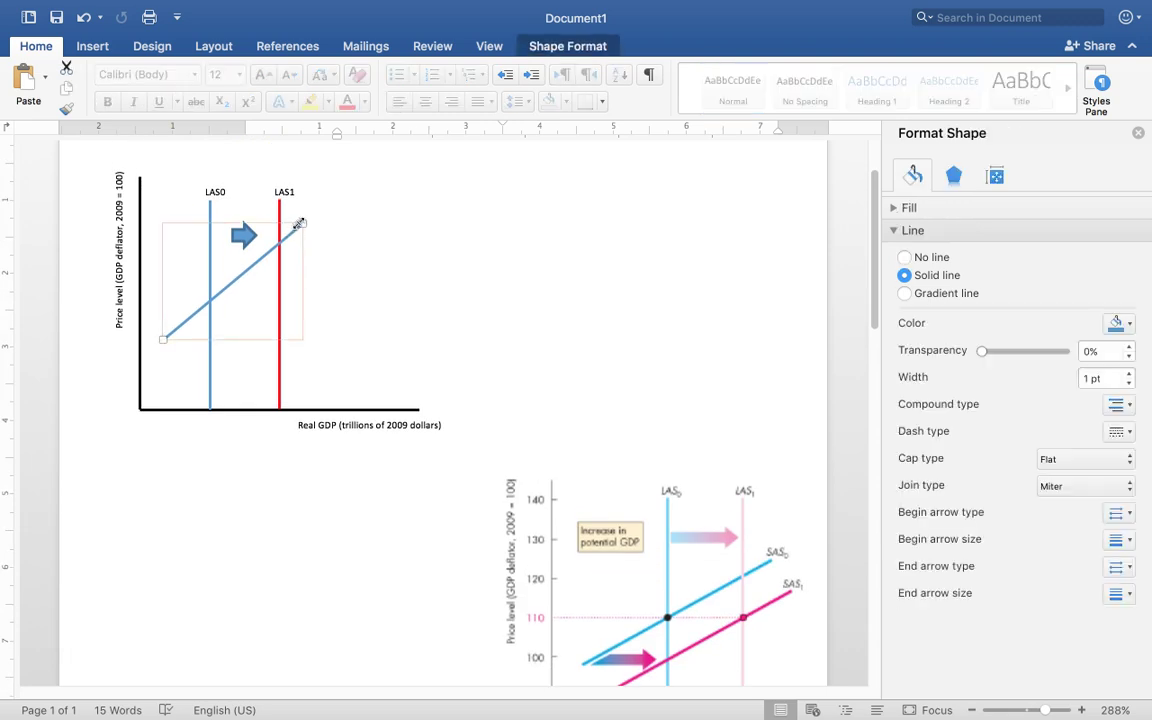
drag(299, 223, 349, 224)
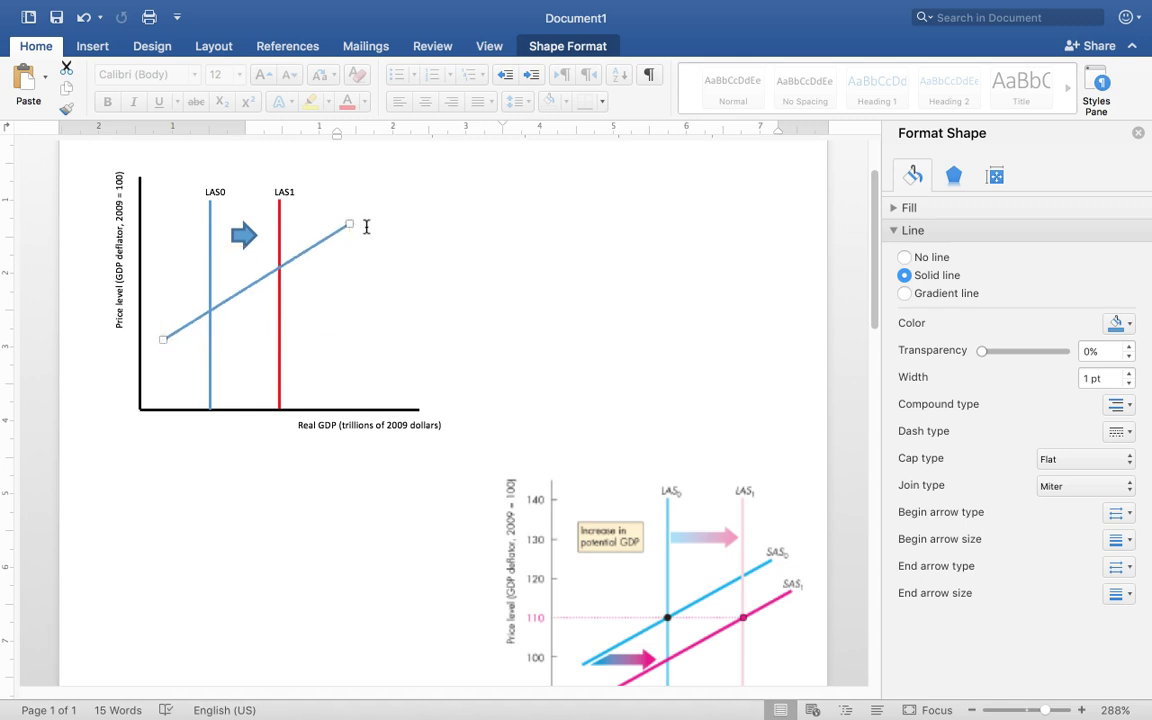
key(super+z)
key(super+z)
key(super+y)
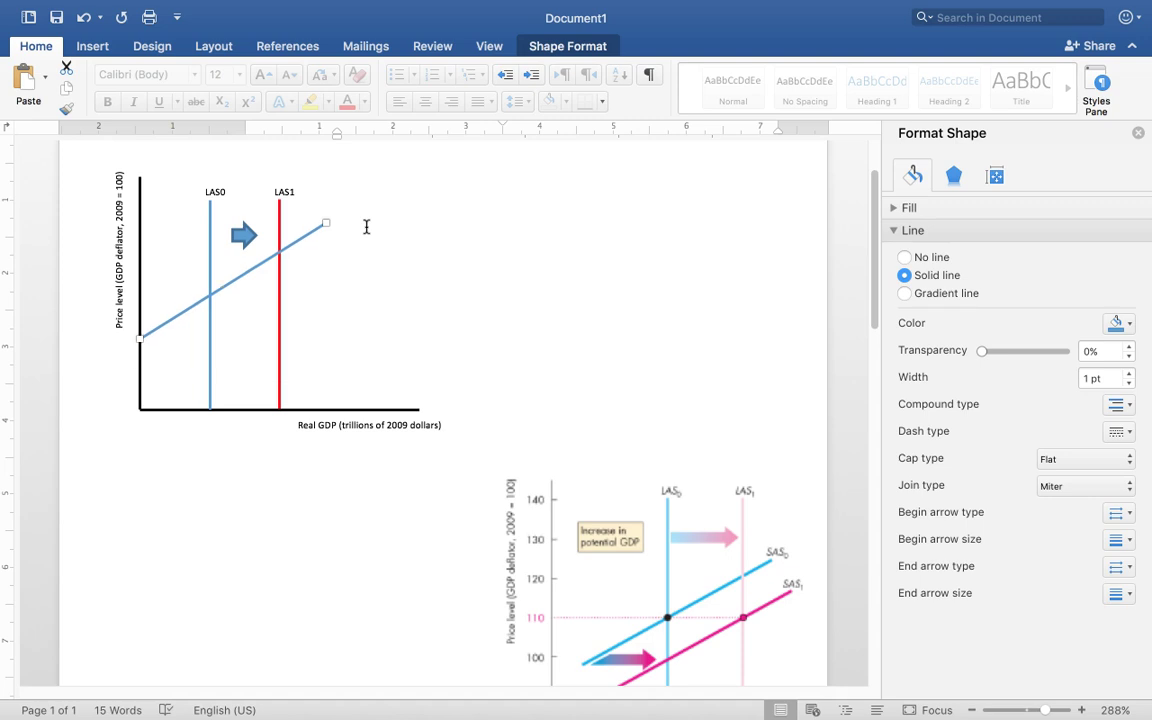
key(super+y)
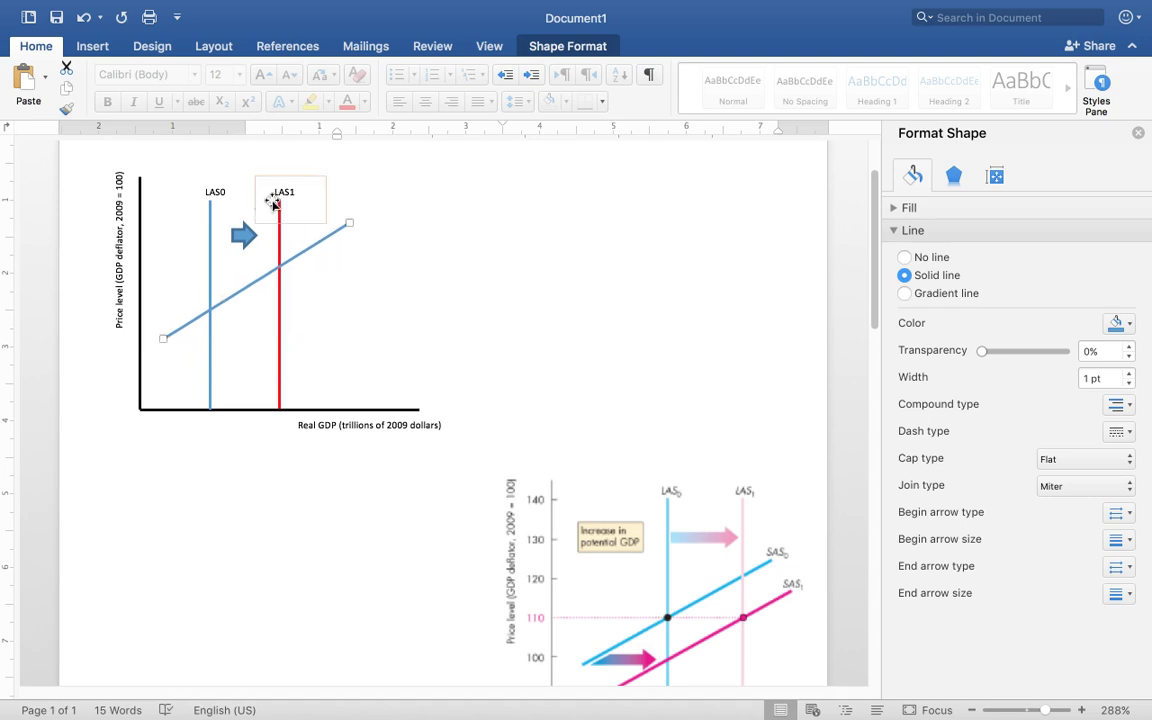
key(super+s)
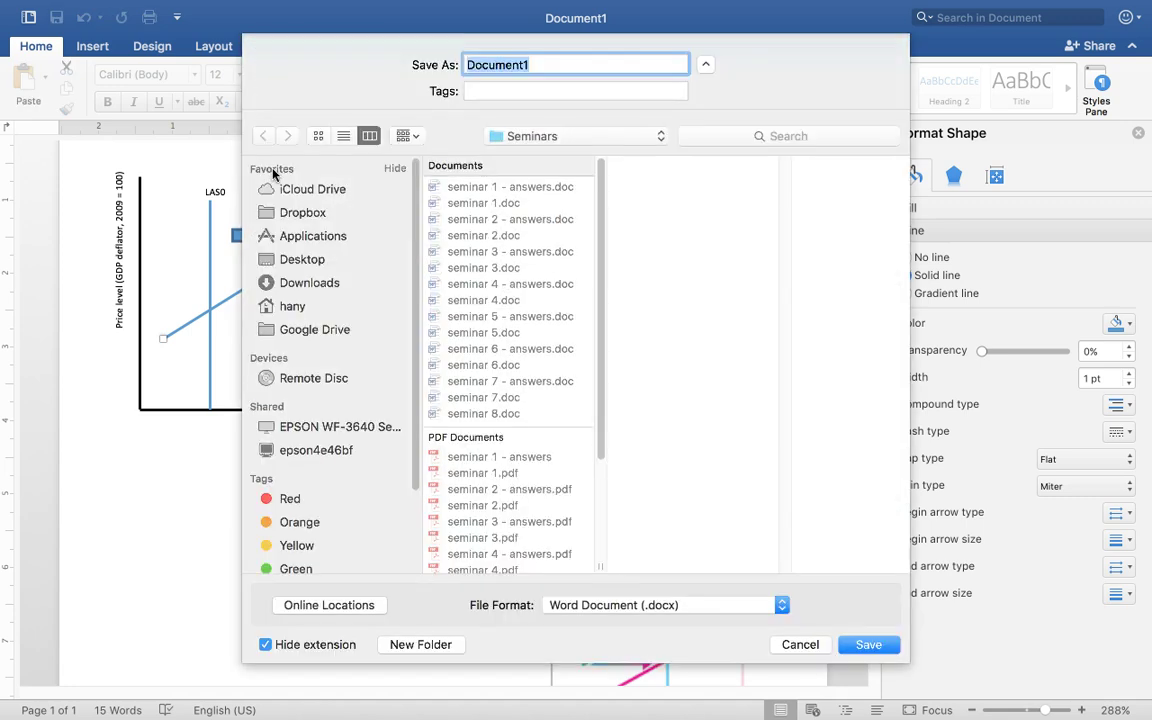
key(Escape)
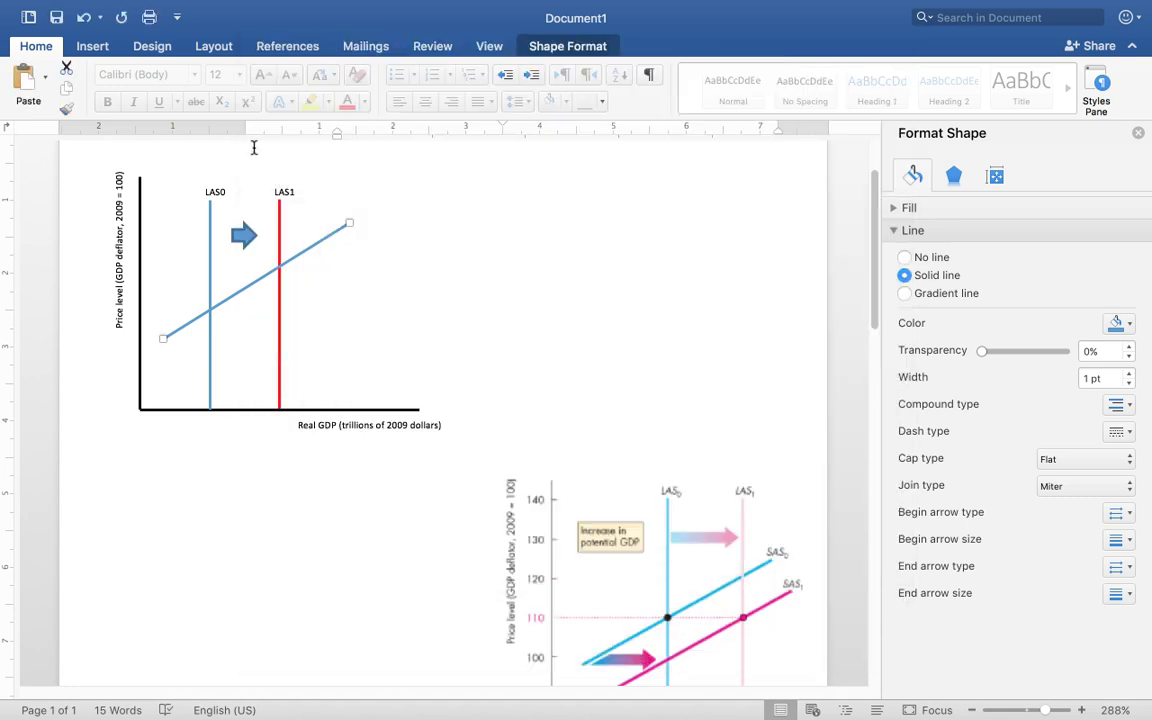
click(92, 46)
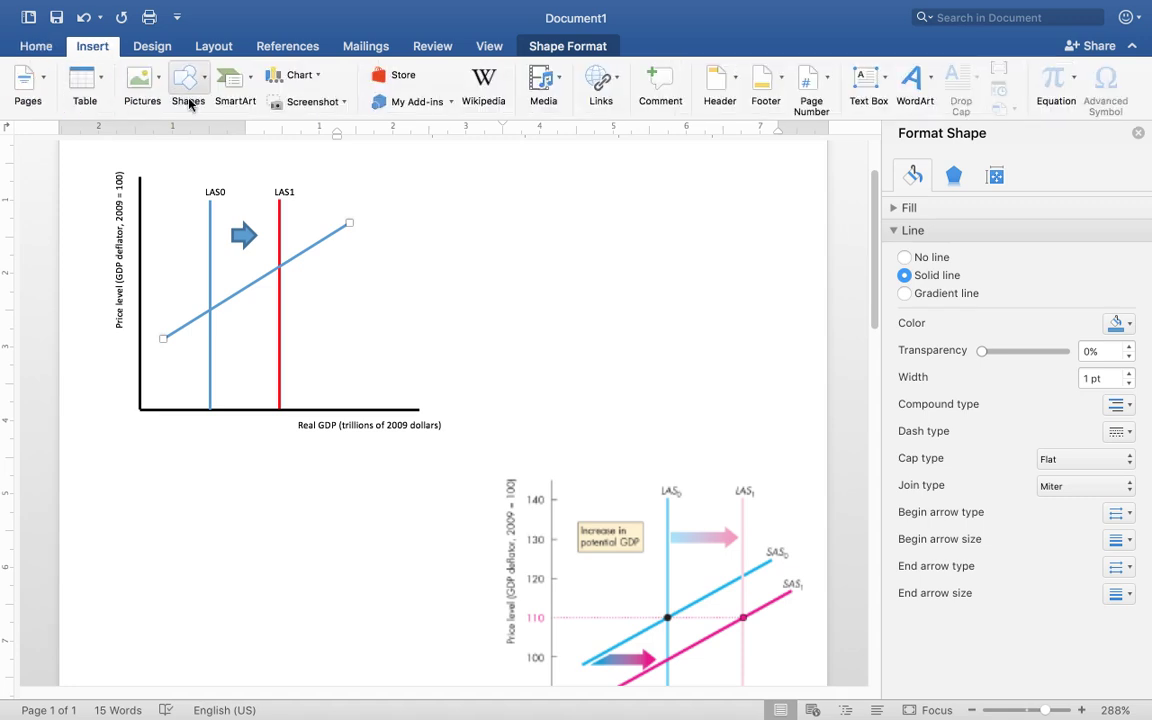
click(188, 92)
click(180, 203)
drag(255, 178, 327, 224)
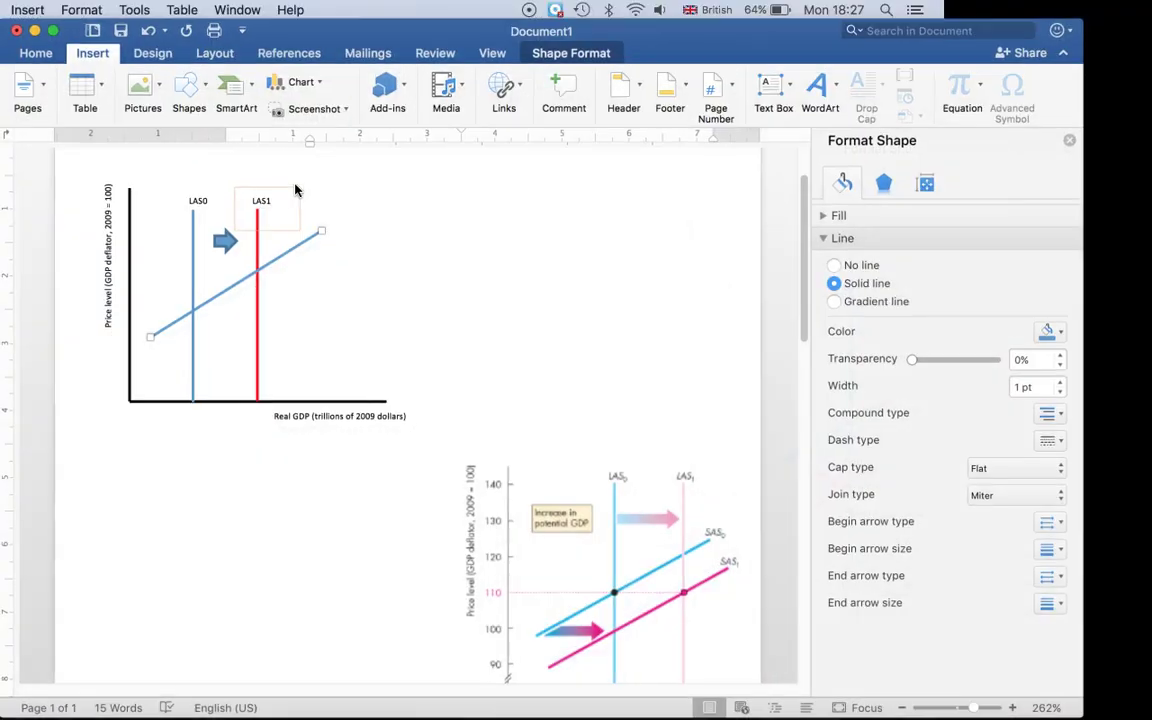
click(296, 156)
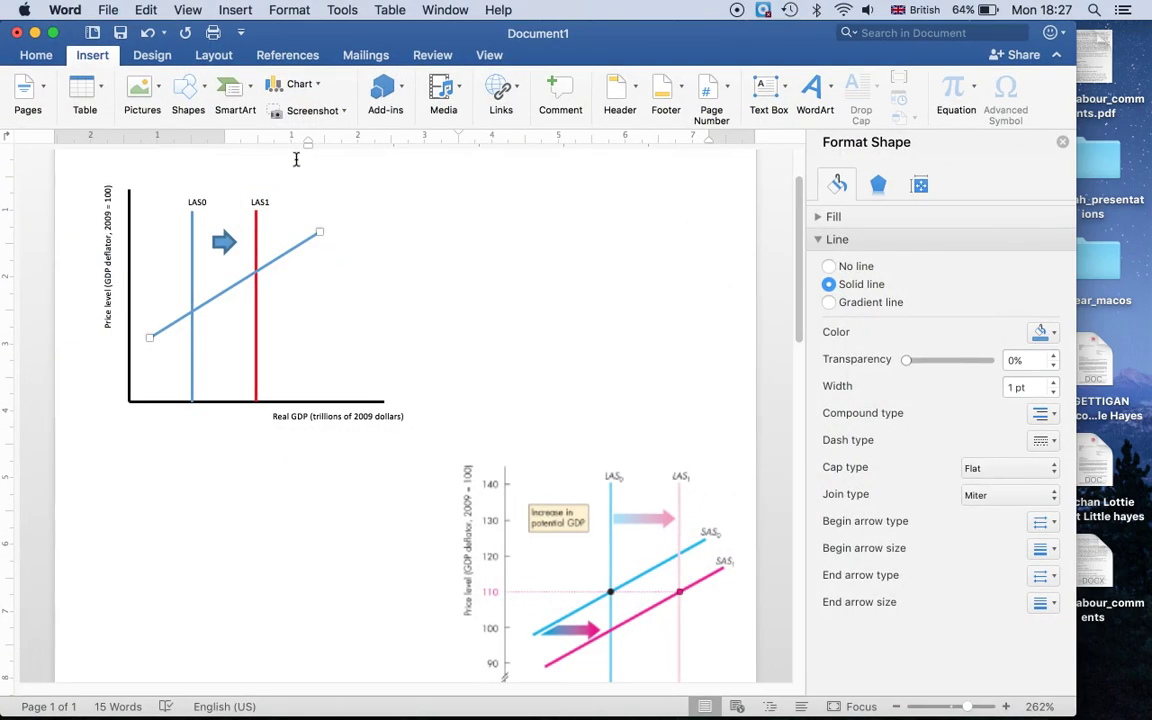
click(54, 34)
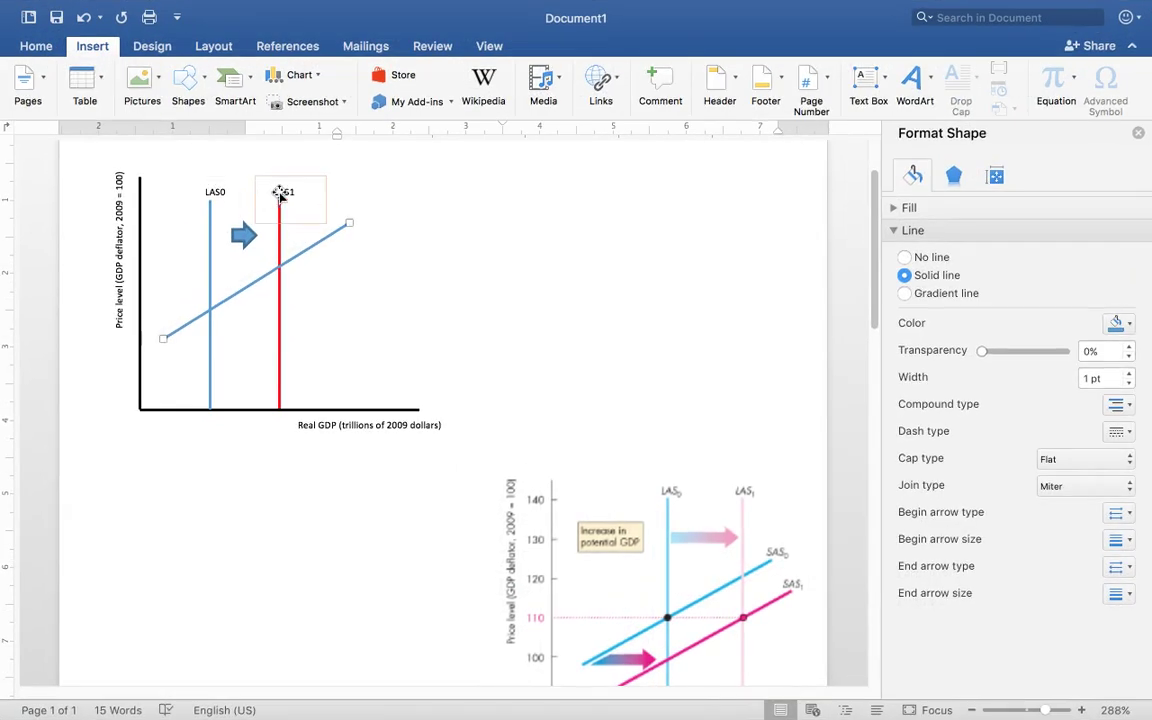
Duplicate the LAS1 label and place the copy at the upper end of the sloping line.
click(281, 195)
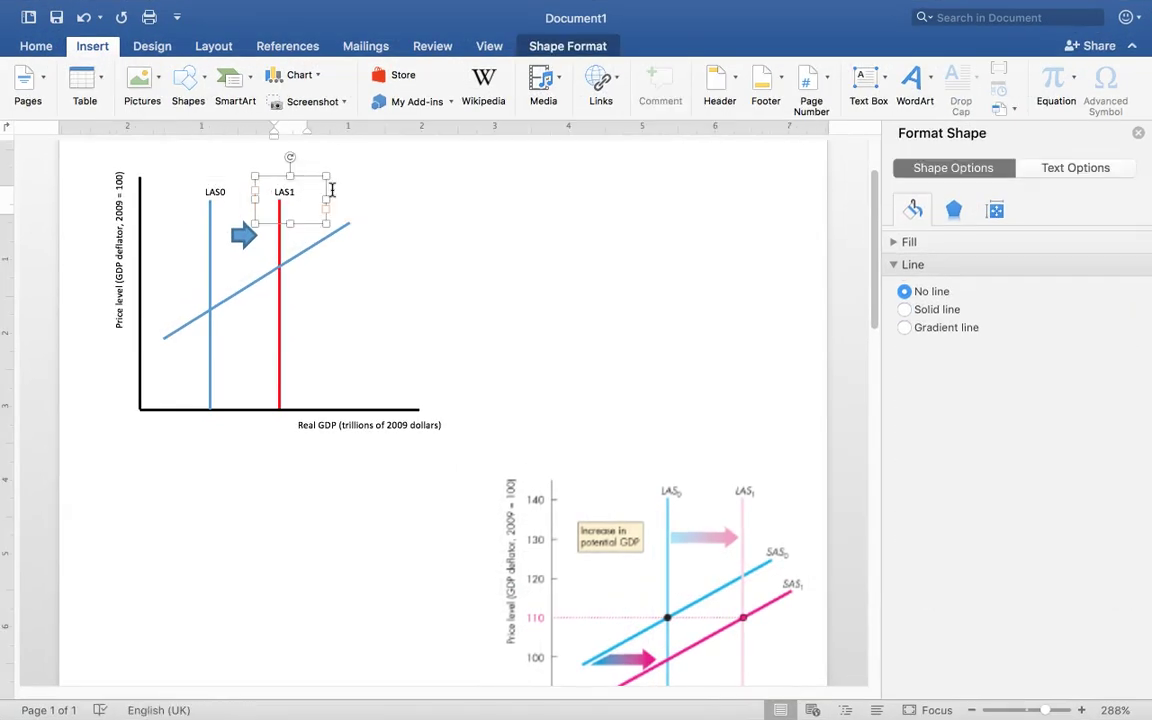
key(cmd+z)
drag(311, 266, 304, 269)
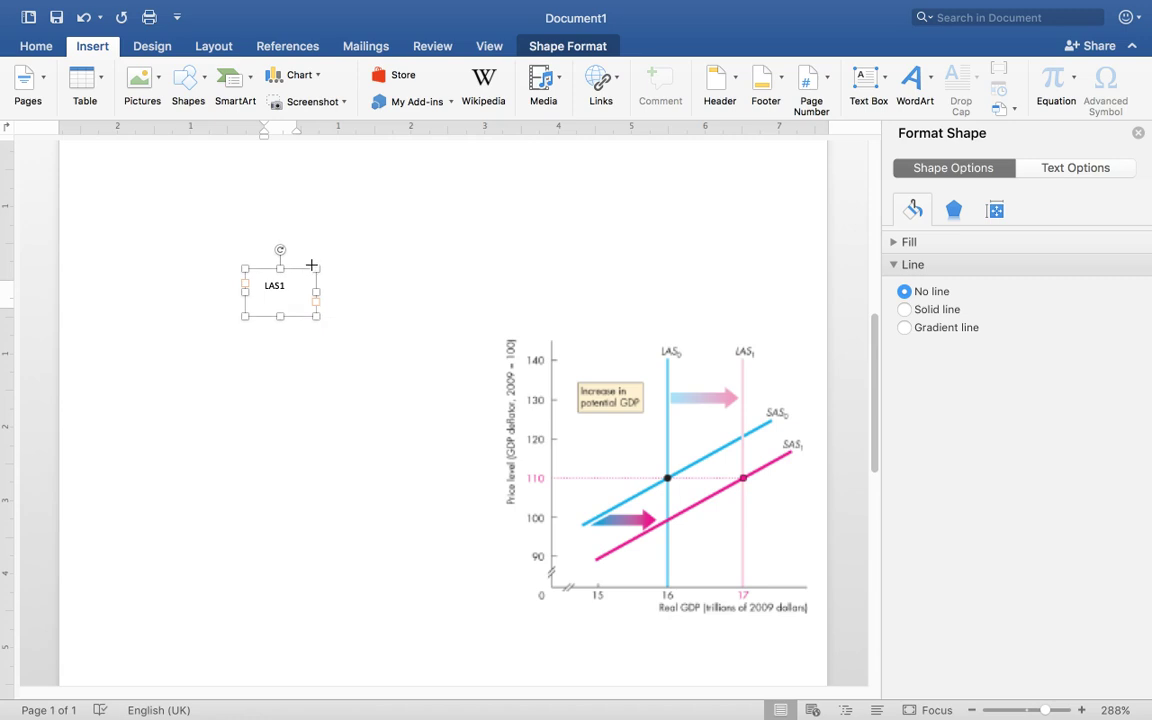
key(cmd+z)
scroll(290, 280, up, 2)
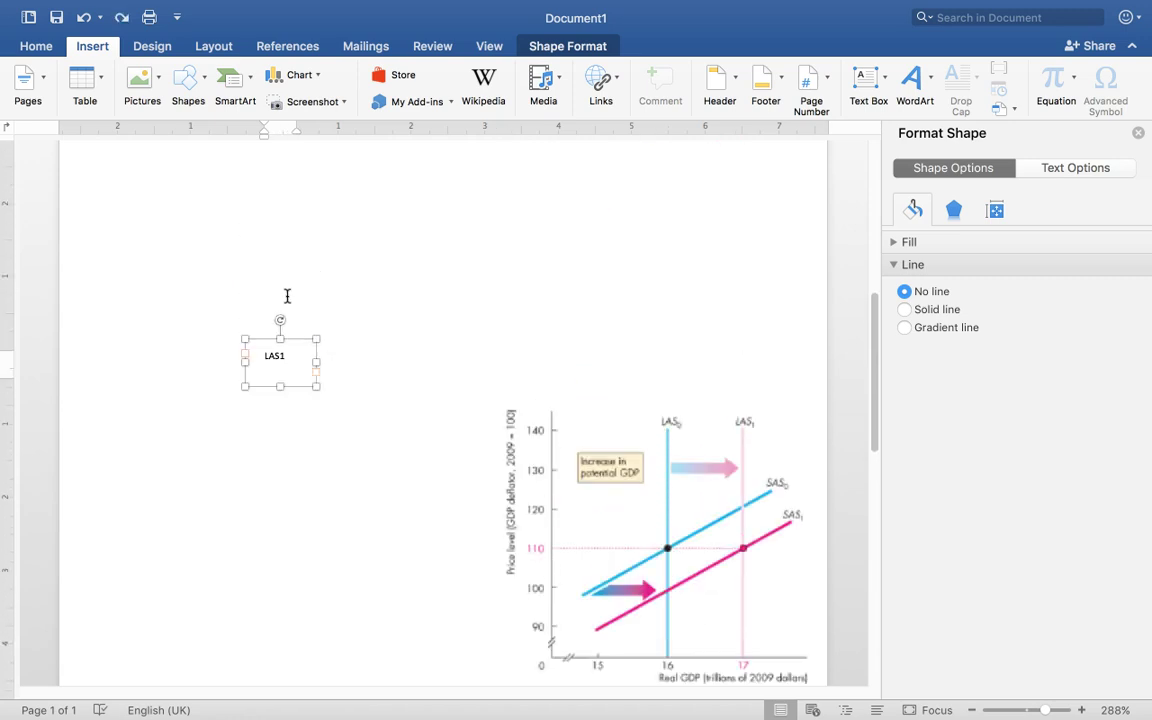
drag(293, 340, 308, 217)
scroll(315, 215, up, 4)
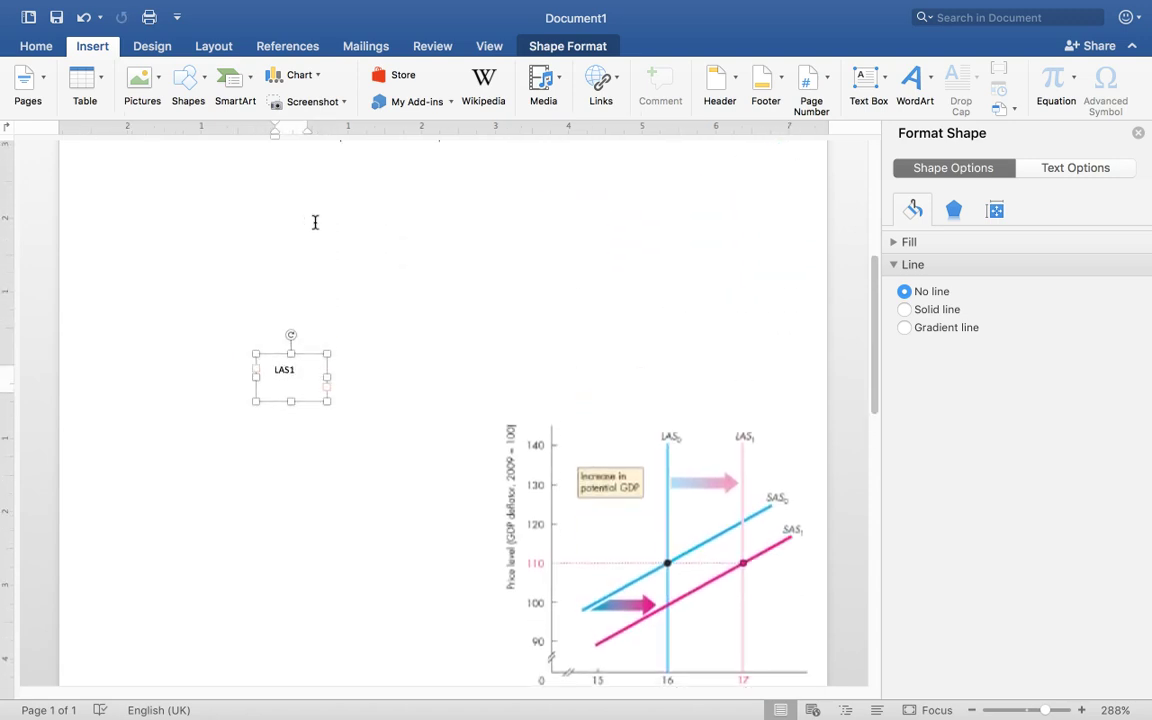
drag(311, 458, 320, 183)
scroll(321, 216, up, 4)
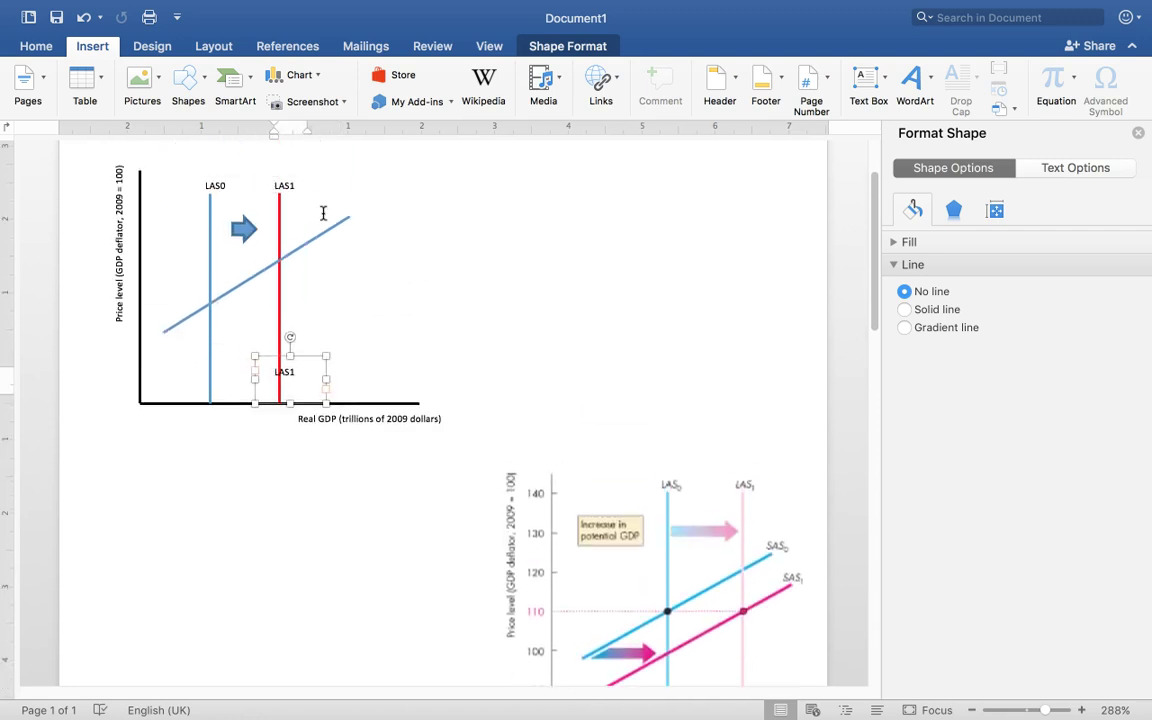
drag(310, 353, 360, 206)
Change the text of the copied label at the sloping line's upper end to SAS0.
click(356, 209)
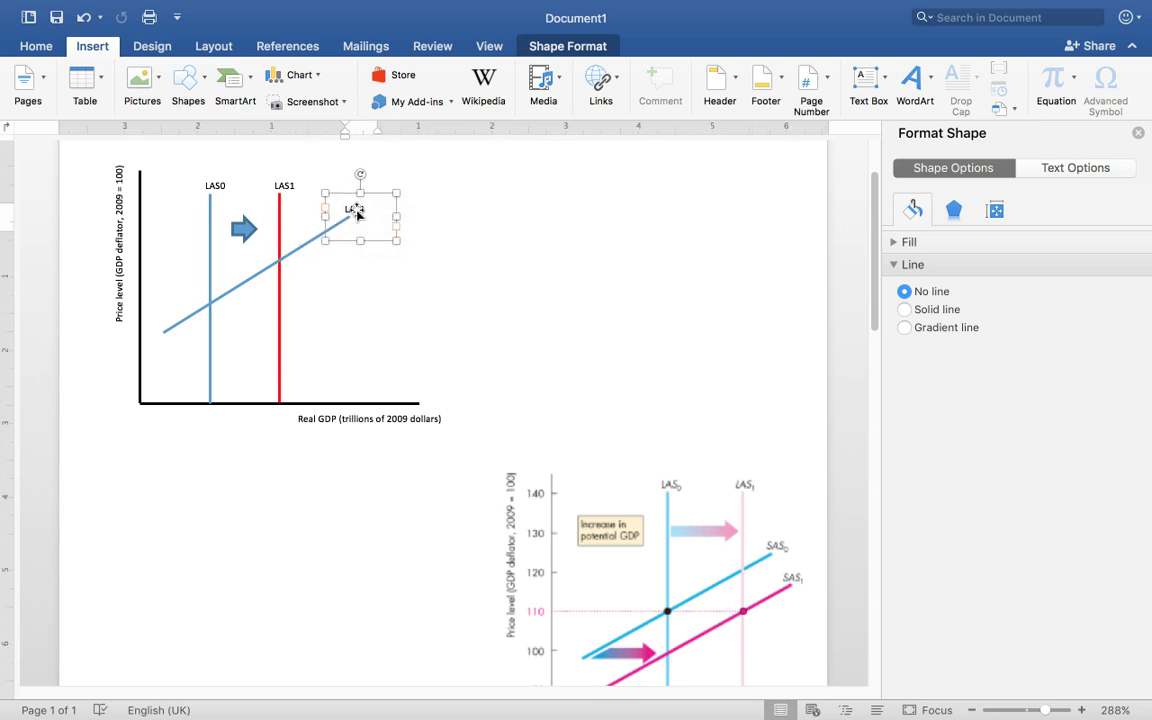
double_click(356, 209)
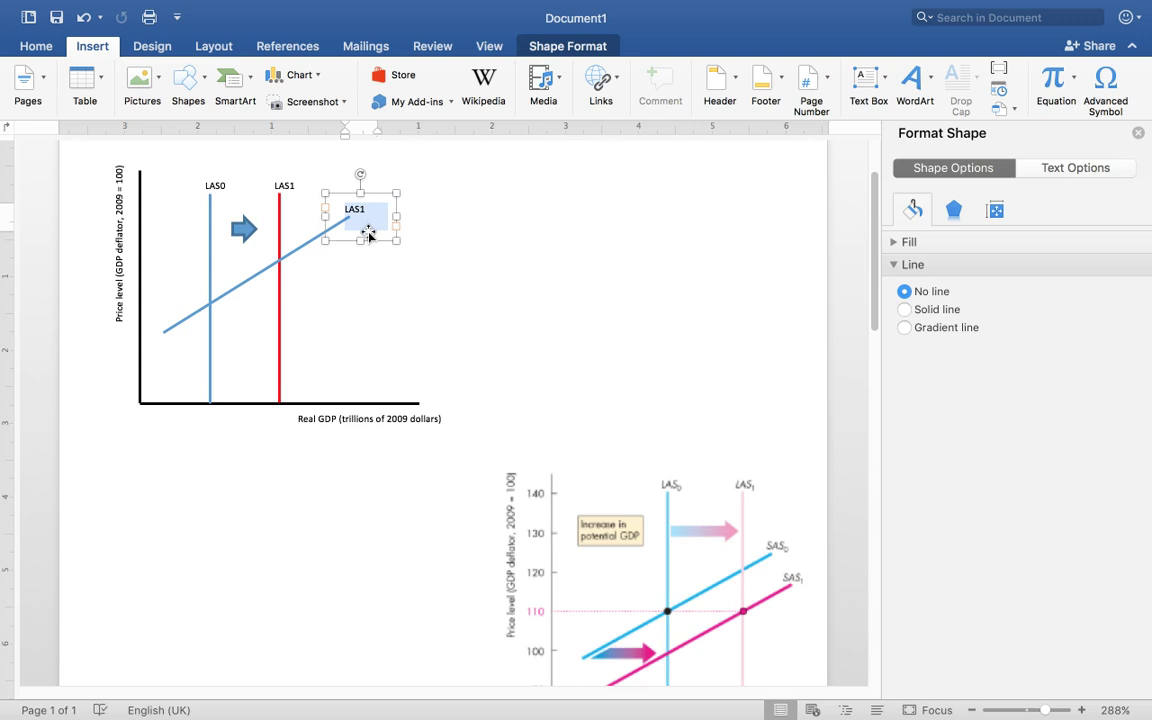
text(SAS0)
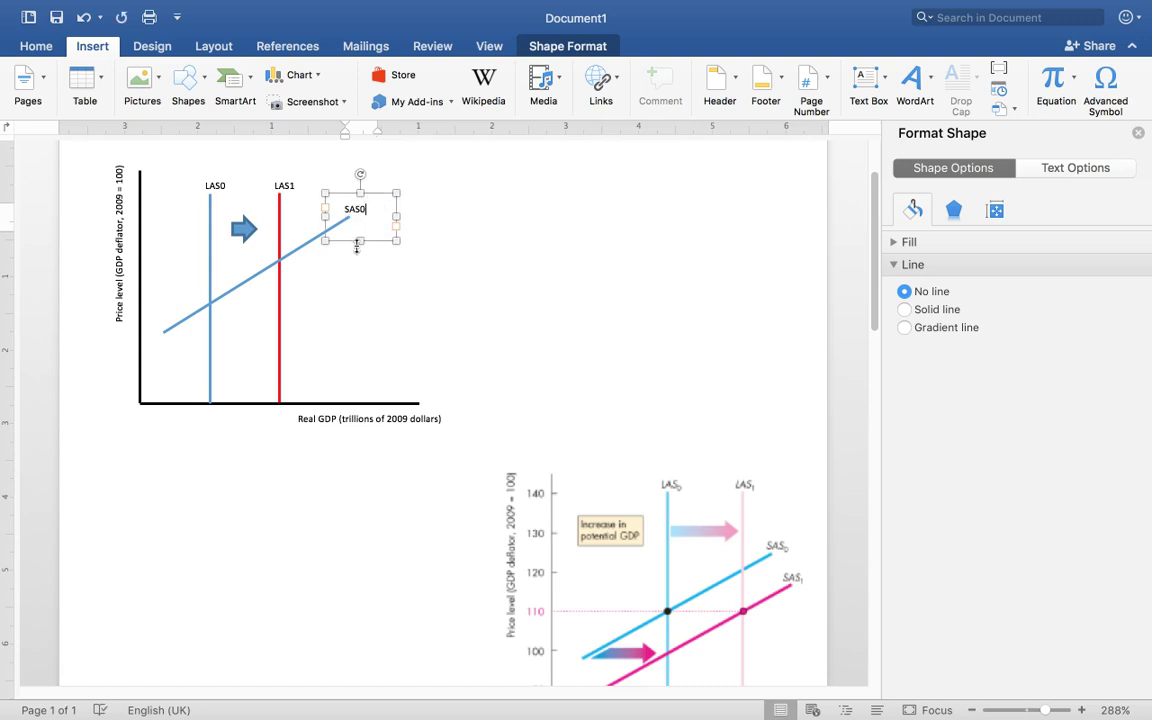
click(239, 470)
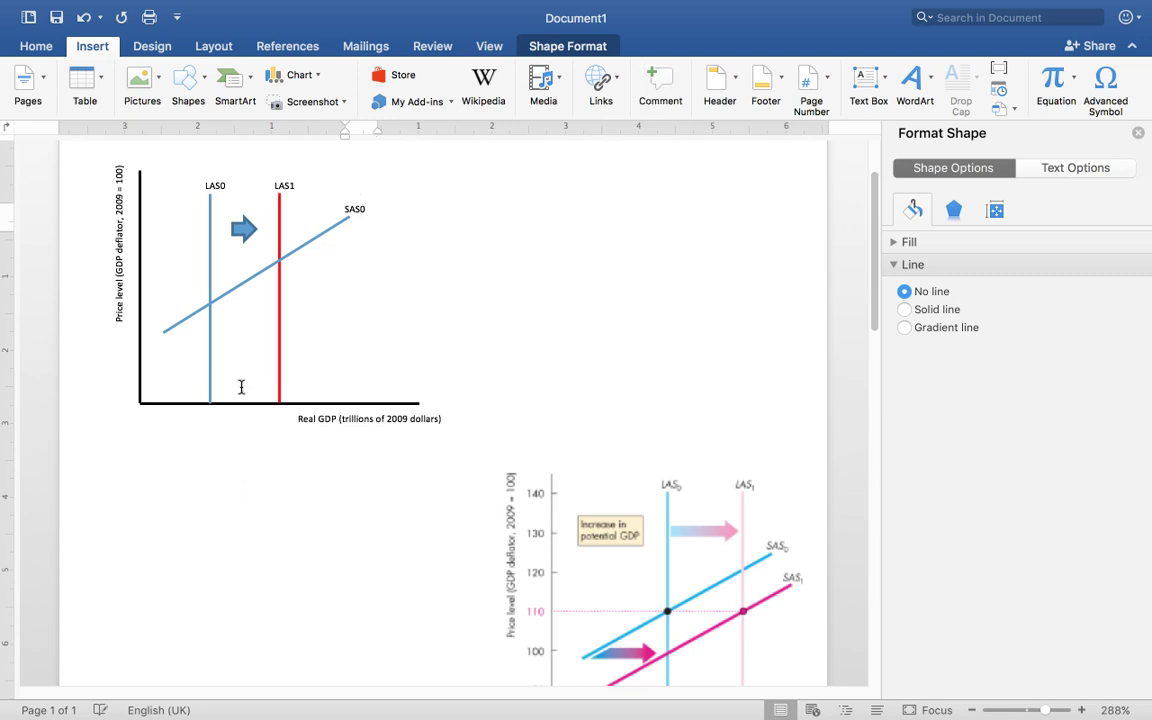
Duplicate the SAS0 line below and to the right of the original, and label it SAS1 using a copy of the SAS0 label.
click(236, 286)
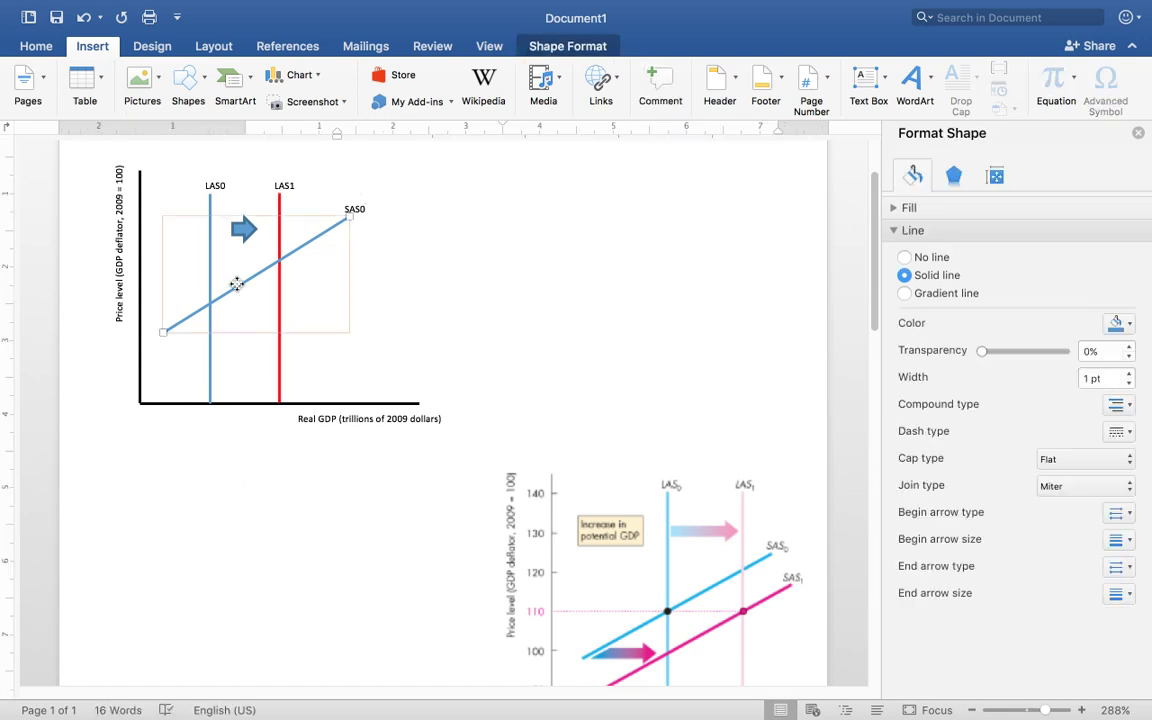
key(super+v)
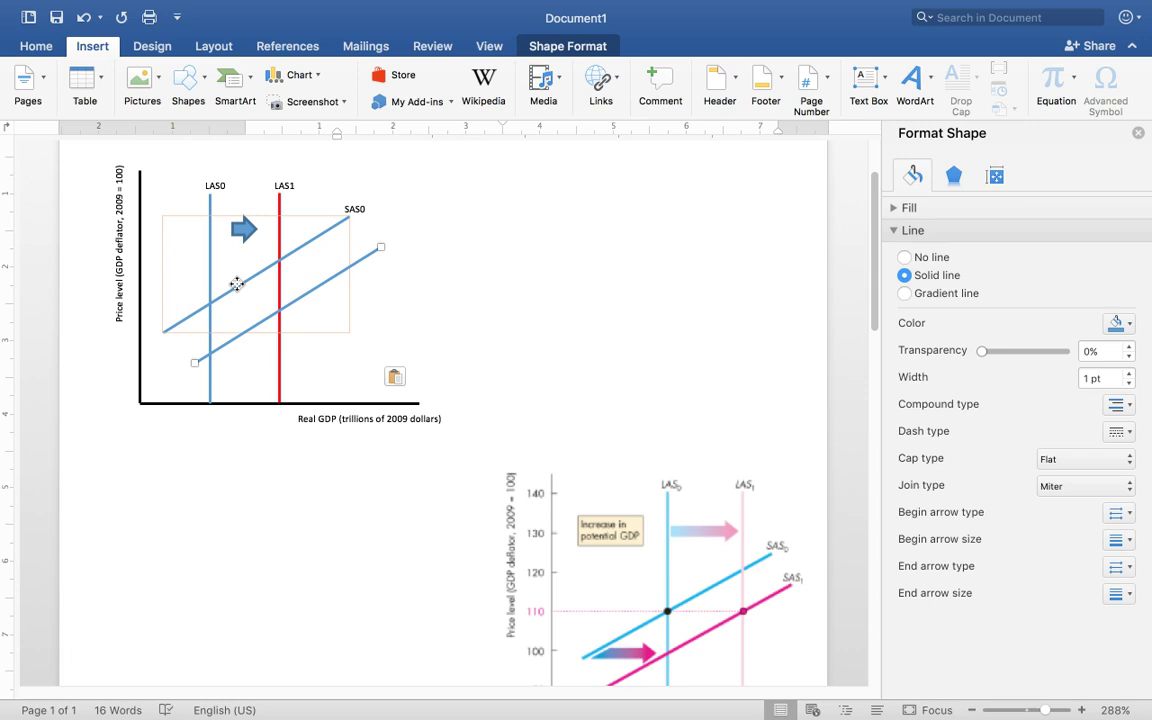
click(365, 199)
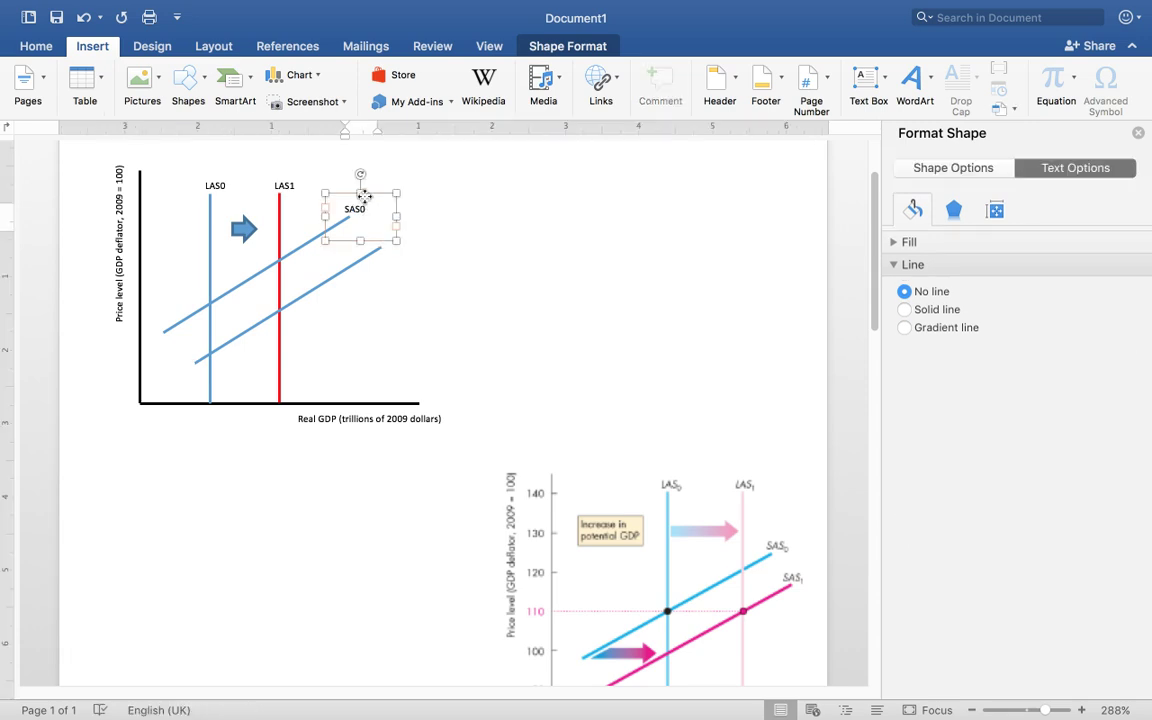
click(396, 250)
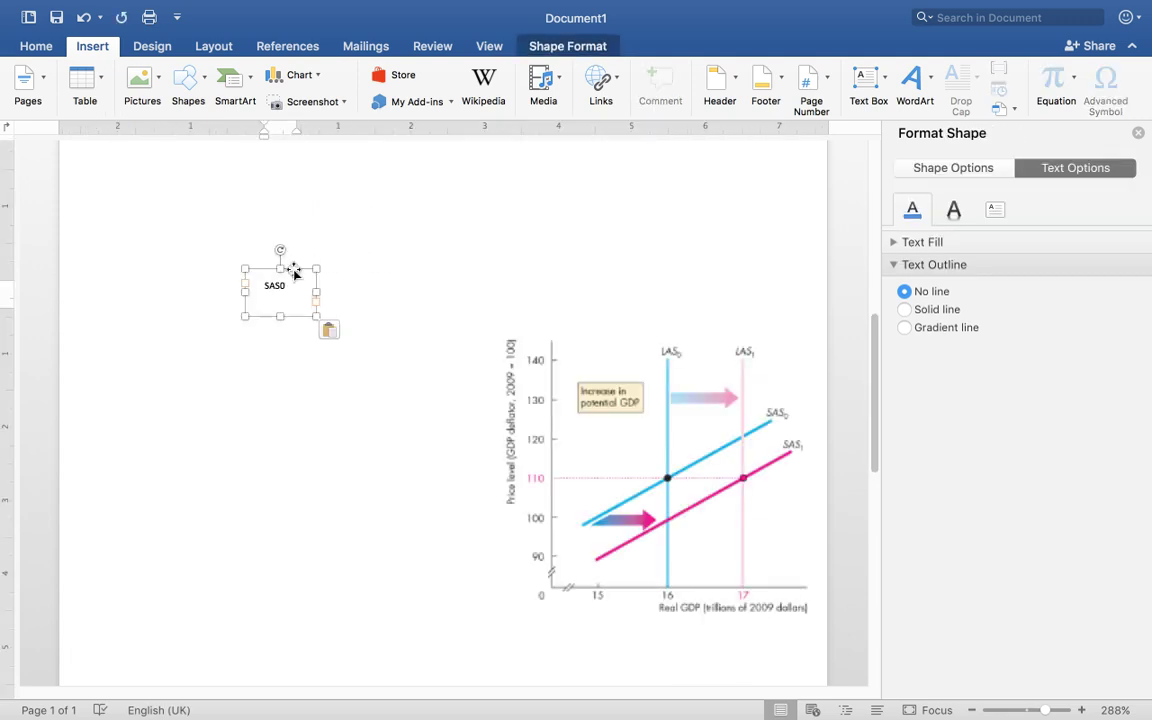
drag(294, 273, 347, 147)
drag(366, 150, 390, 289)
click(398, 293)
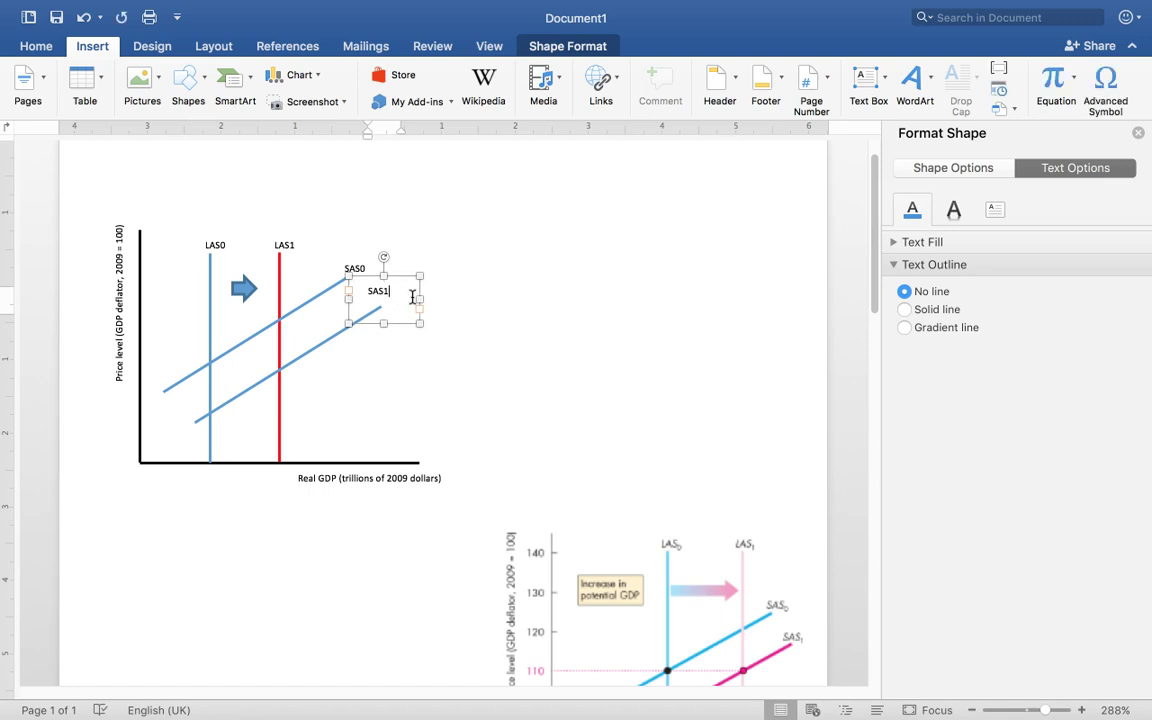
click(391, 355)
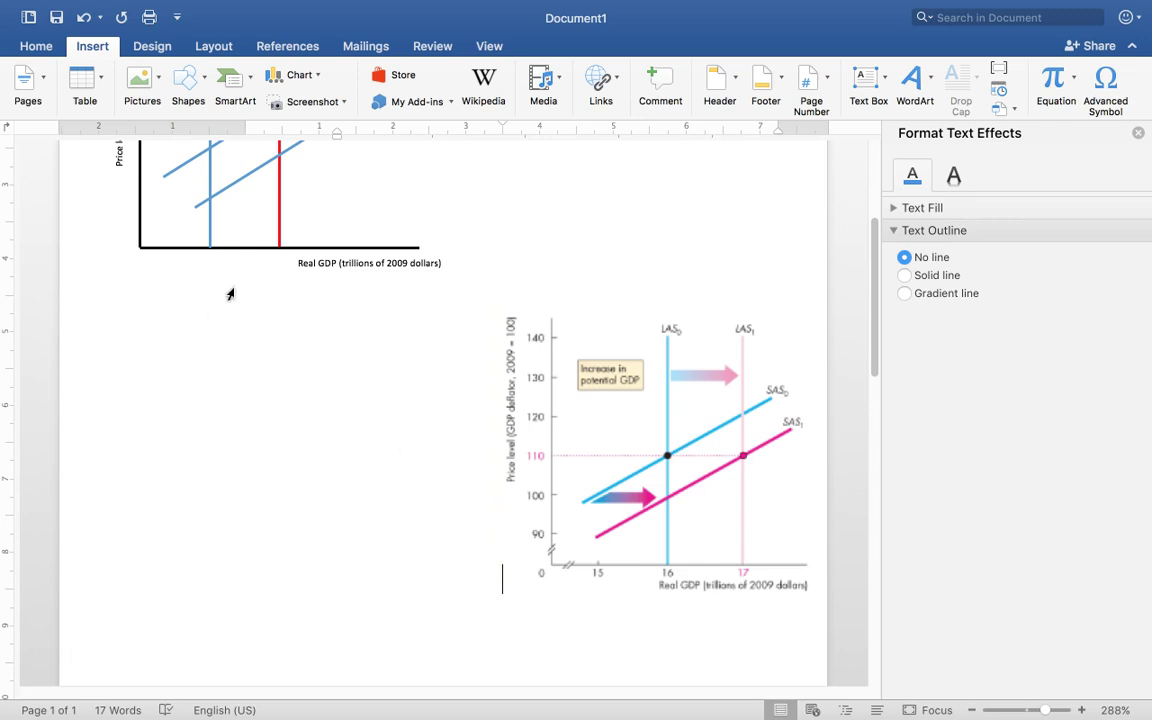
Draw a right block arrow about 0.13 cm high and 0.33 cm wide near the sloping lines' lower ends and nudge it down beside the SAS1 line.
scroll(296, 264, down, 2)
scroll(293, 265, up, 5)
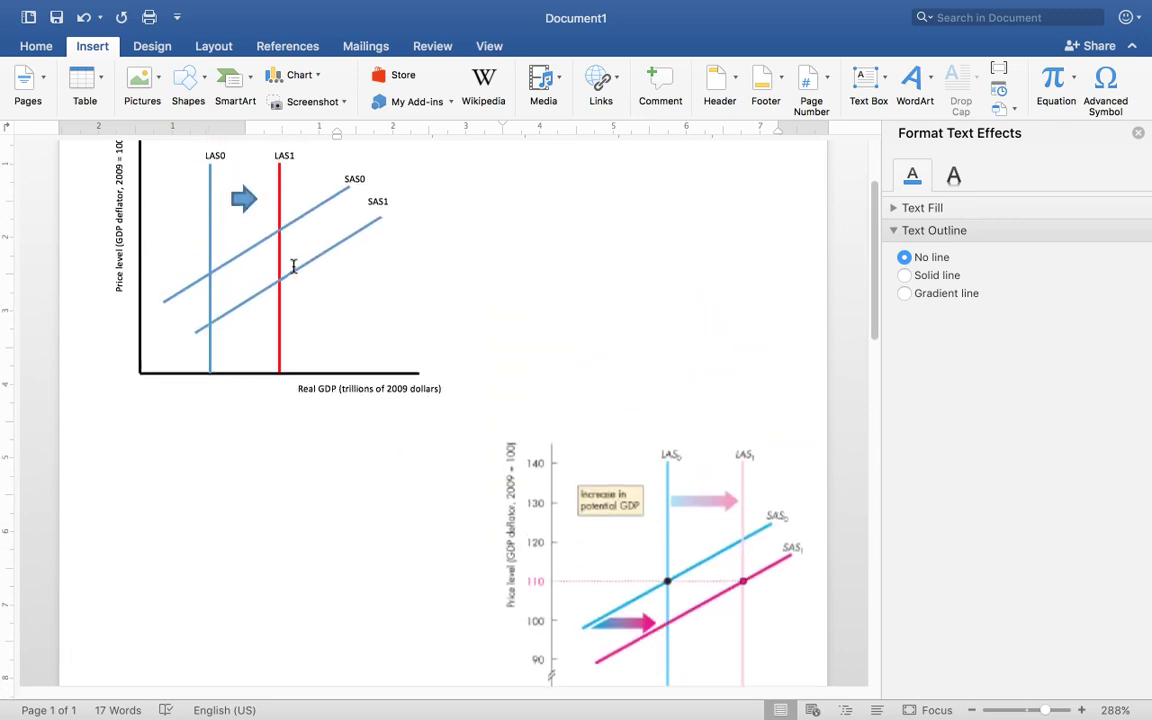
click(379, 222)
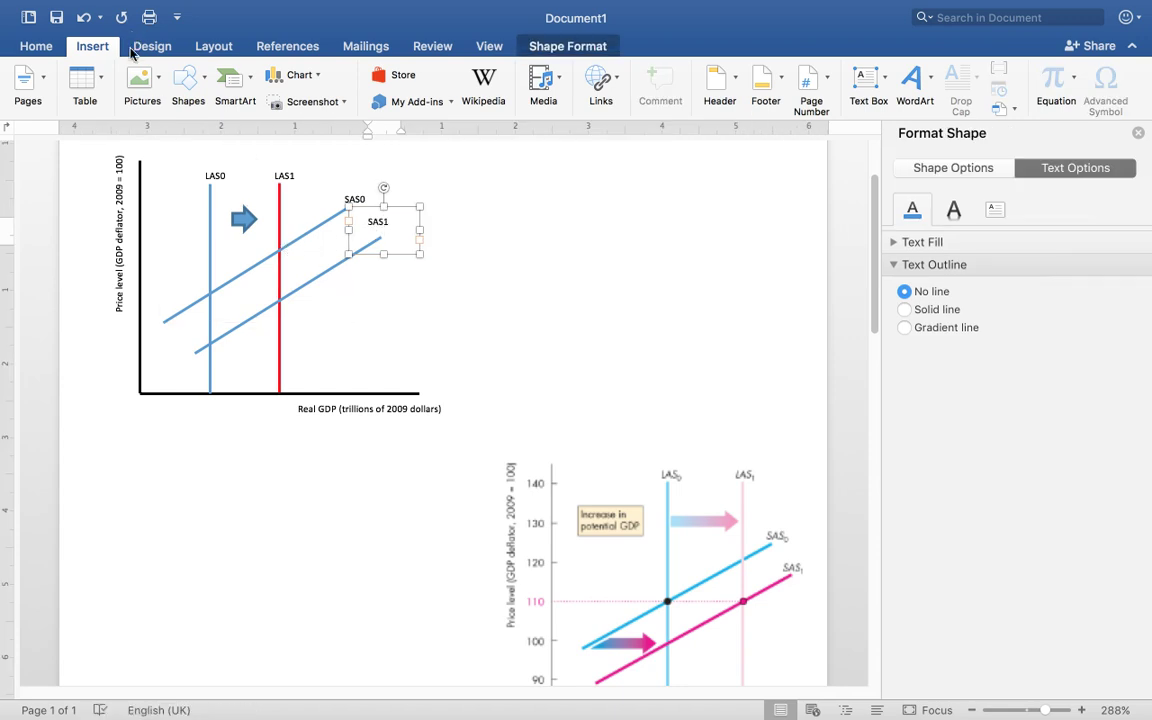
click(204, 95)
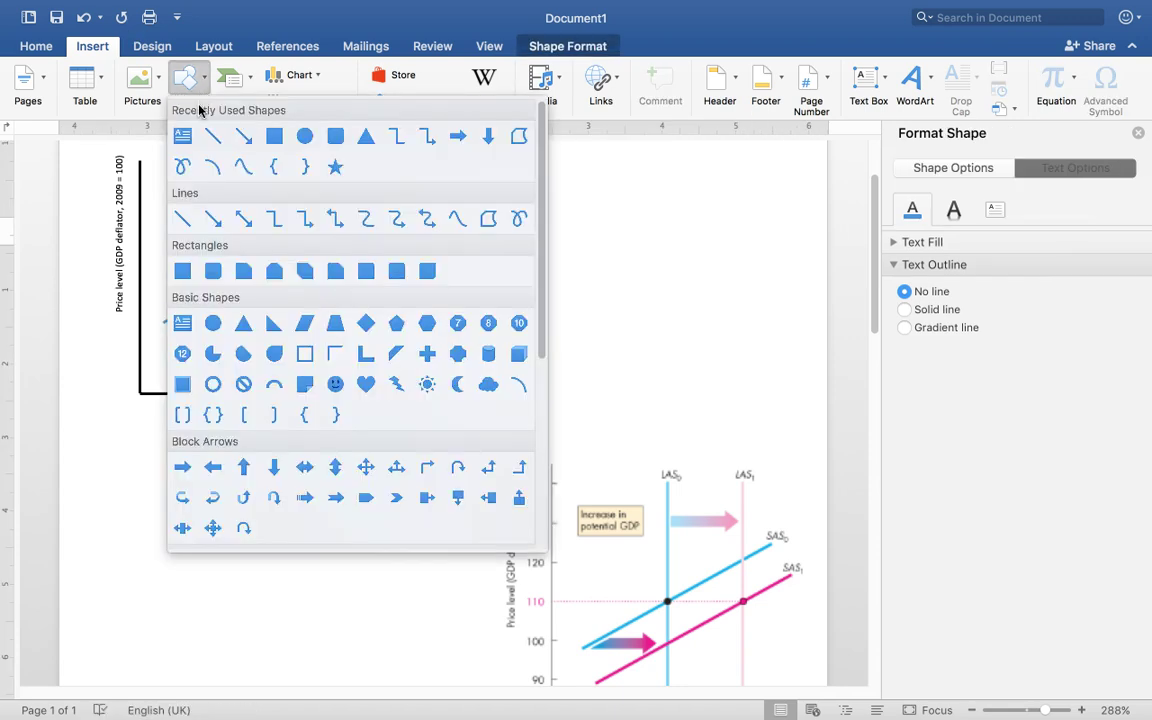
click(190, 466)
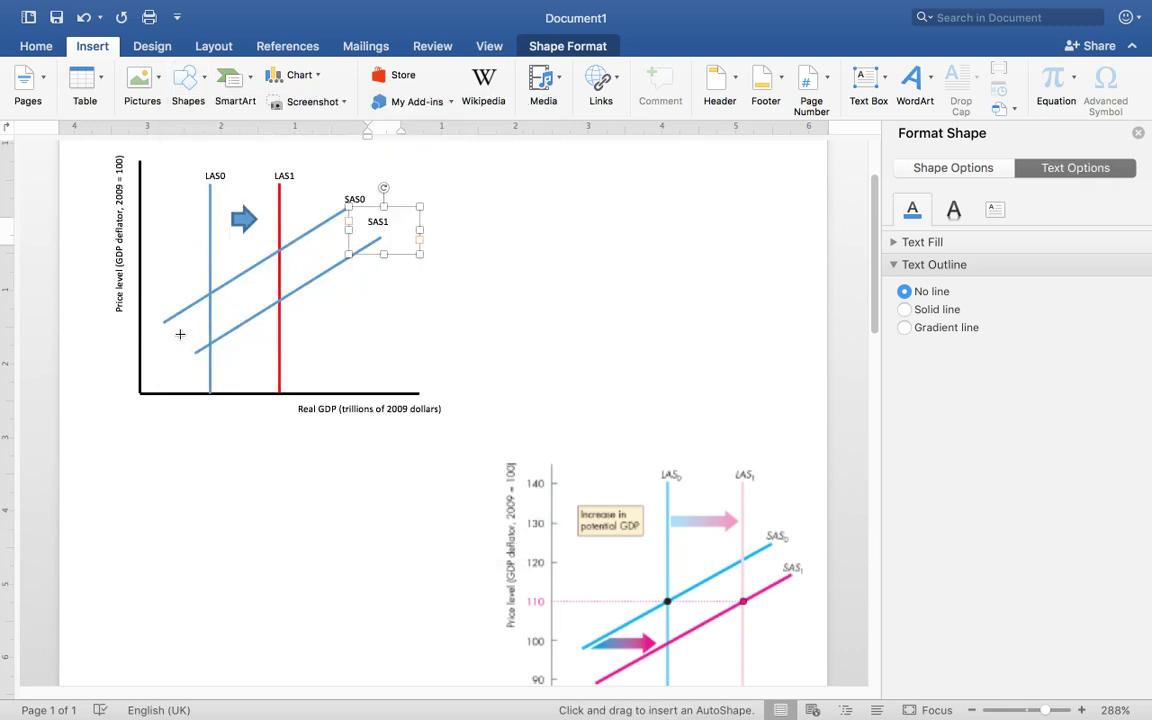
mouse_move(163, 324)
mouse_down()
mouse_move(192, 329)
mouse_move(157, 333)
mouse_up()
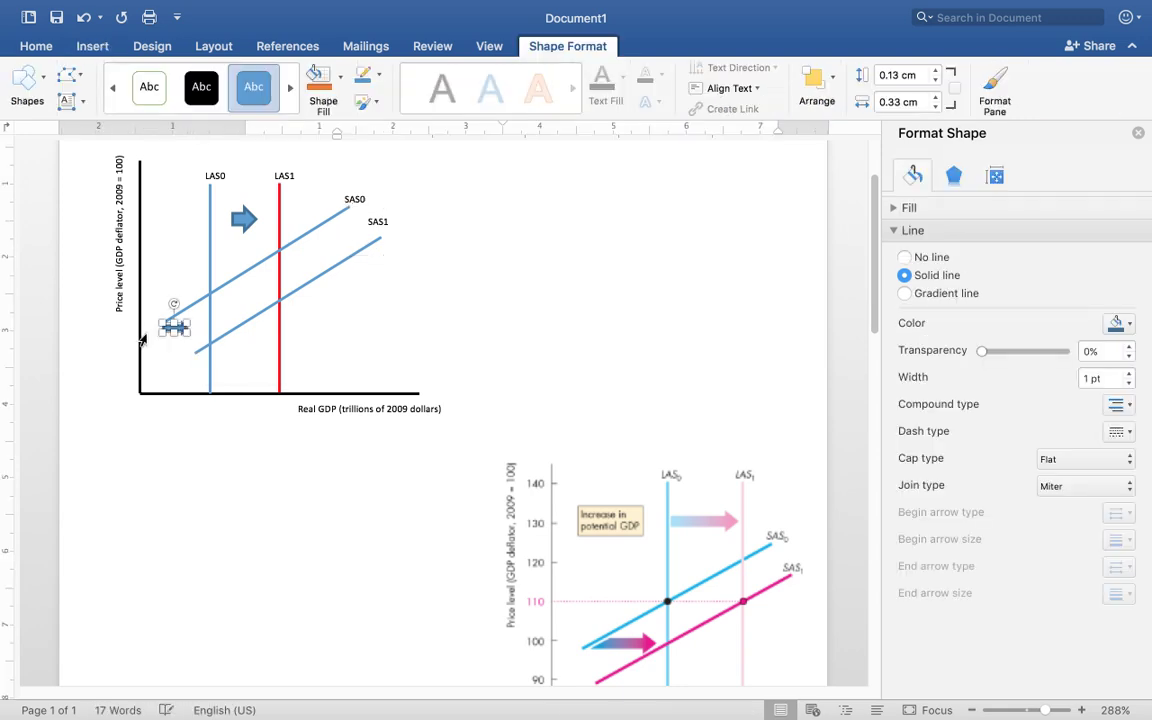
key(Down)
key(Down)
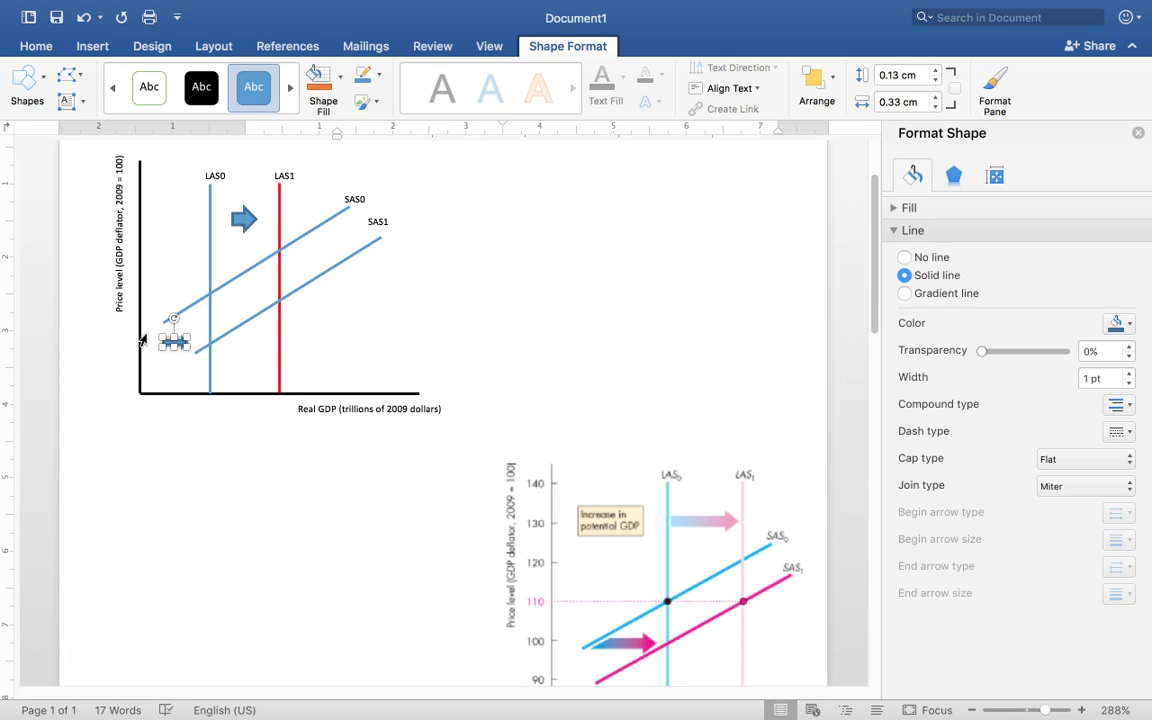
key(ctrl+a)
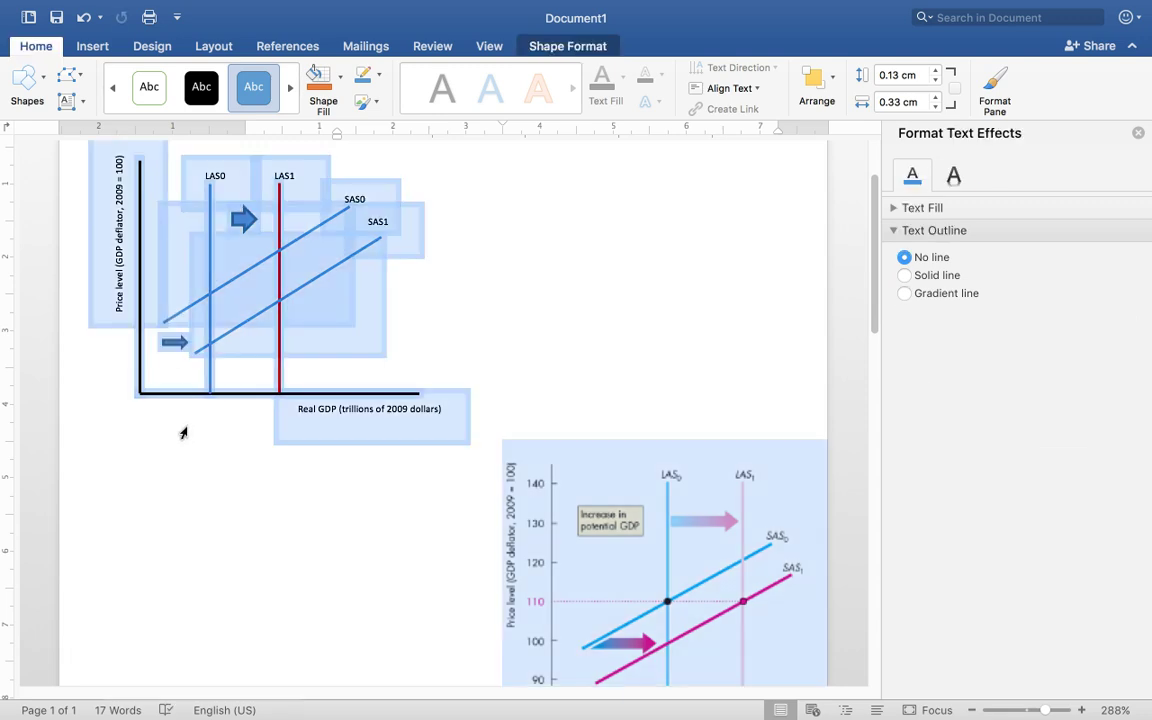
click(475, 275)
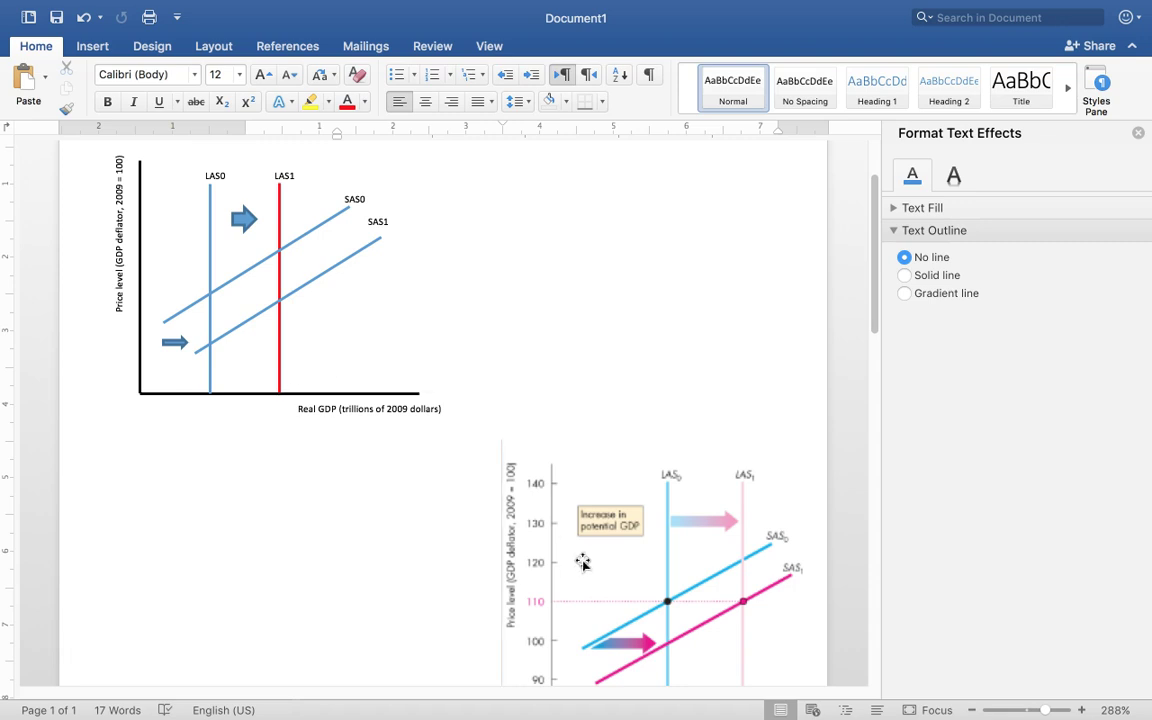
scroll(518, 480, down, 1)
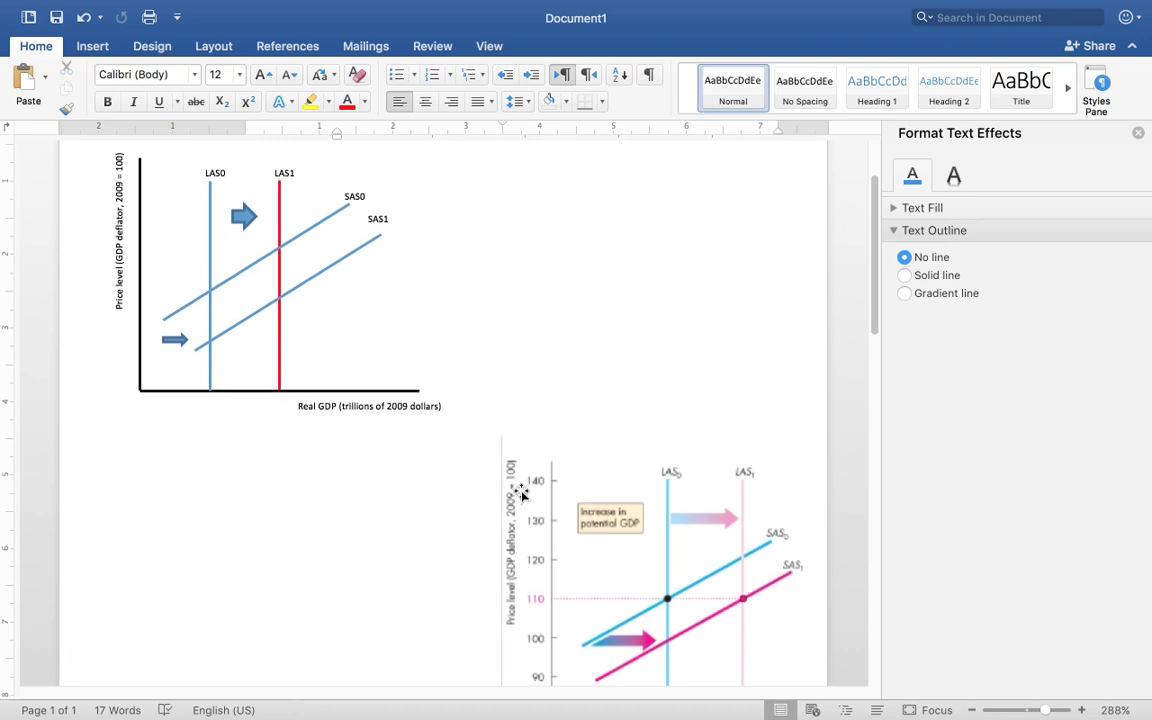
scroll(416, 421, down, 1)
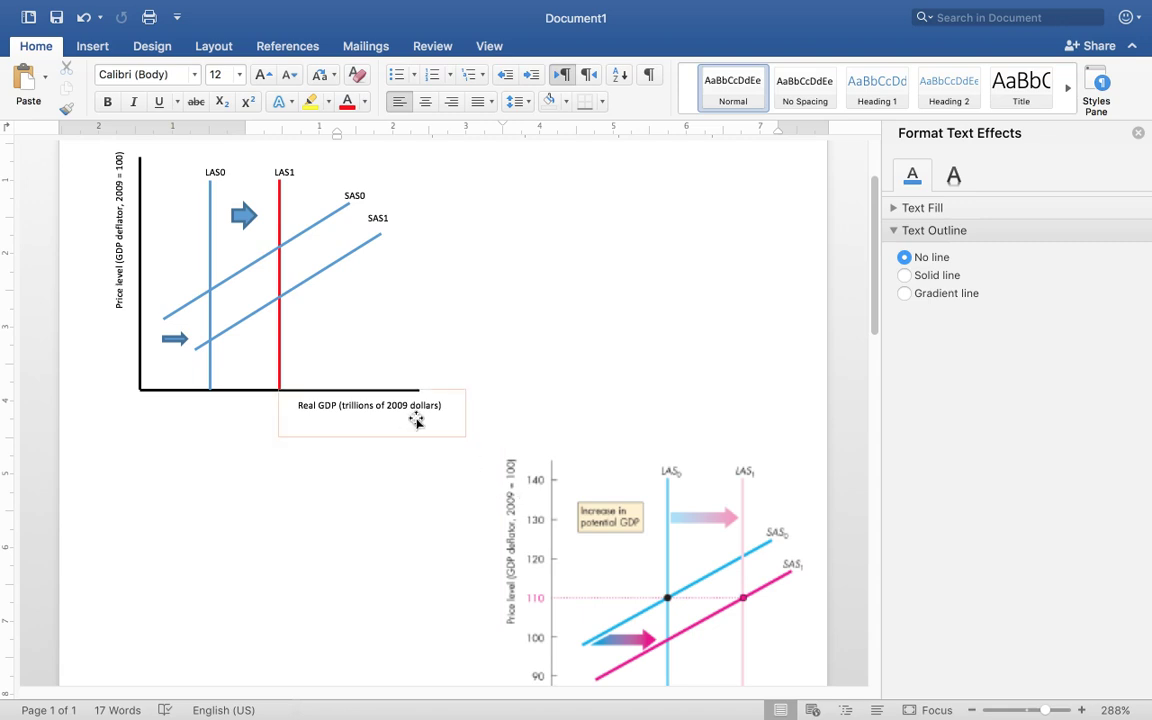